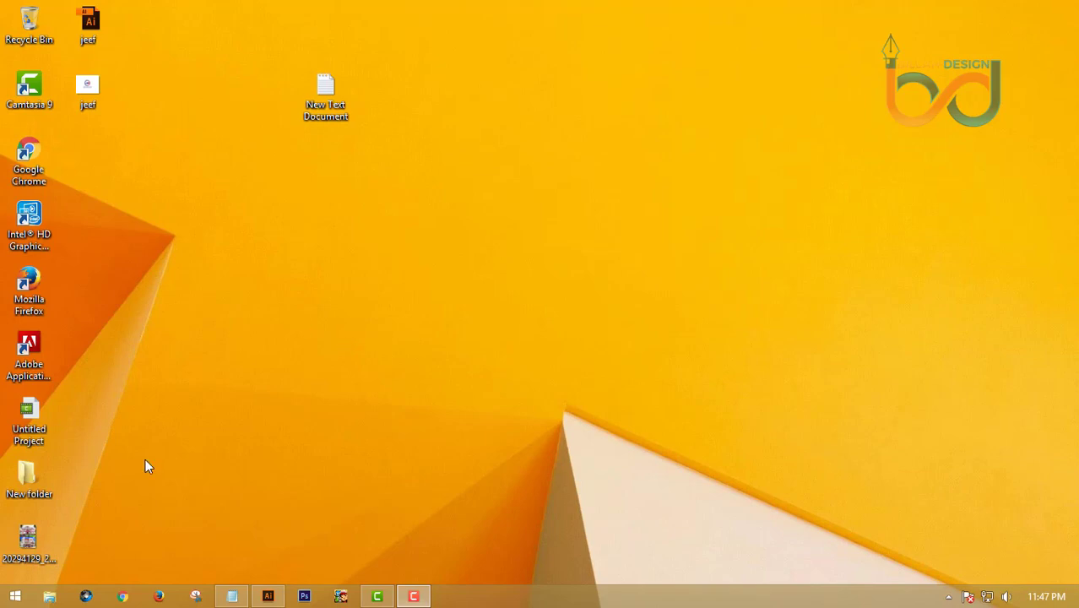
# Launch Cyberfox, replace the start page with a blank tab, and choose Google Search
pyautogui.click(86, 597)
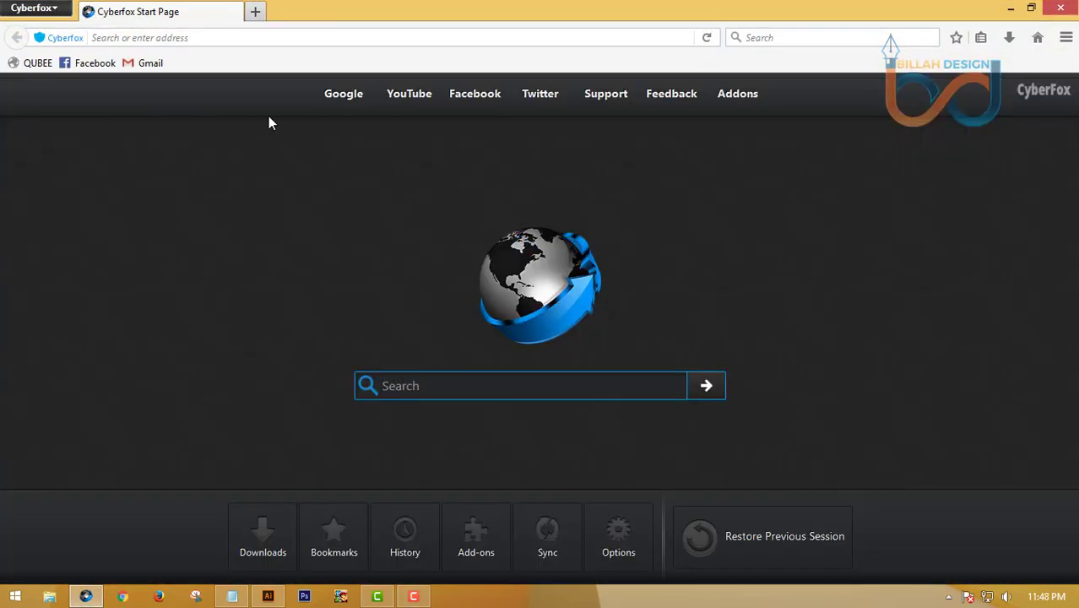
pyautogui.click(255, 11)
pyautogui.click(235, 11)
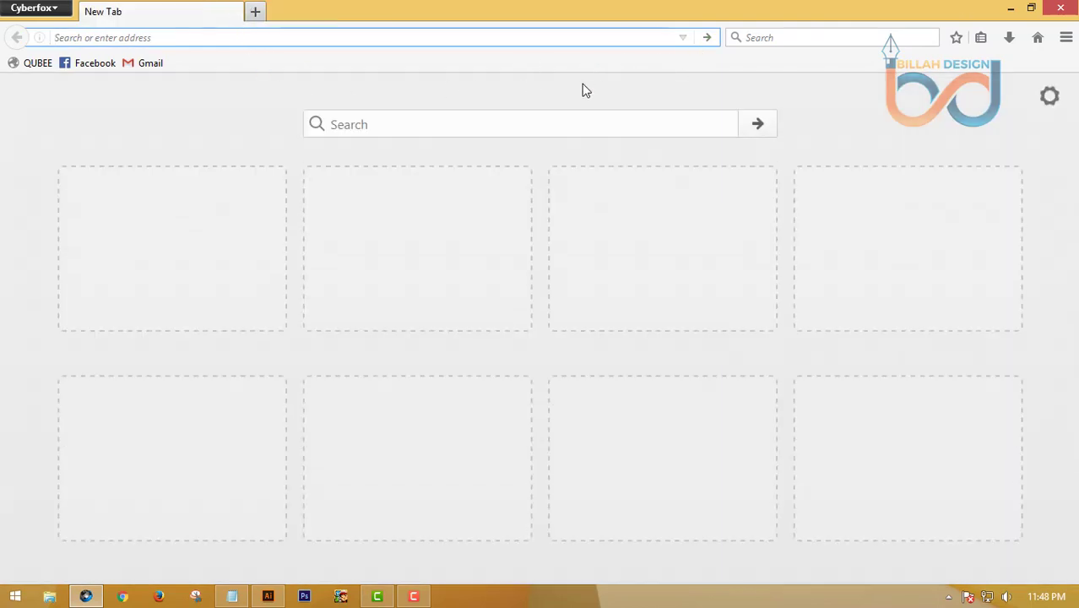
pyautogui.click(740, 38)
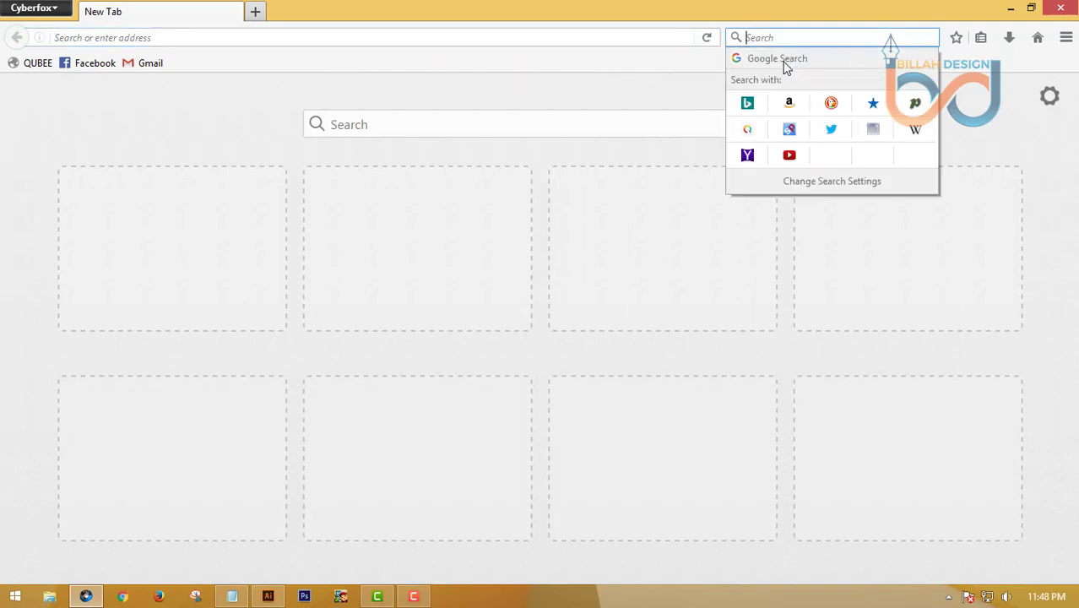
pyautogui.click(786, 64)
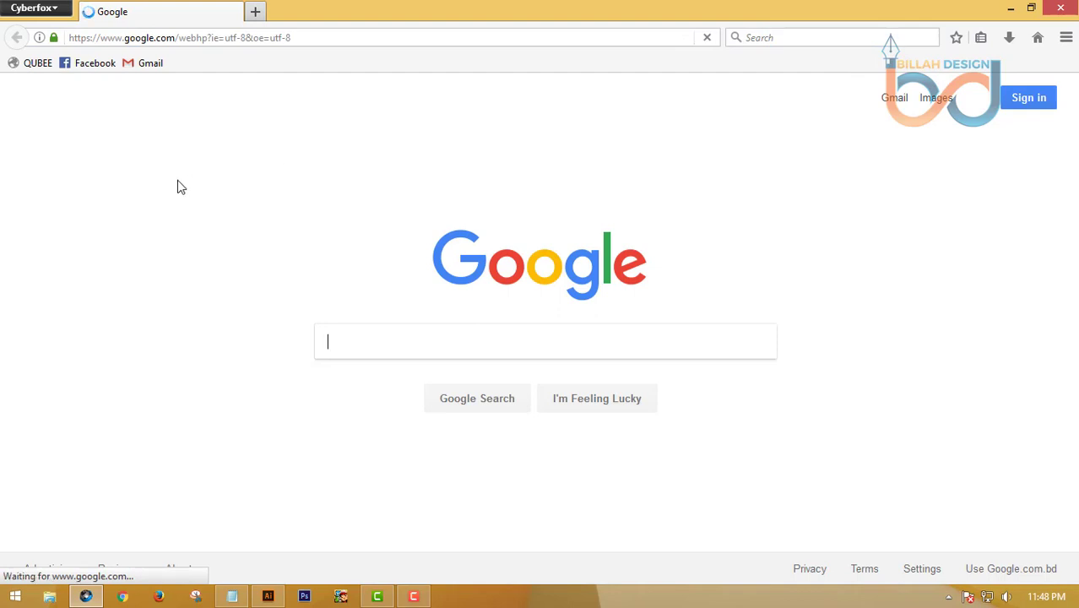
# Go to Gmail and start creating a new Google account
pyautogui.click(894, 104)
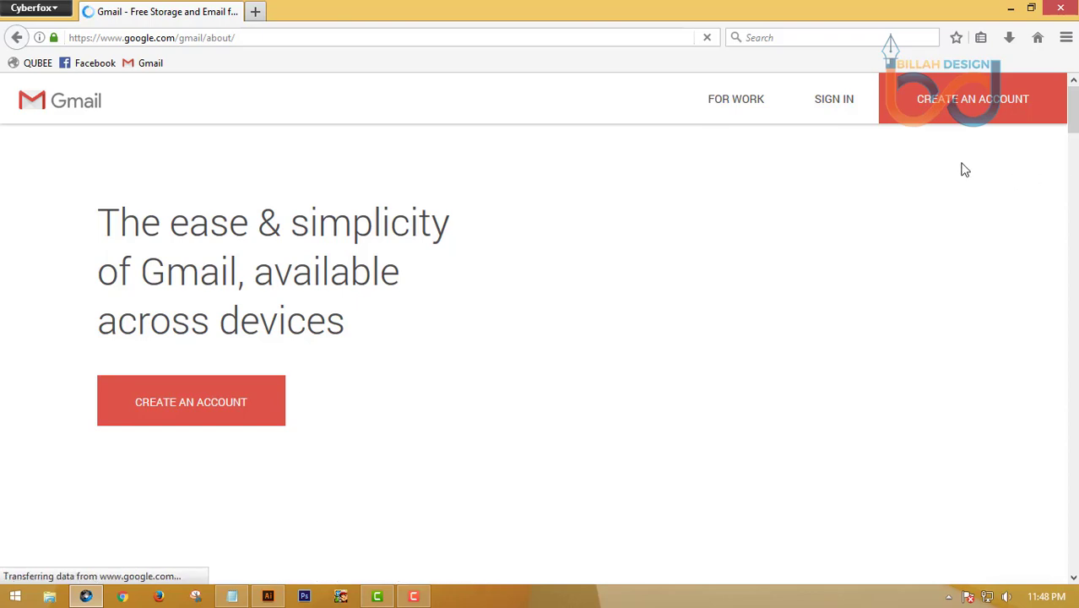
pyautogui.click(976, 108)
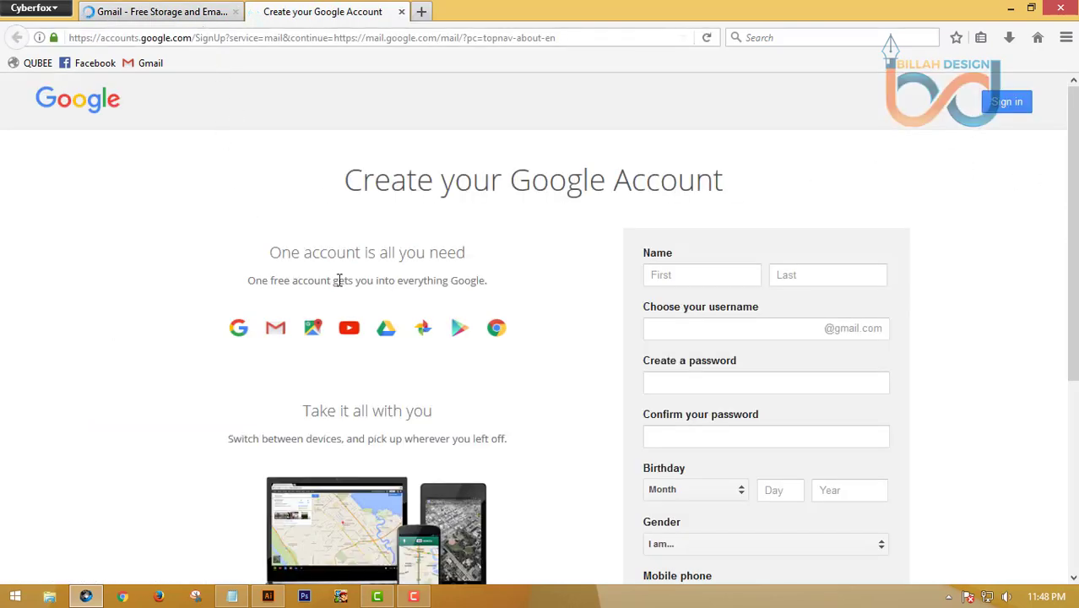
# Enter the account holder's first and last name in the sign-up form
pyautogui.scroll(-1, 296, 296)
pyautogui.scroll(-2, 296, 295)
pyautogui.scroll(1, 296, 296)
pyautogui.scroll(-1, 295, 295)
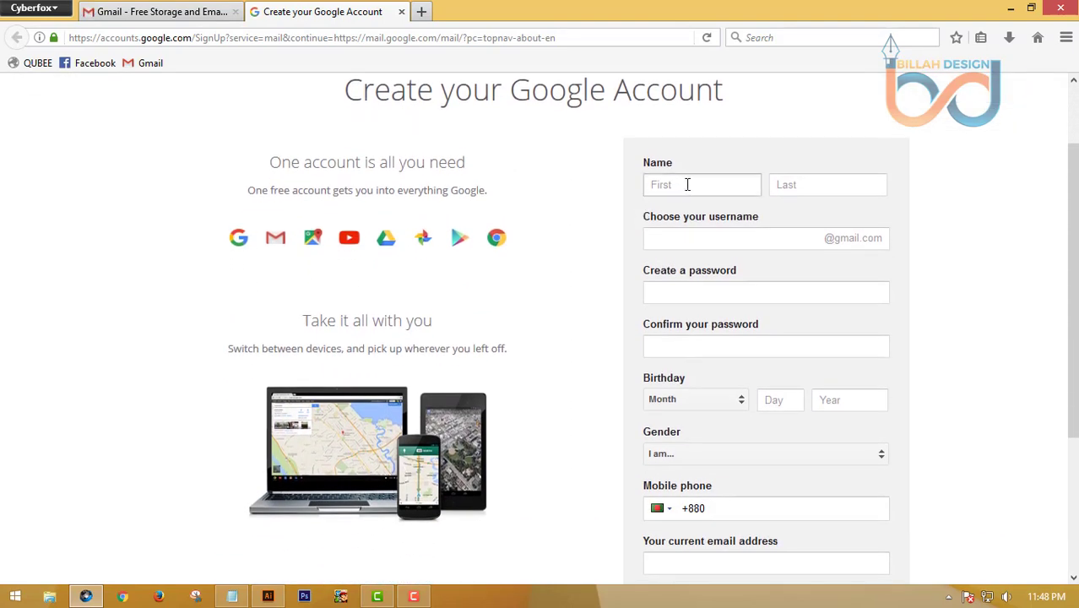
pyautogui.click(688, 184)
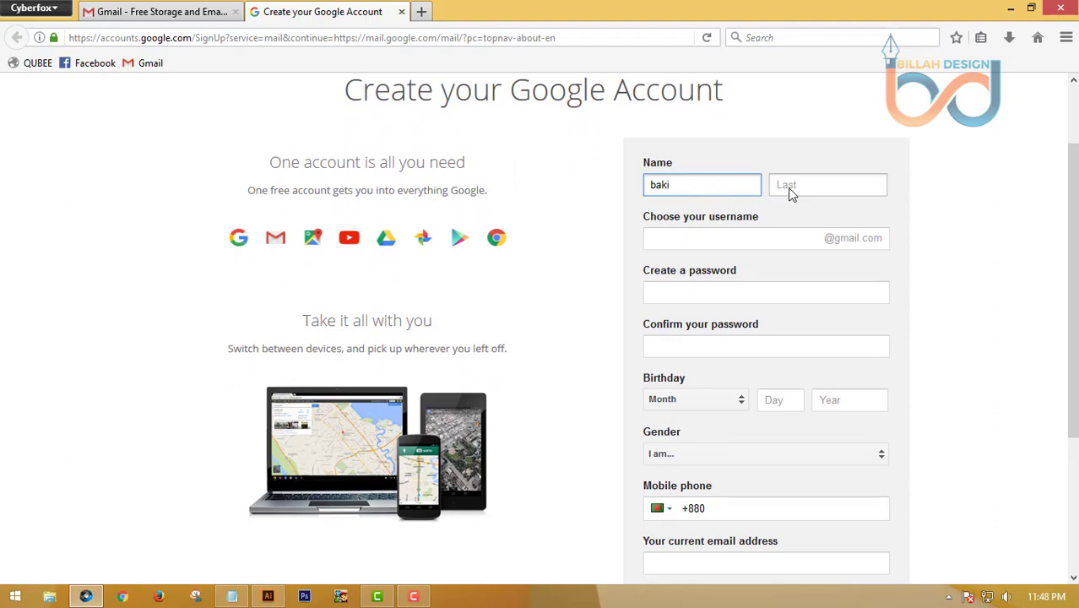
pyautogui.click(791, 188)
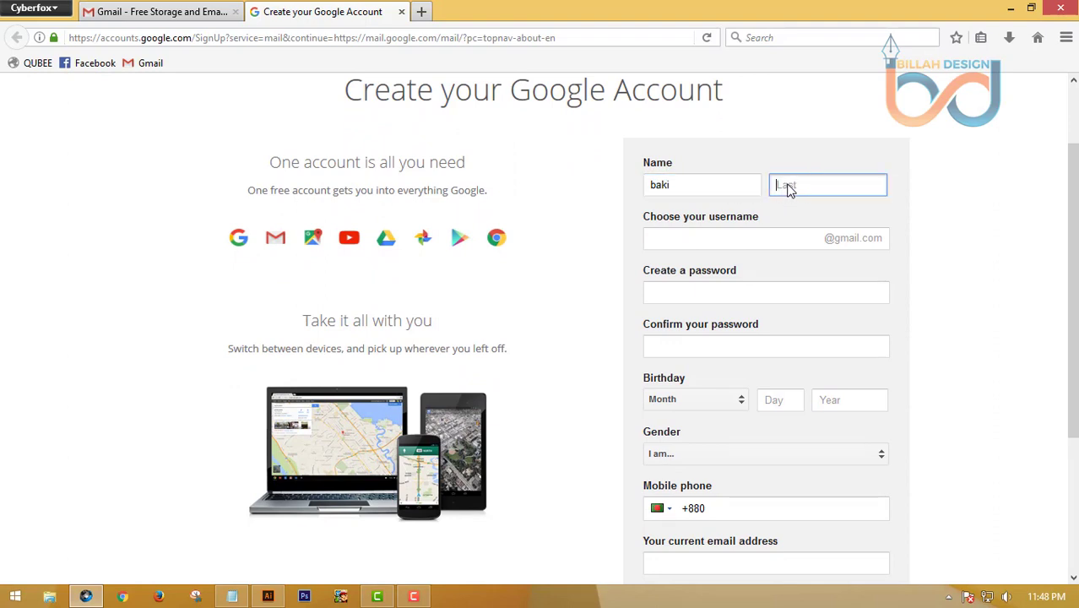
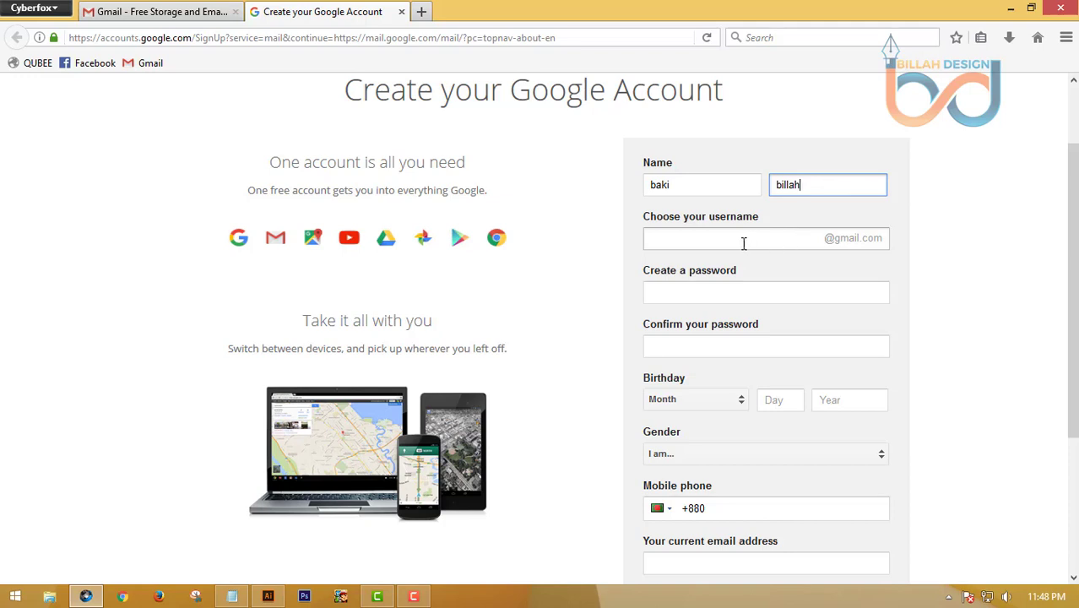
# Copy the last name into the username field to form the username with 'design'
pyautogui.doubleClick(786, 185)
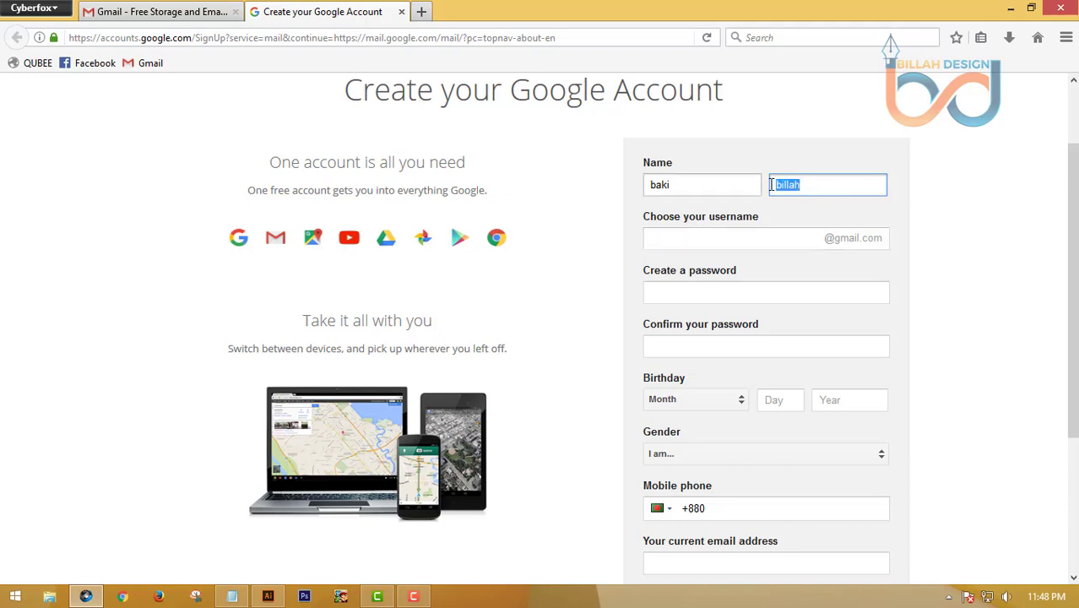
pyautogui.rightClick(781, 187)
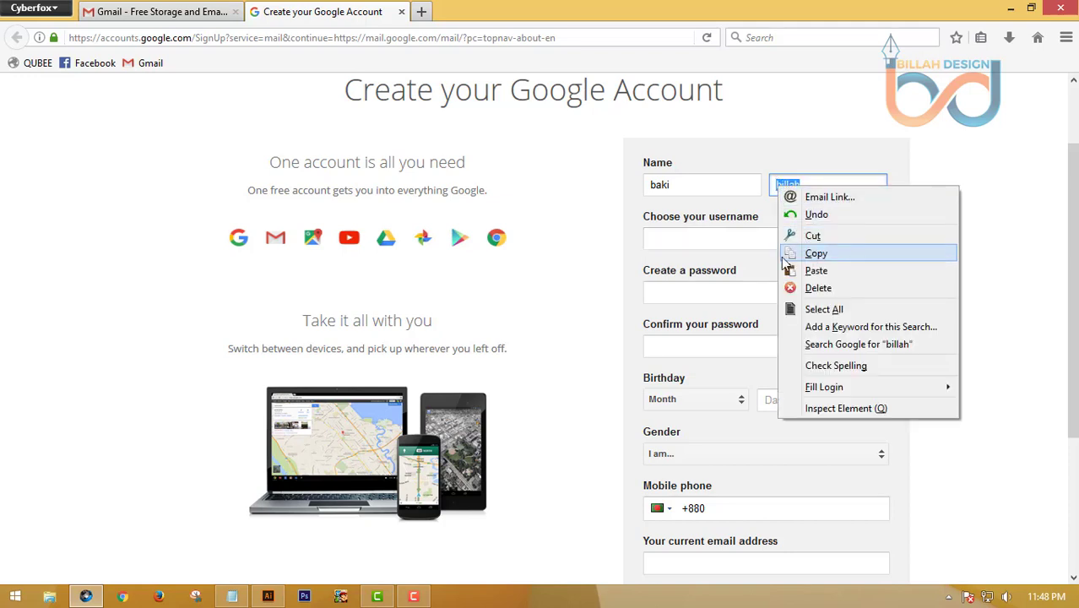
pyautogui.click(816, 254)
pyautogui.rightClick(696, 239)
pyautogui.click(731, 328)
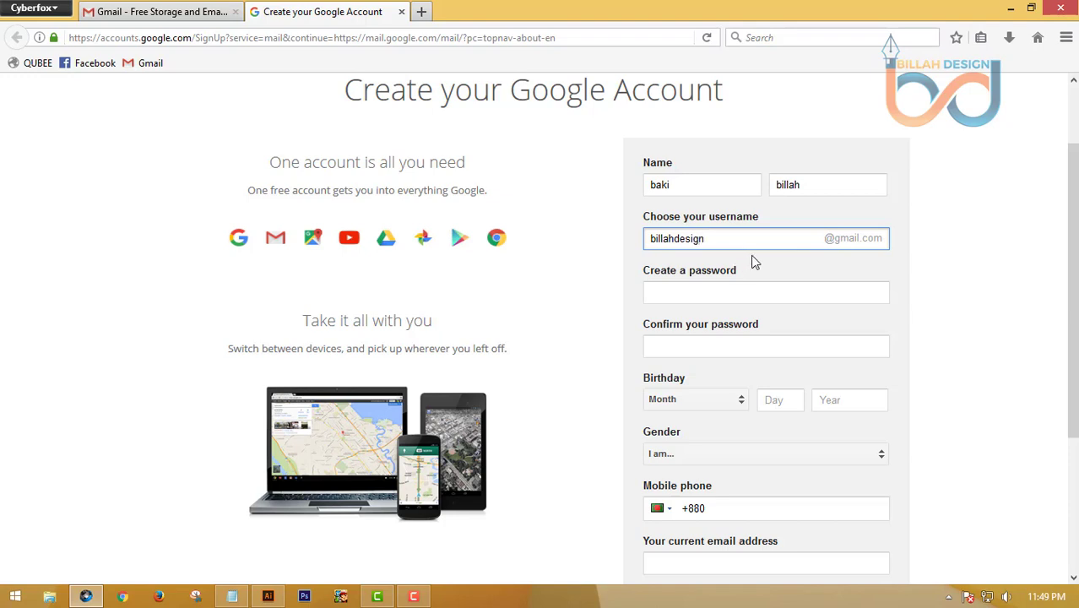
pyautogui.click(705, 291)
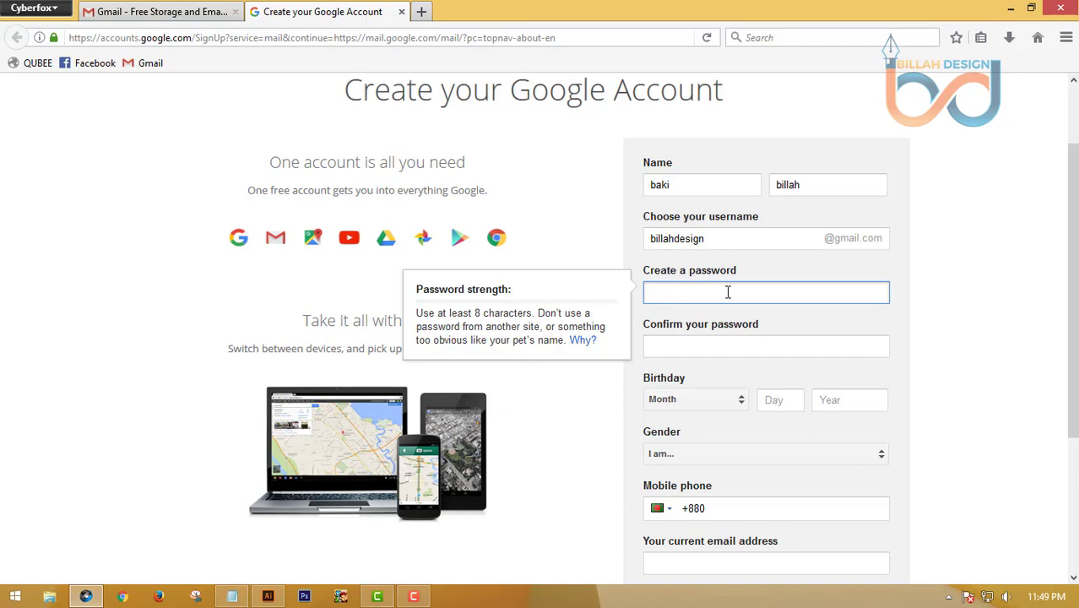
# Type a strong account password and repeat it in the confirm field
pyautogui.write('•')
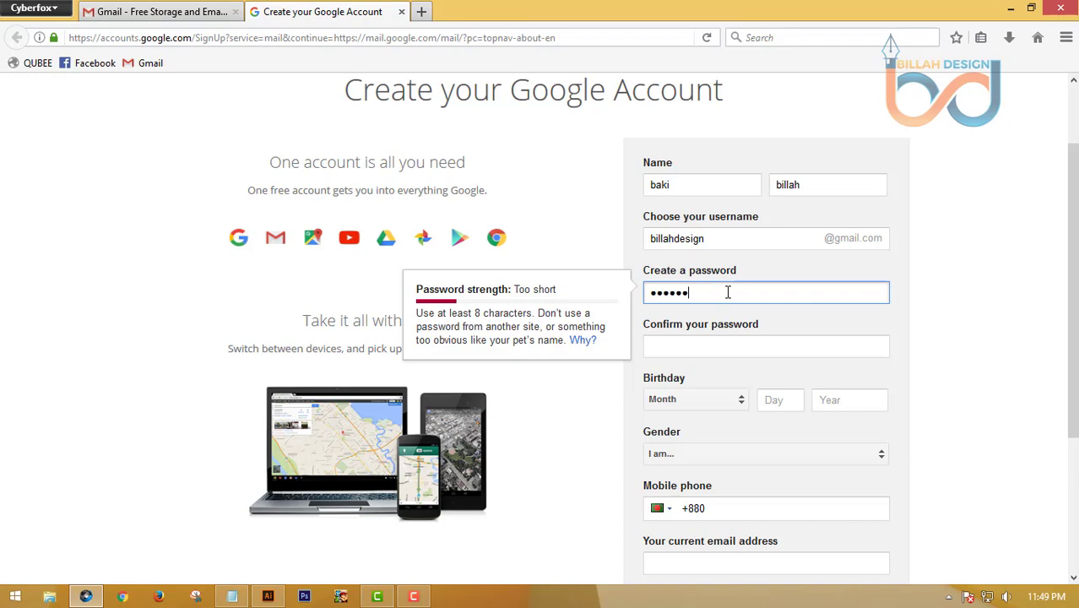
pyautogui.write('•')
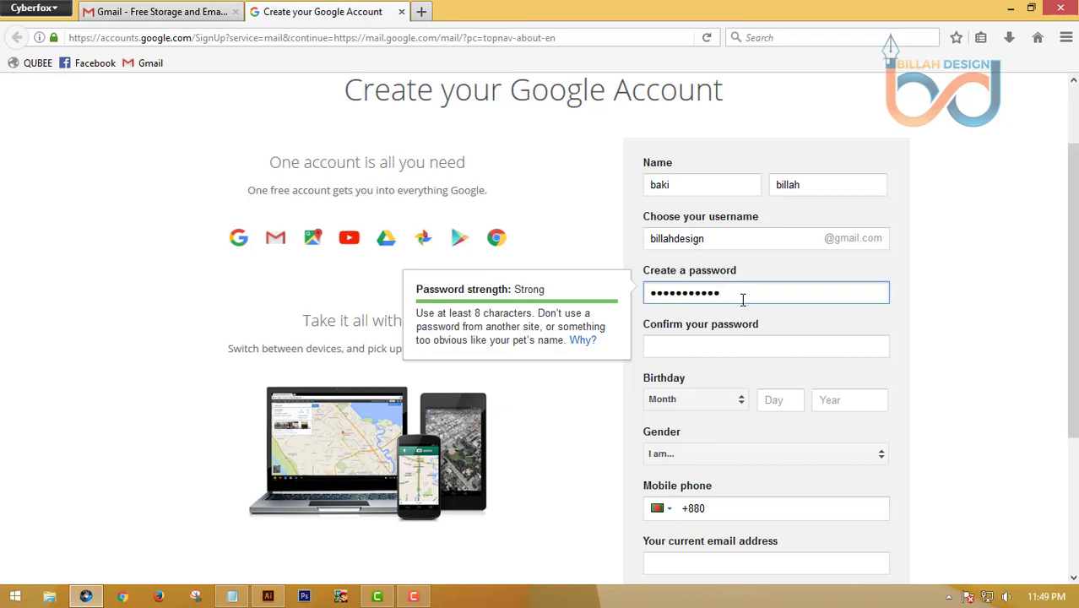
pyautogui.click(719, 345)
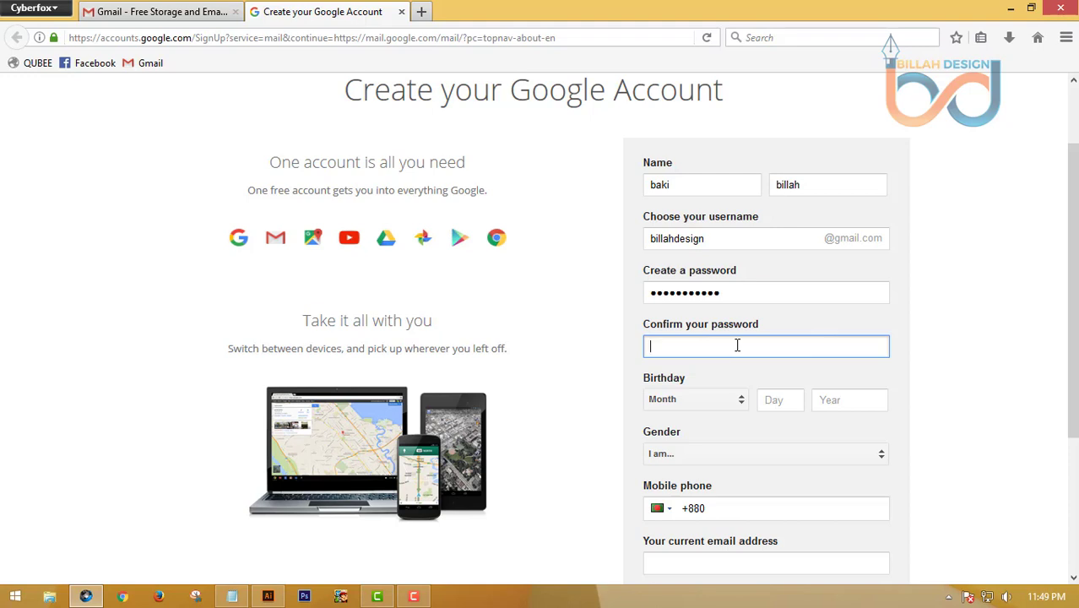
pyautogui.write('••••••••')
# Set the birthday to October 15, 1976 and the gender to Male
pyautogui.scroll(-2, 717, 381)
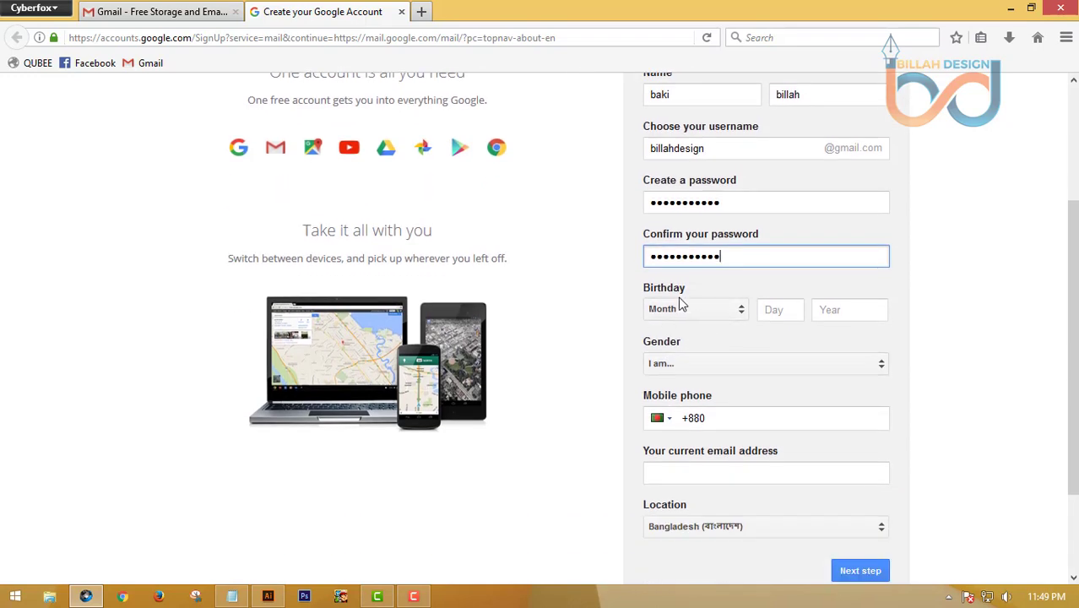
pyautogui.click(745, 311)
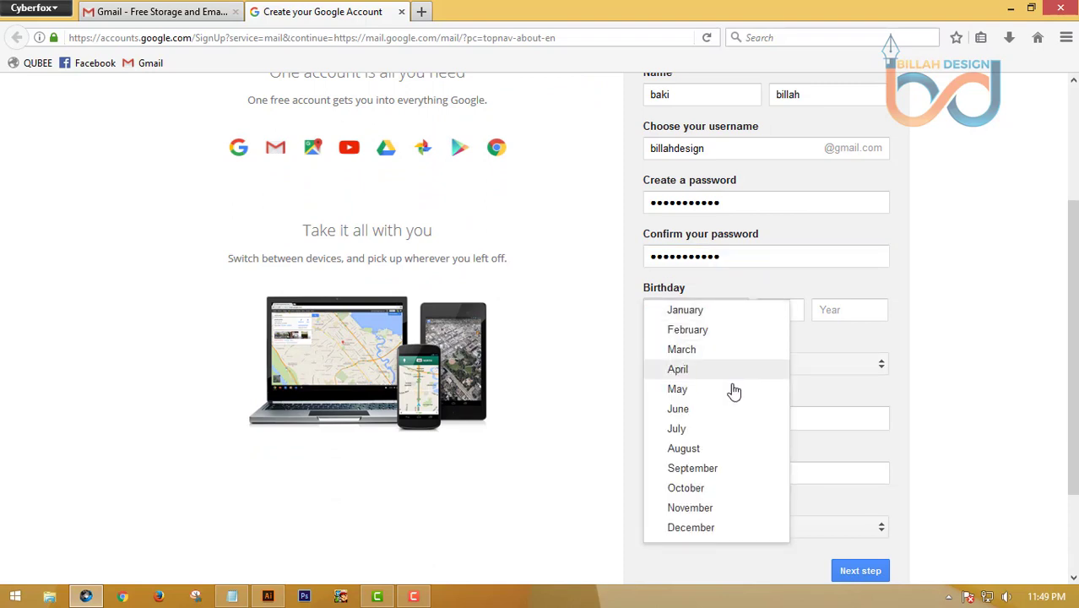
pyautogui.click(698, 490)
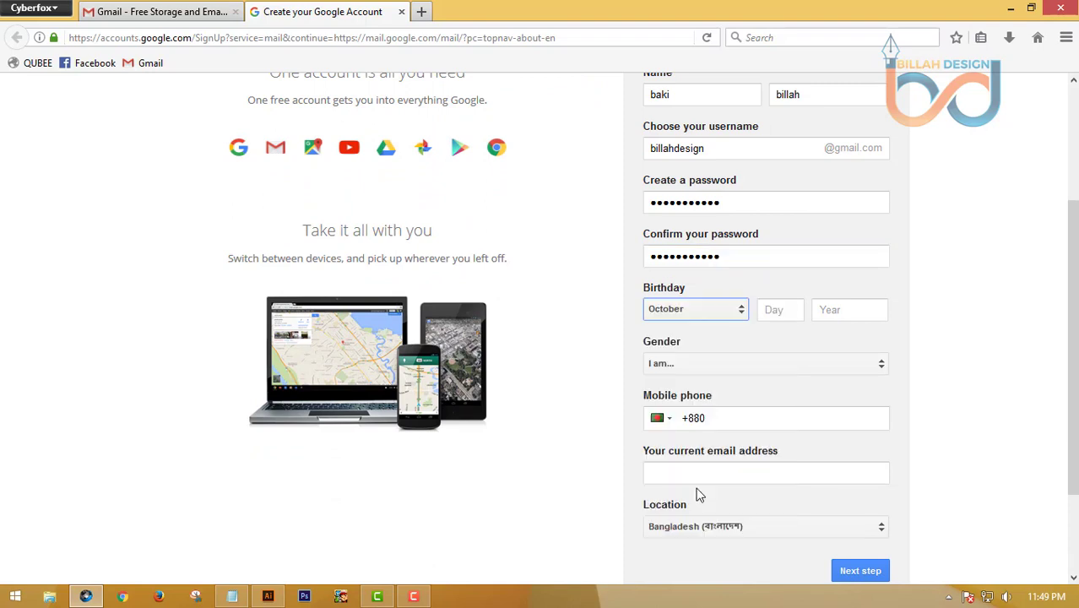
pyautogui.click(789, 311)
pyautogui.write('15')
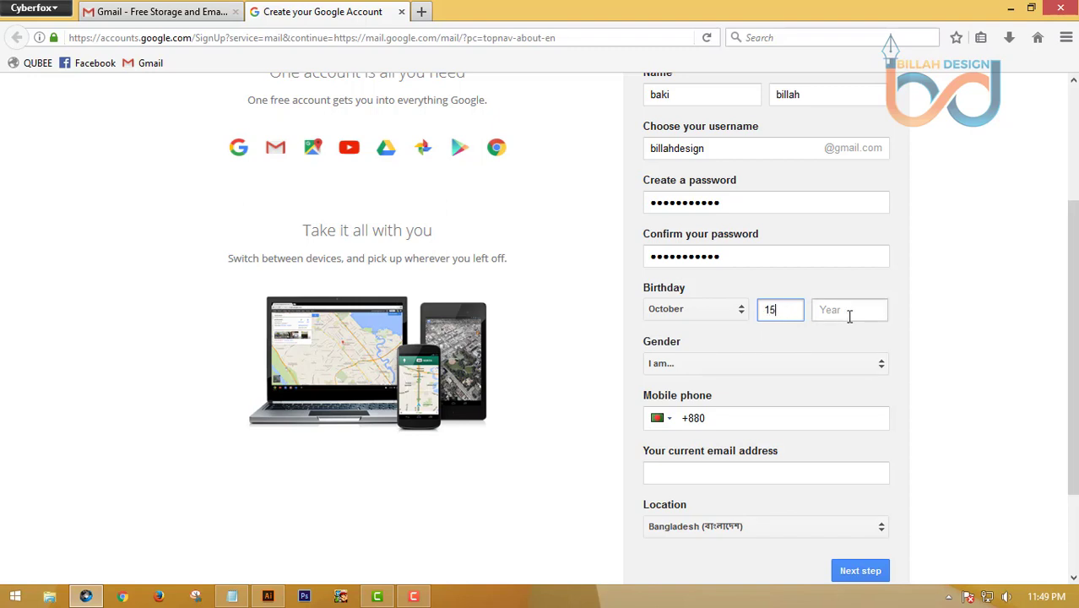
pyautogui.click(849, 312)
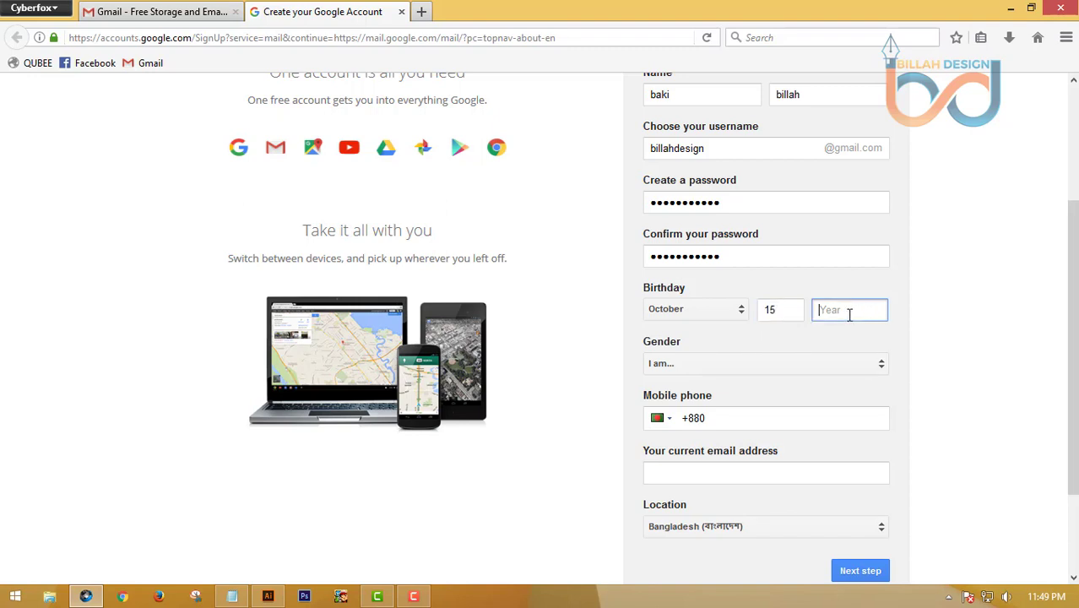
pyautogui.write('1976')
pyautogui.click(838, 364)
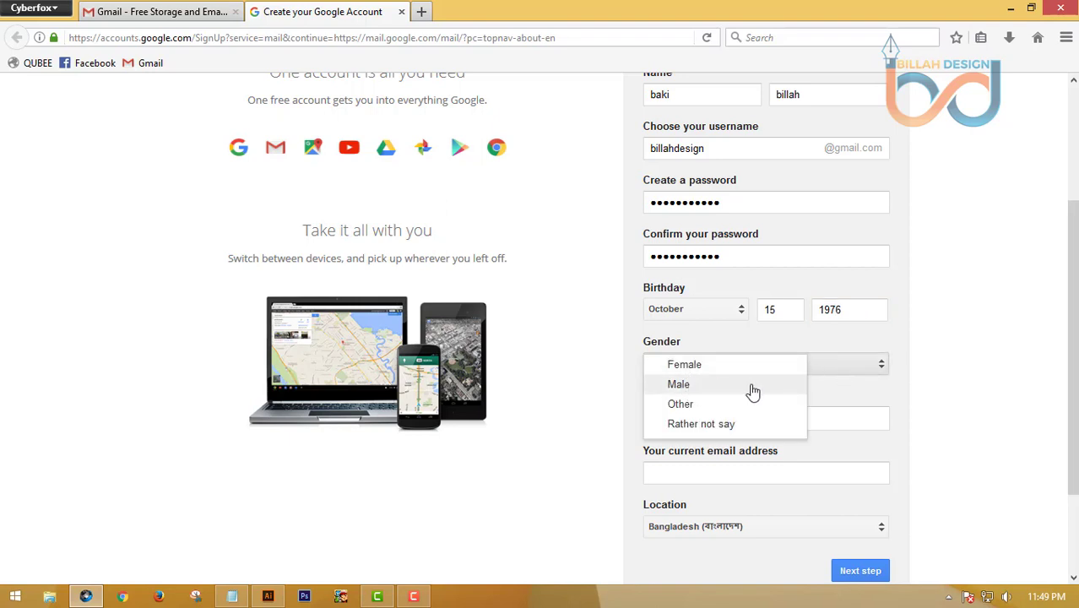
pyautogui.click(684, 385)
# Enter the mobile phone number in the sign-up form
pyautogui.scroll(-2, 764, 350)
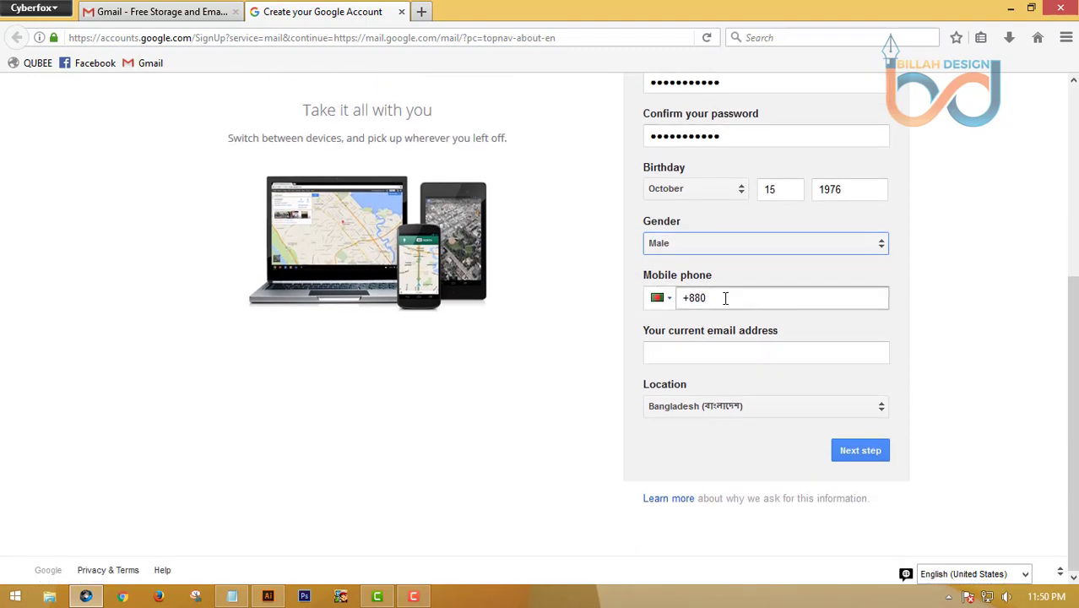
pyautogui.click(725, 298)
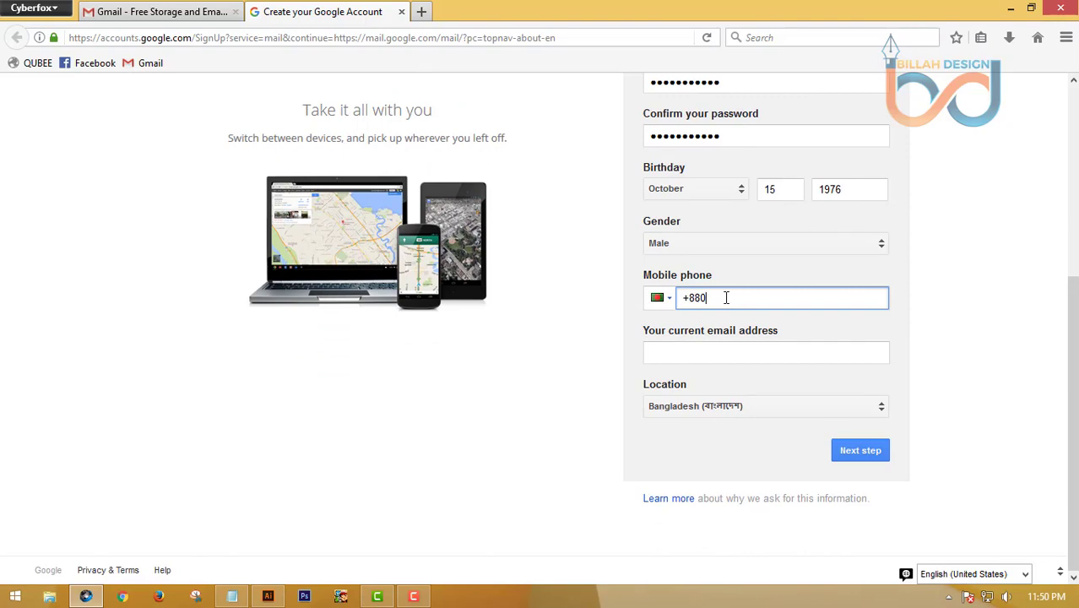
pyautogui.scroll(5, 507, 303)
pyautogui.scroll(-5, 327, 203)
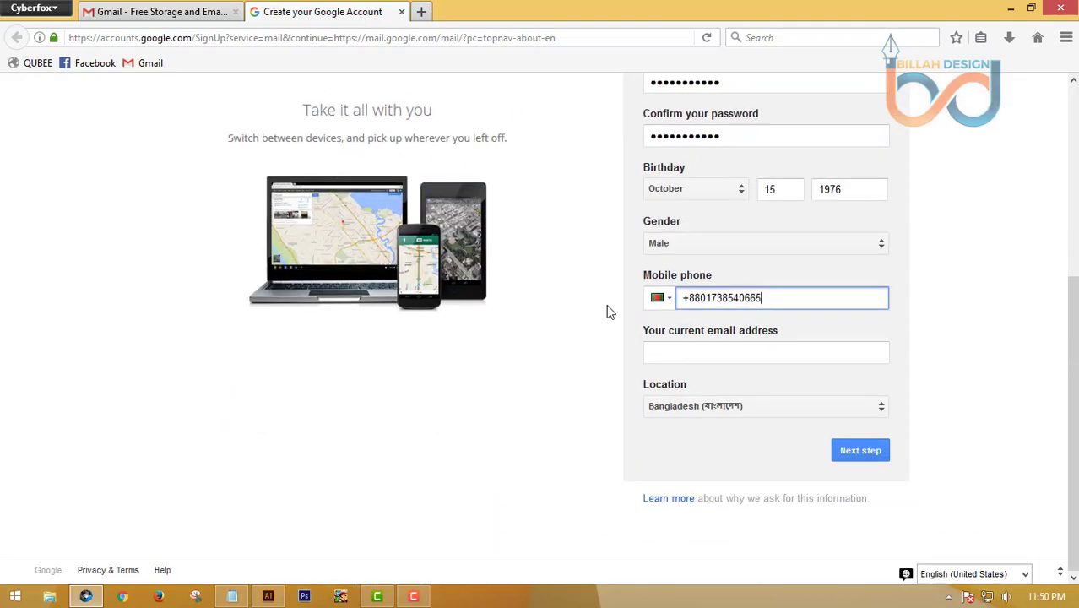
# Submit the form, dismiss the save-login offer, and agree to the privacy terms
pyautogui.click(862, 451)
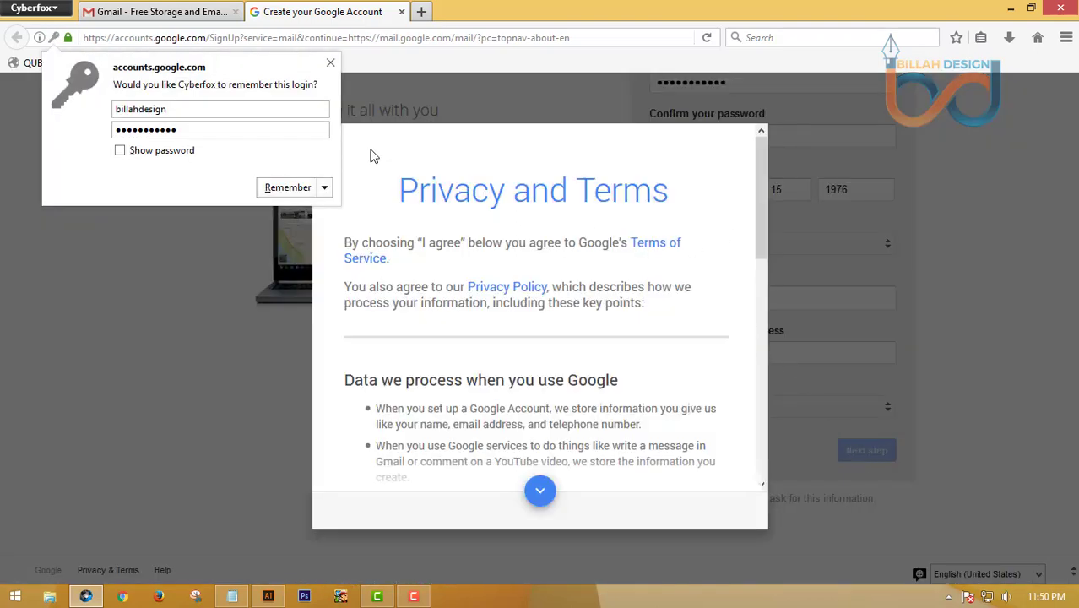
pyautogui.click(330, 62)
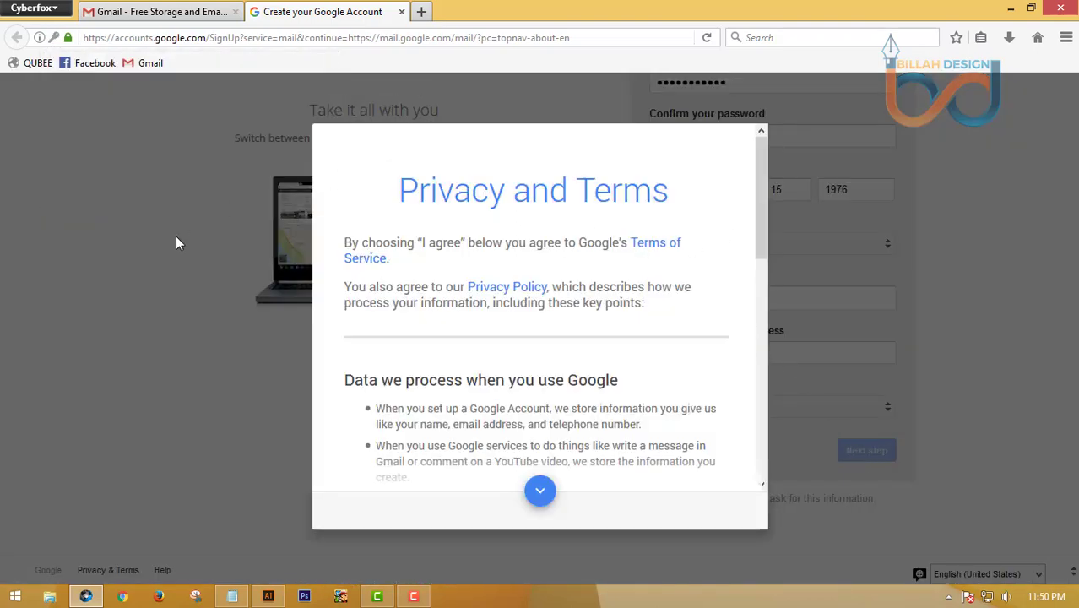
pyautogui.scroll(-8, 686, 371)
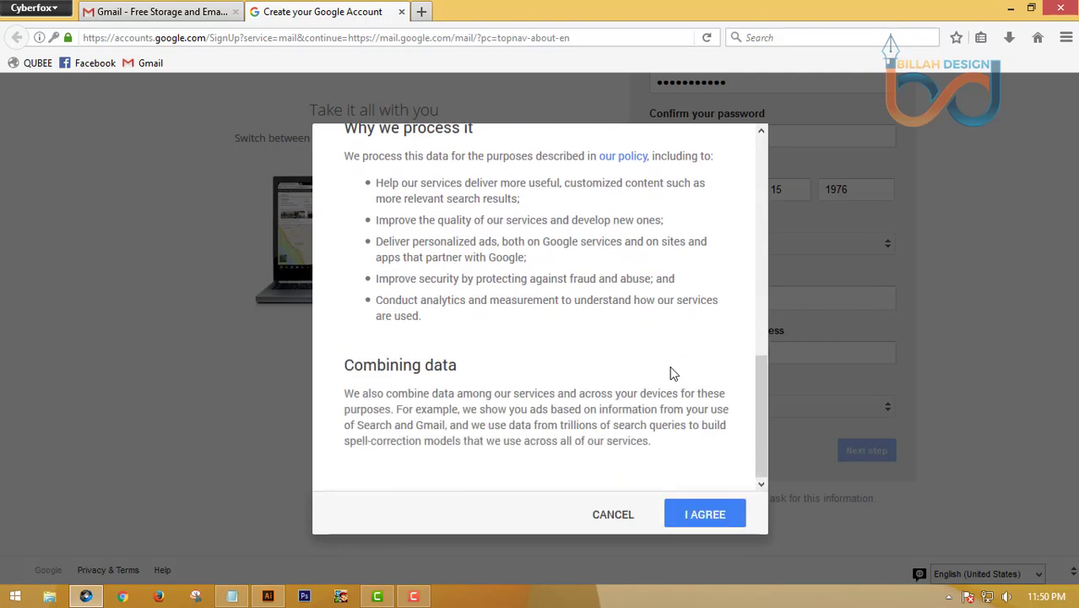
pyautogui.scroll(10, 525, 348)
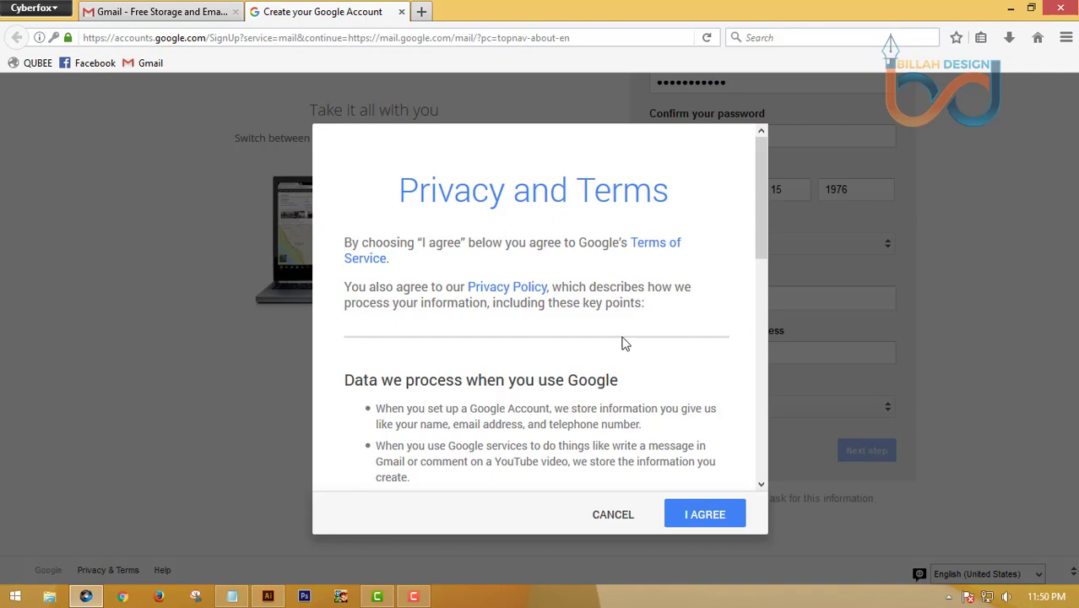
pyautogui.scroll(-3, 625, 353)
pyautogui.scroll(-4, 626, 353)
pyautogui.click(701, 518)
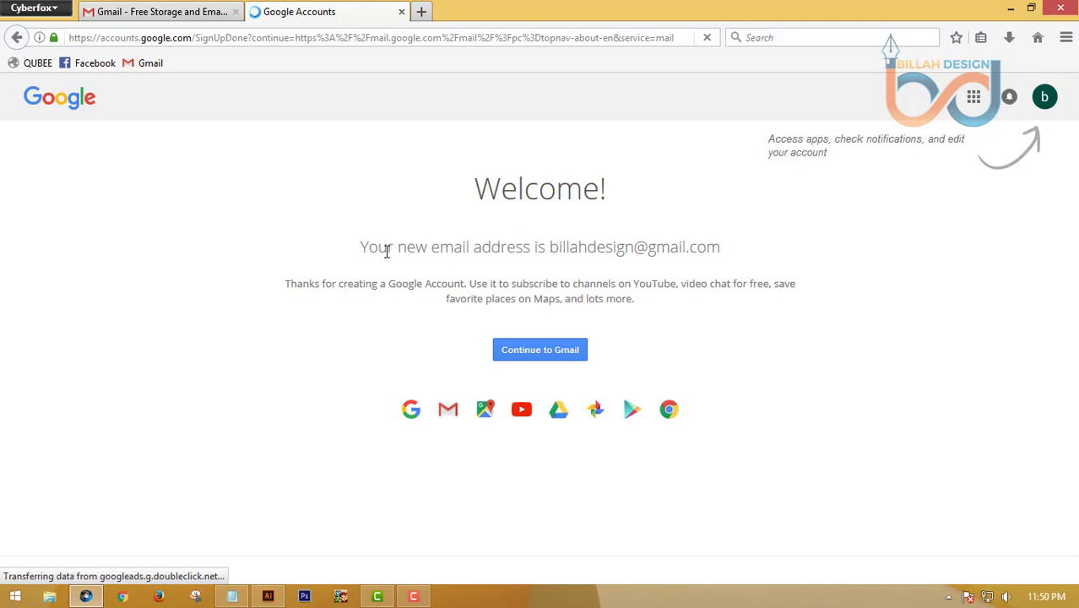
# Select the new Gmail address shown on the welcome page
pyautogui.moveTo(349, 249); pyautogui.dragTo(671, 252)
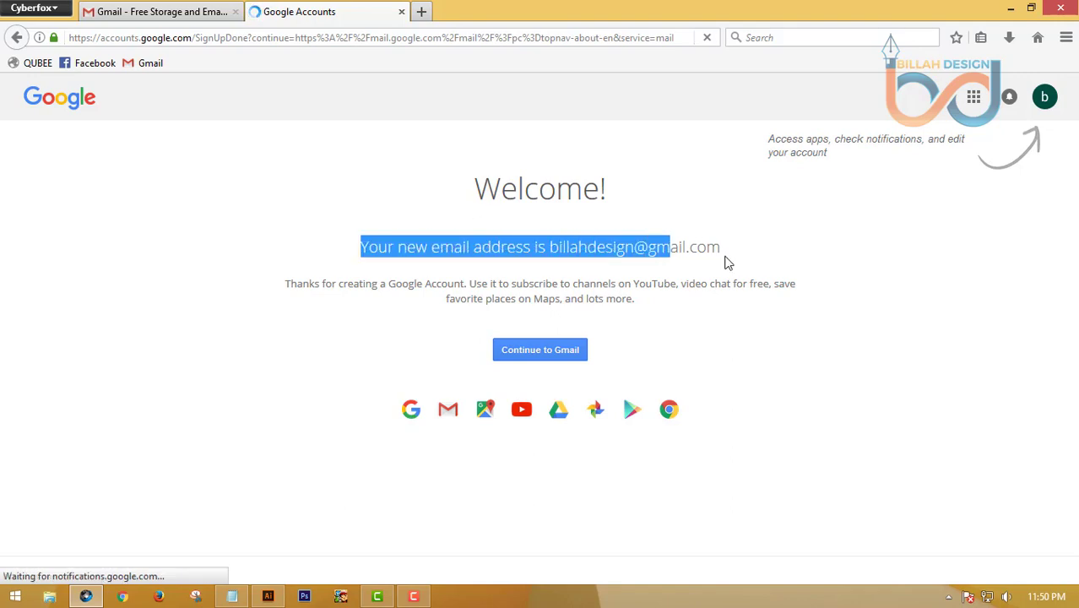
pyautogui.click(550, 253)
pyautogui.moveTo(551, 252); pyautogui.dragTo(740, 251)
pyautogui.click(740, 251)
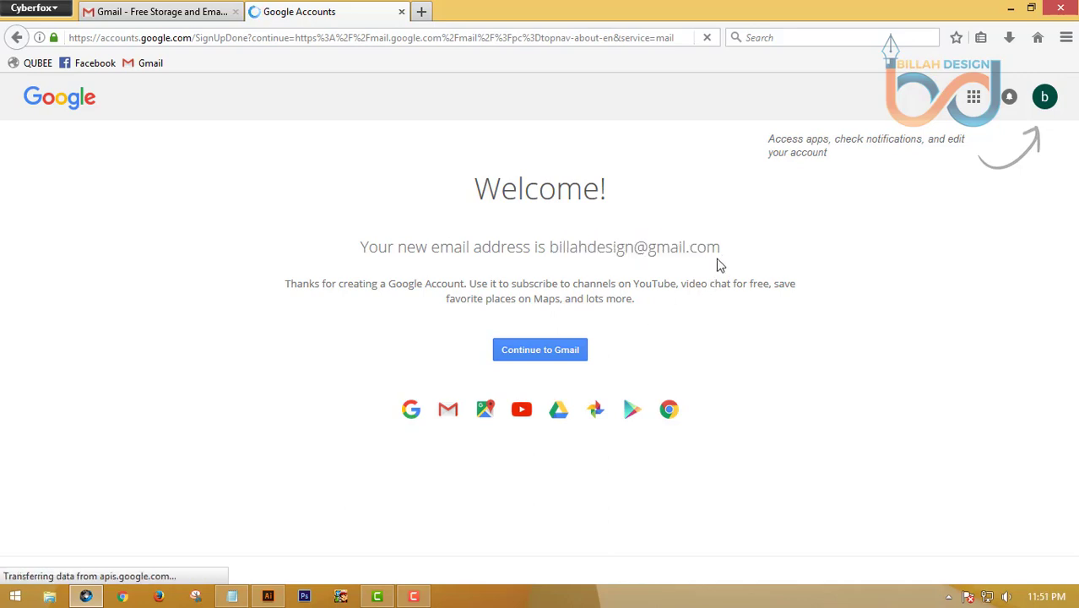
# Continue to the Gmail inbox and close the welcome tour and setup panel
pyautogui.click(534, 353)
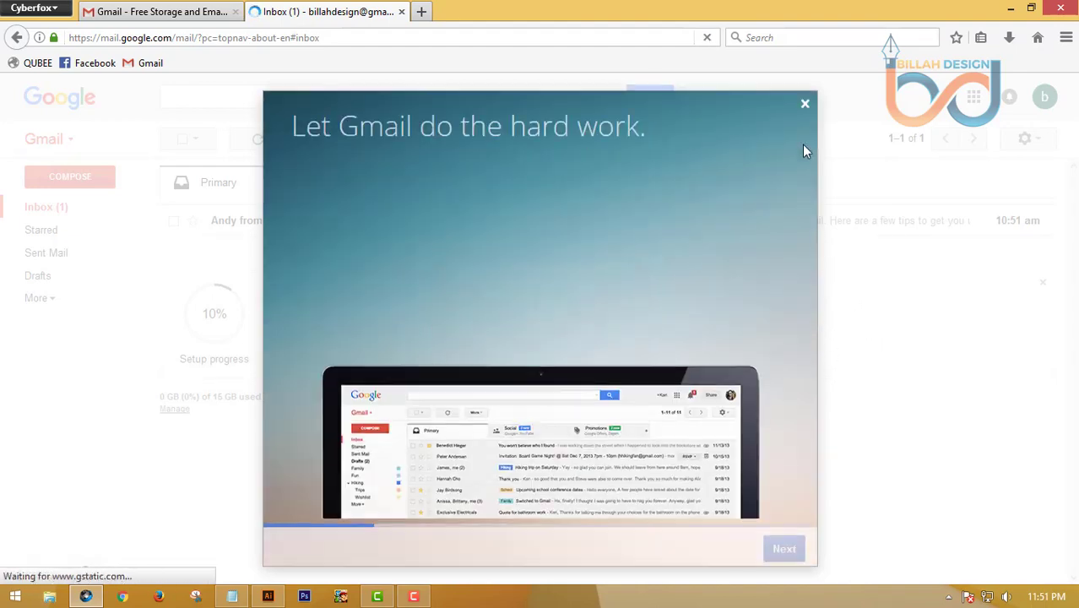
pyautogui.click(805, 104)
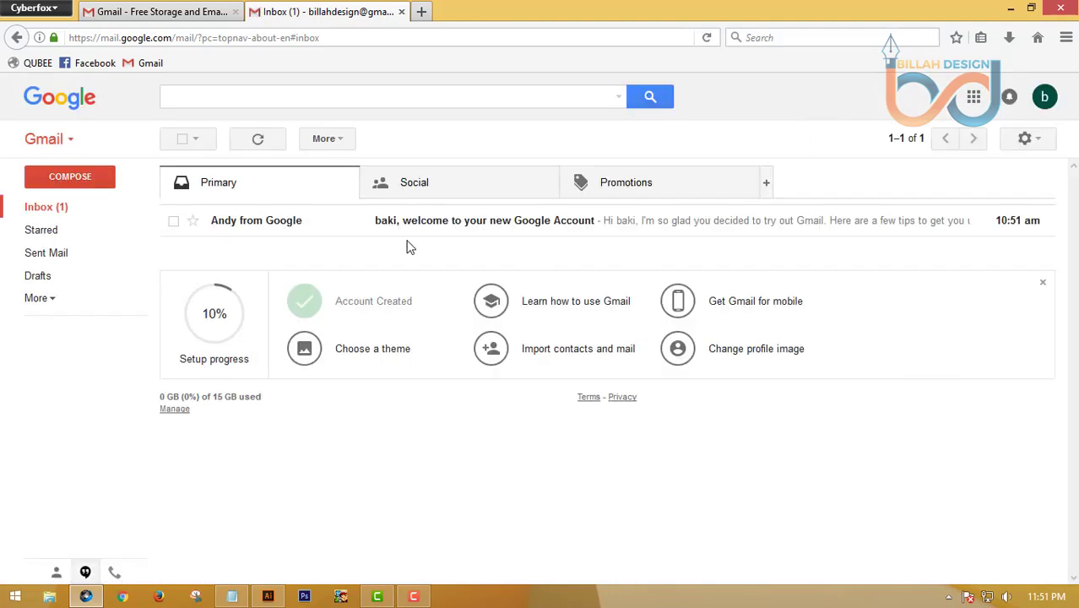
pyautogui.click(1043, 282)
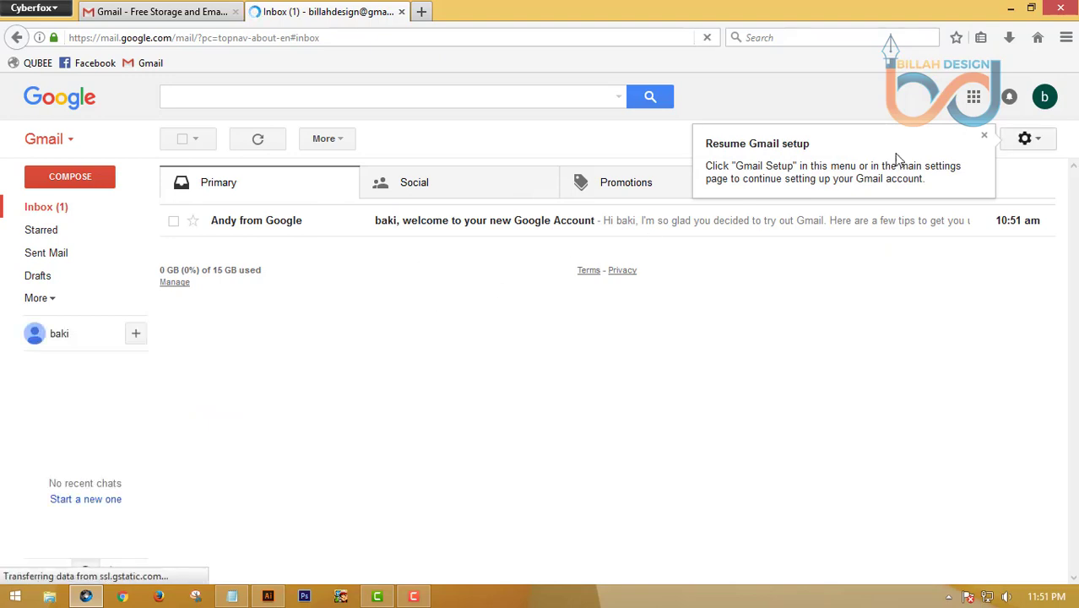
# Dismiss the Gmail setup notice and open freelancer.com in a new tab
pyautogui.click(983, 138)
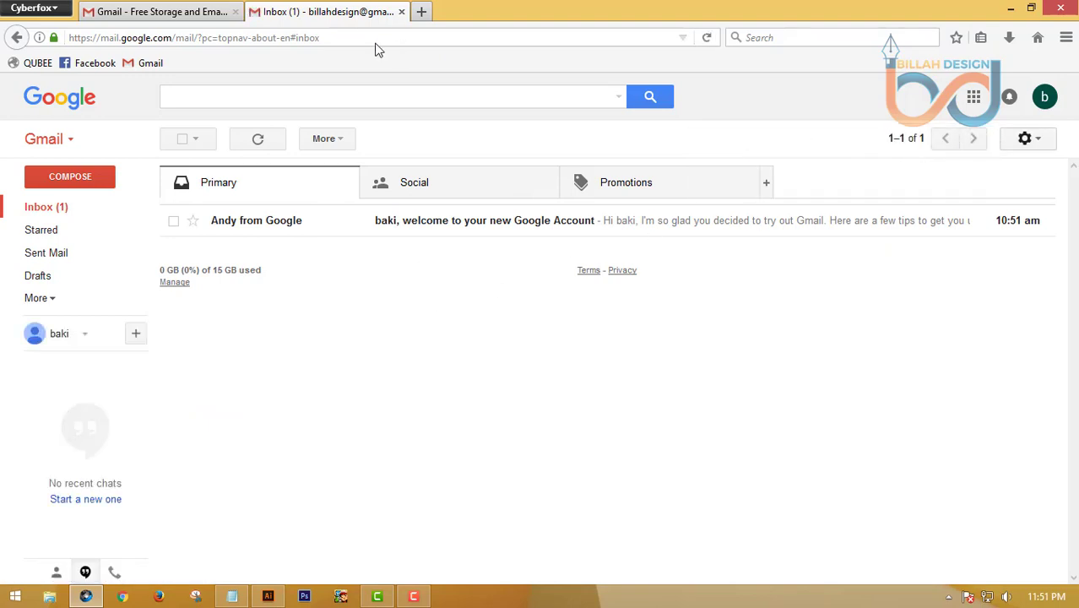
pyautogui.click(422, 12)
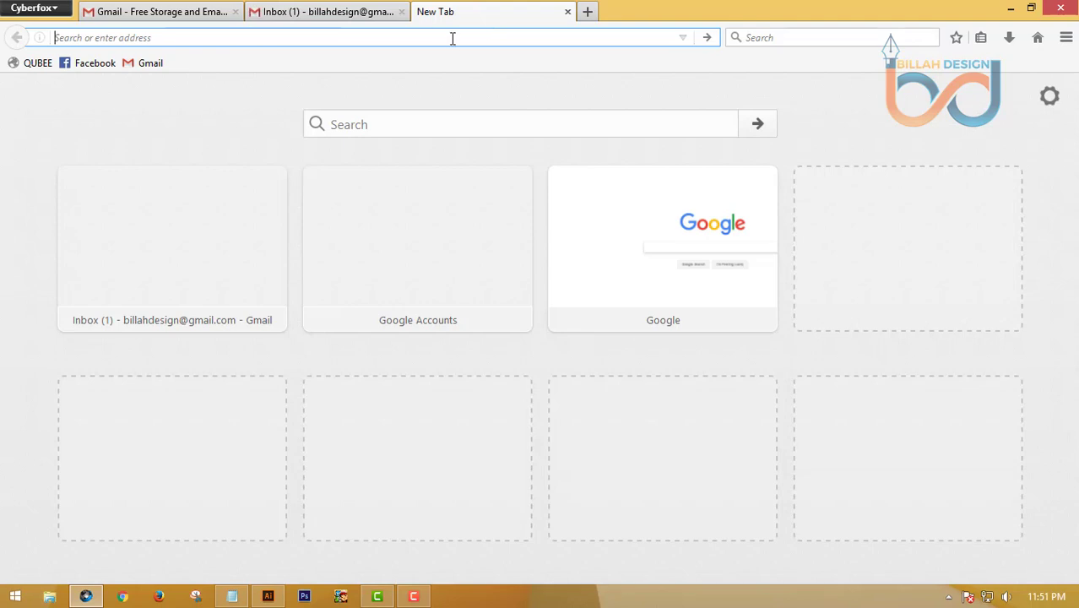
pyautogui.write('freelancer.com/?utm_expid=294858-538.FzfNAmBBSgWcClvukm10lw.0')
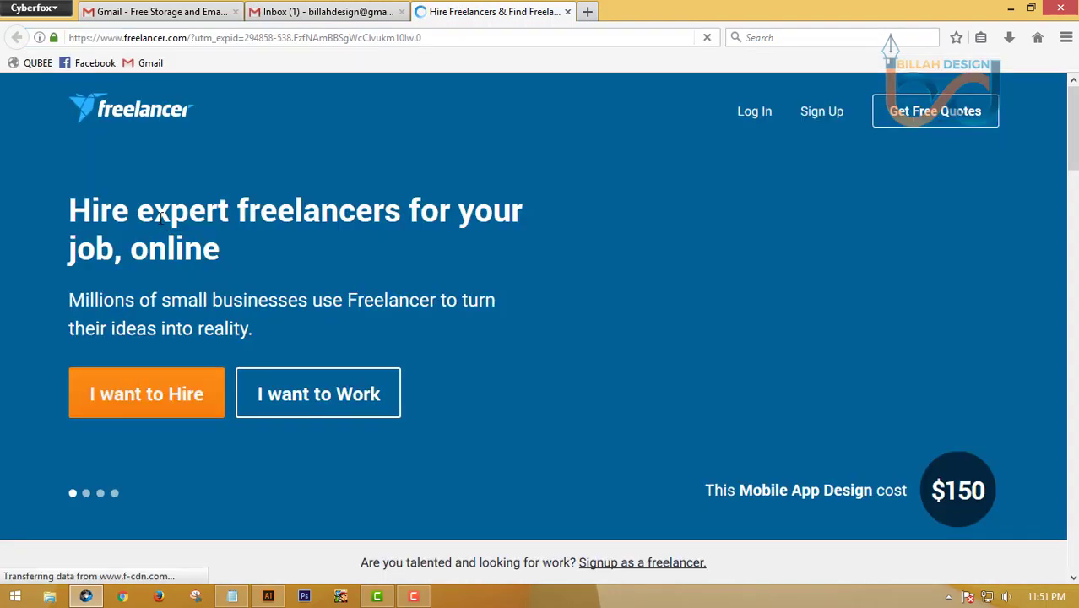
pyautogui.scroll(-3, 153, 221)
pyautogui.scroll(3, 153, 221)
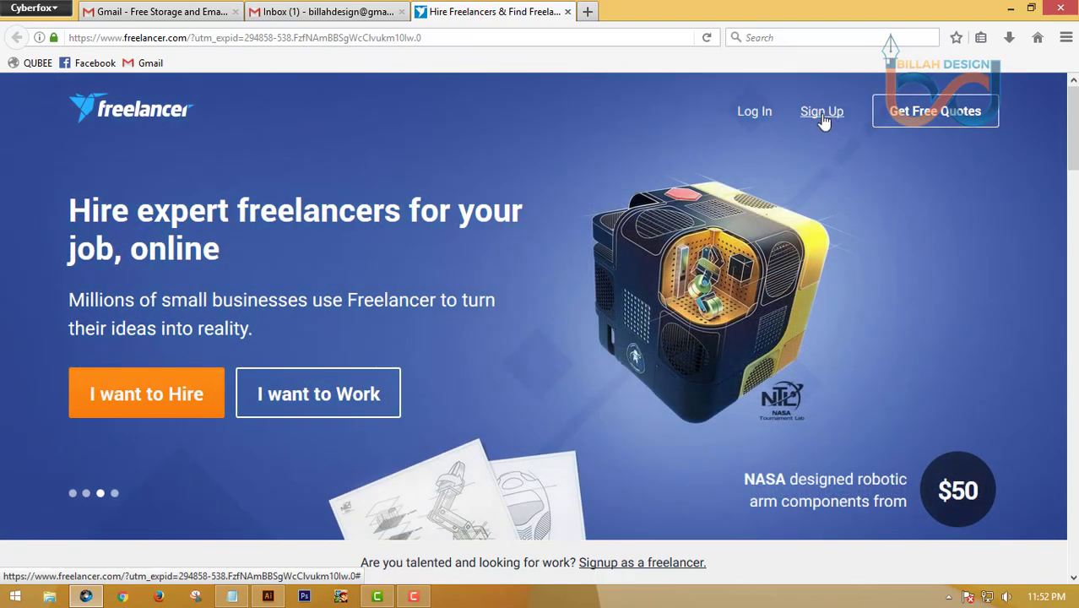
# Open Freelancer's sign-up form and copy the new Gmail address from the account panel
pyautogui.click(823, 118)
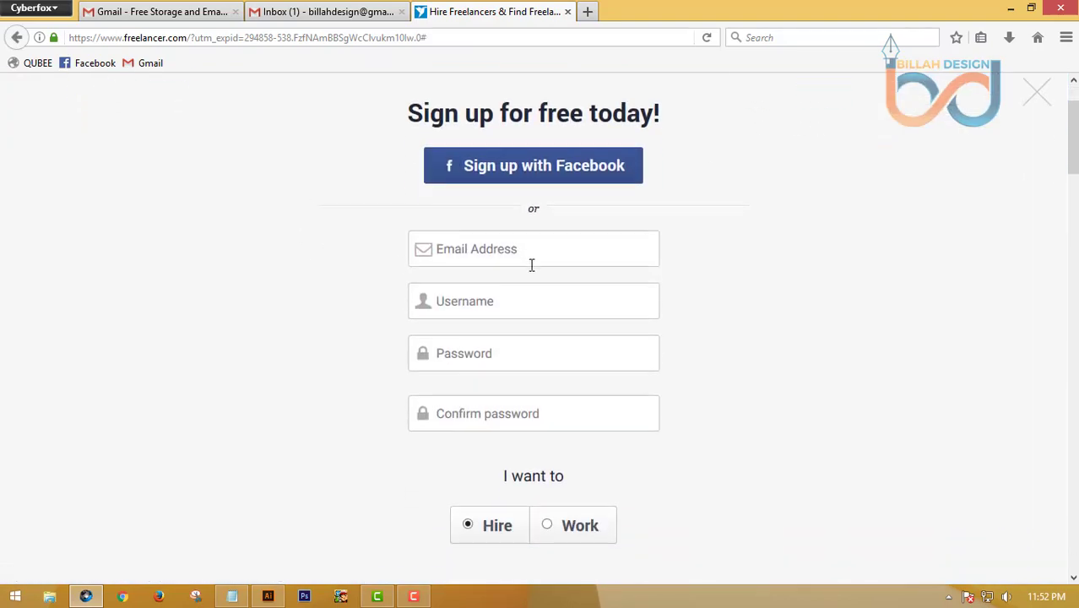
pyautogui.click(334, 11)
pyautogui.click(1046, 98)
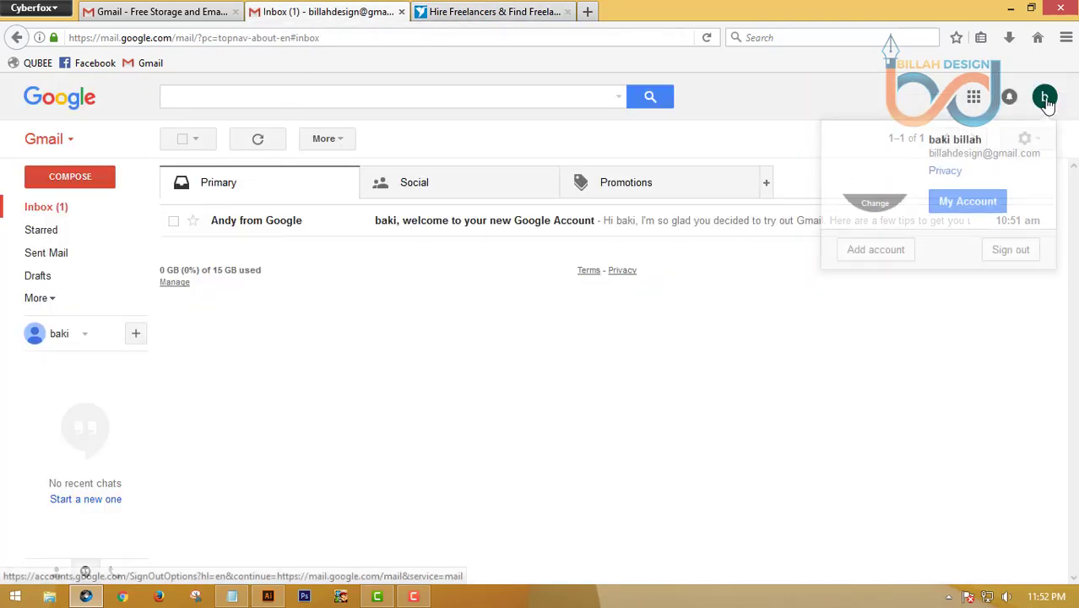
pyautogui.moveTo(929, 156); pyautogui.dragTo(1026, 153)
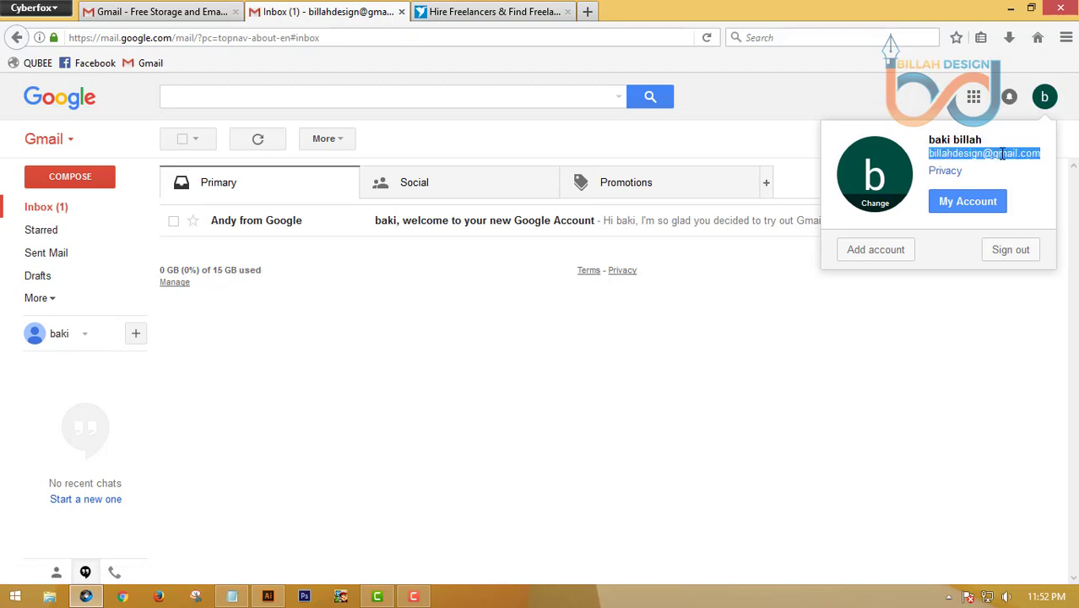
pyautogui.rightClick(1003, 154)
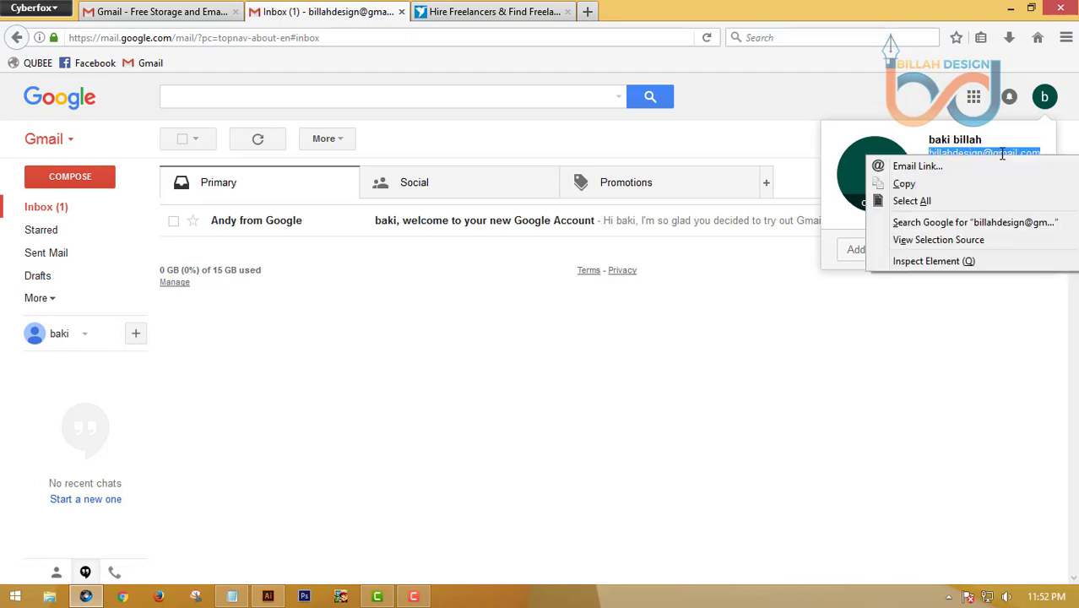
pyautogui.click(903, 184)
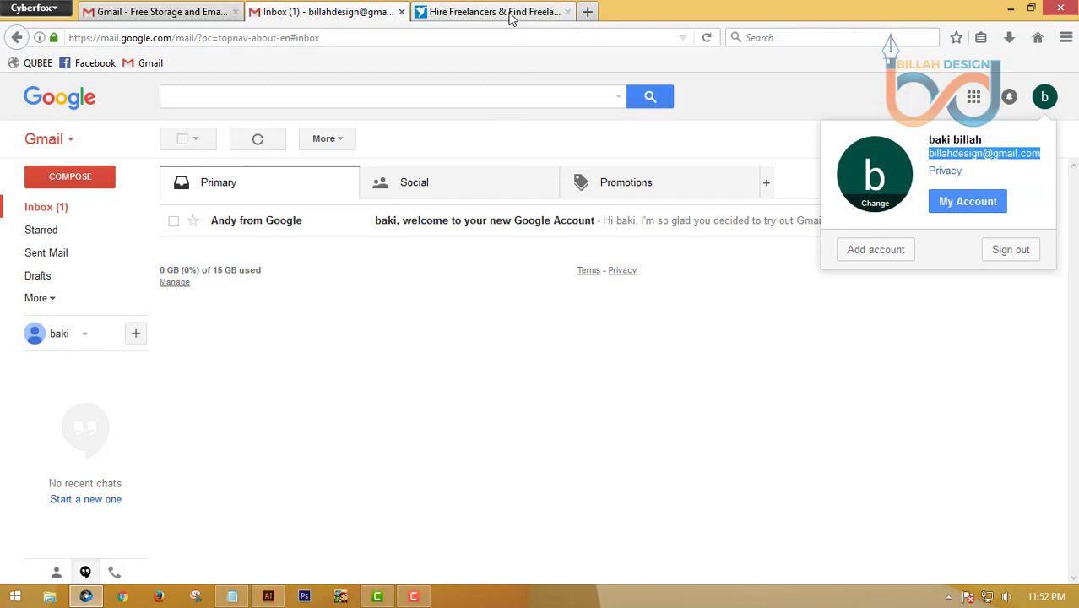
pyautogui.click(510, 18)
# Paste the Gmail address as the email and fill in a username
pyautogui.click(508, 349)
pyautogui.rightClick(550, 346)
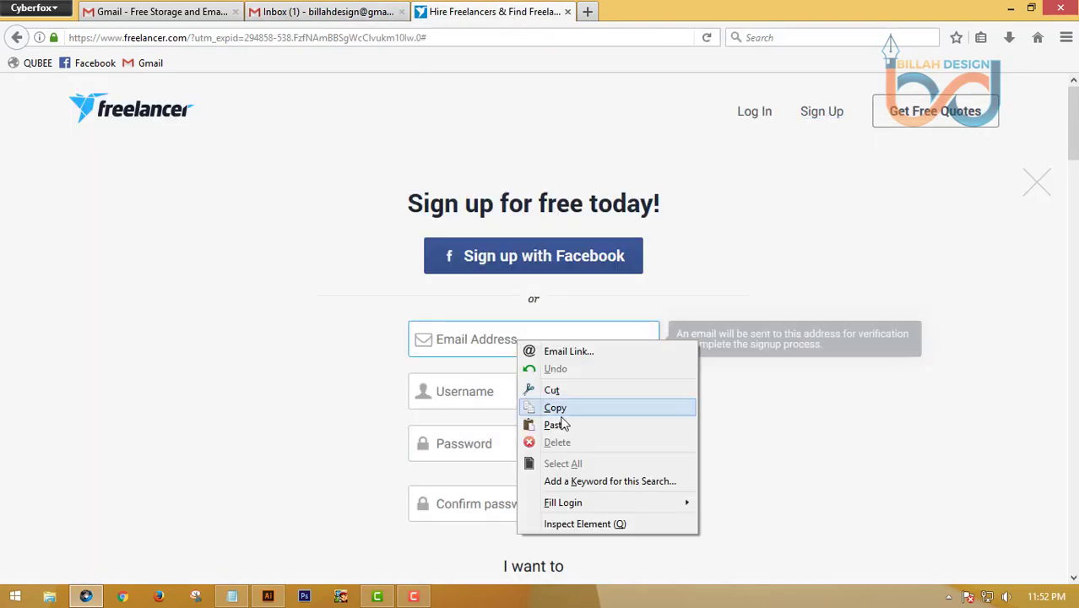
pyautogui.click(567, 423)
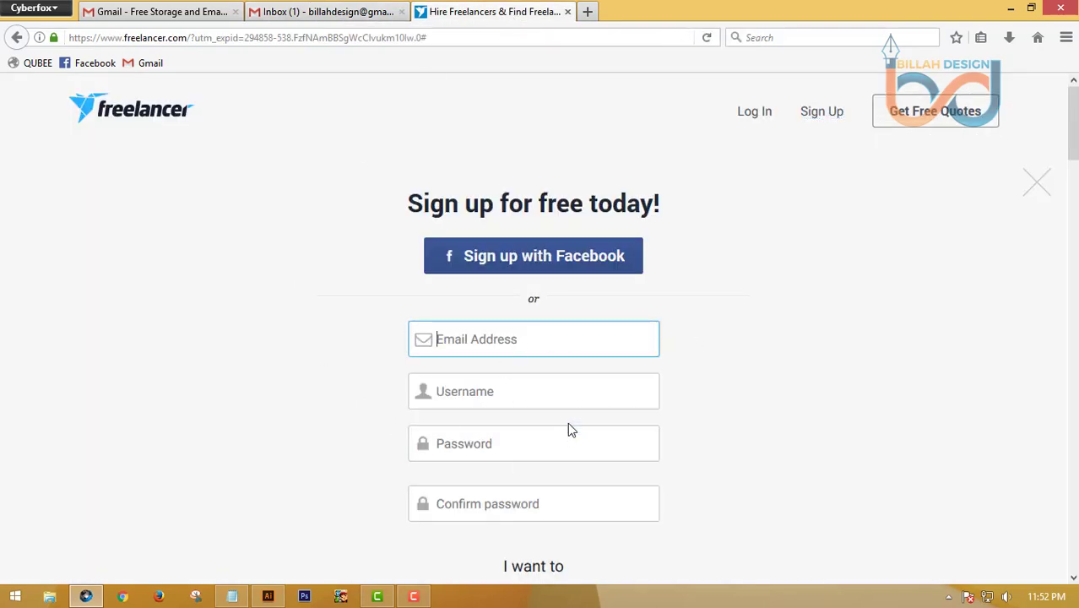
pyautogui.click(513, 389)
pyautogui.hotkey('ctrl', 'v')
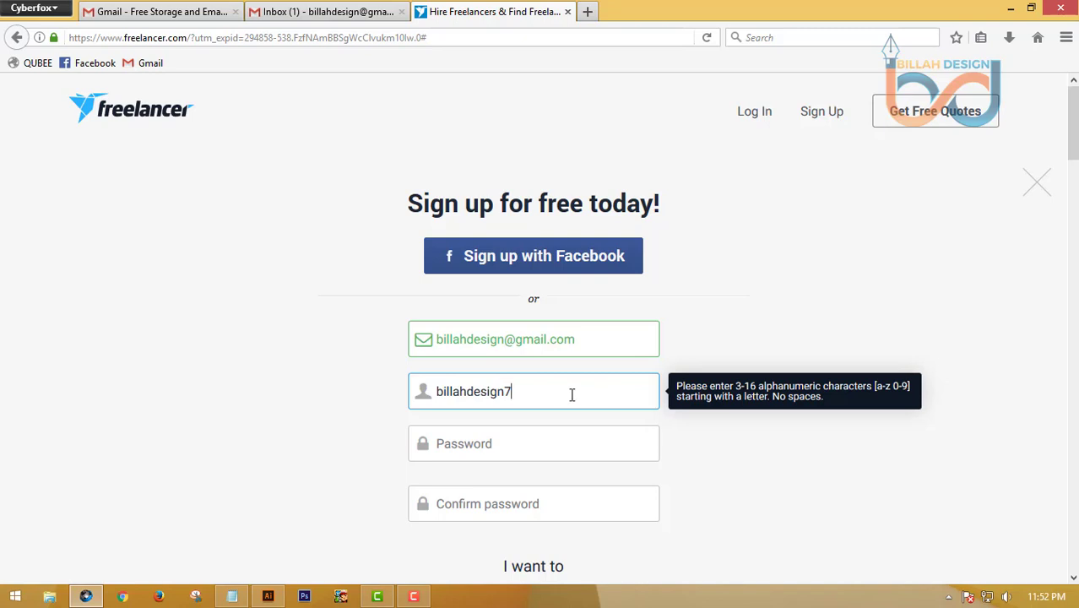
pyautogui.scroll(-2, 550, 385)
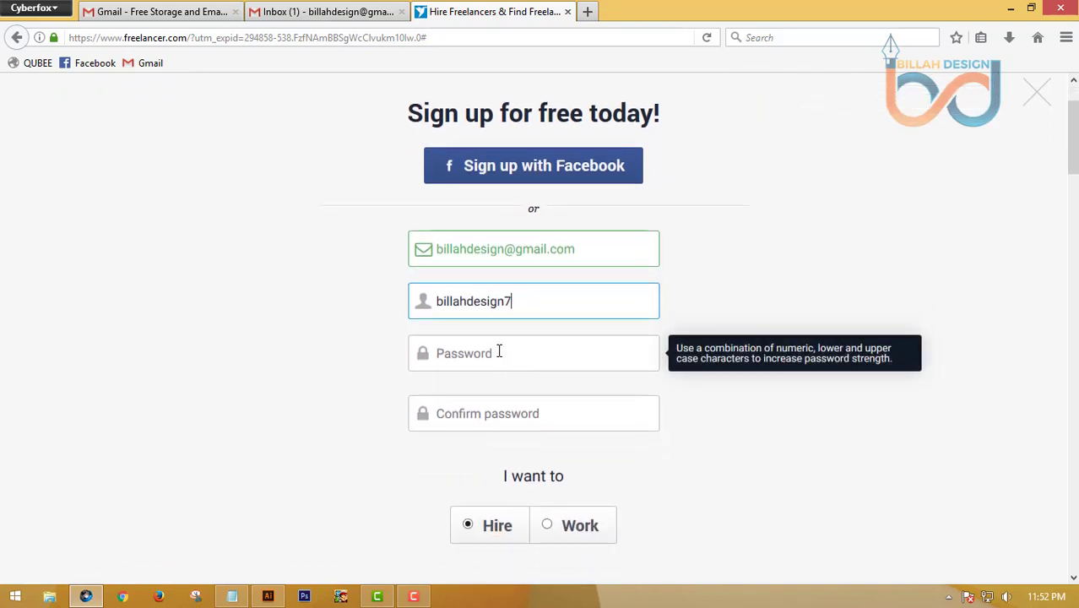
# Enter and confirm the password, then create the Freelancer account as Work
pyautogui.click(504, 352)
pyautogui.write('•••••••')
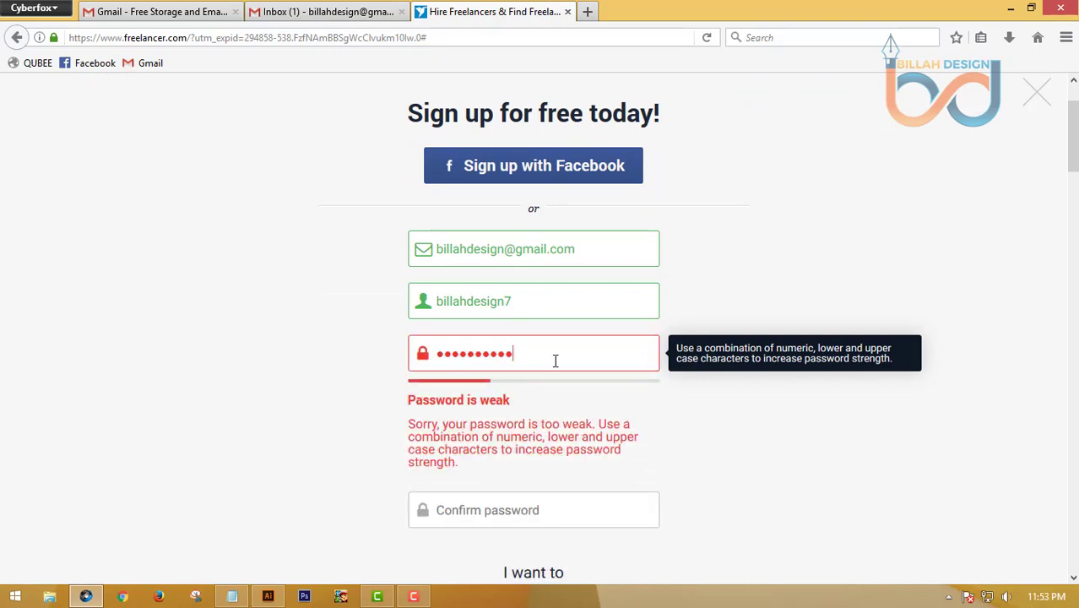
pyautogui.write('••••••')
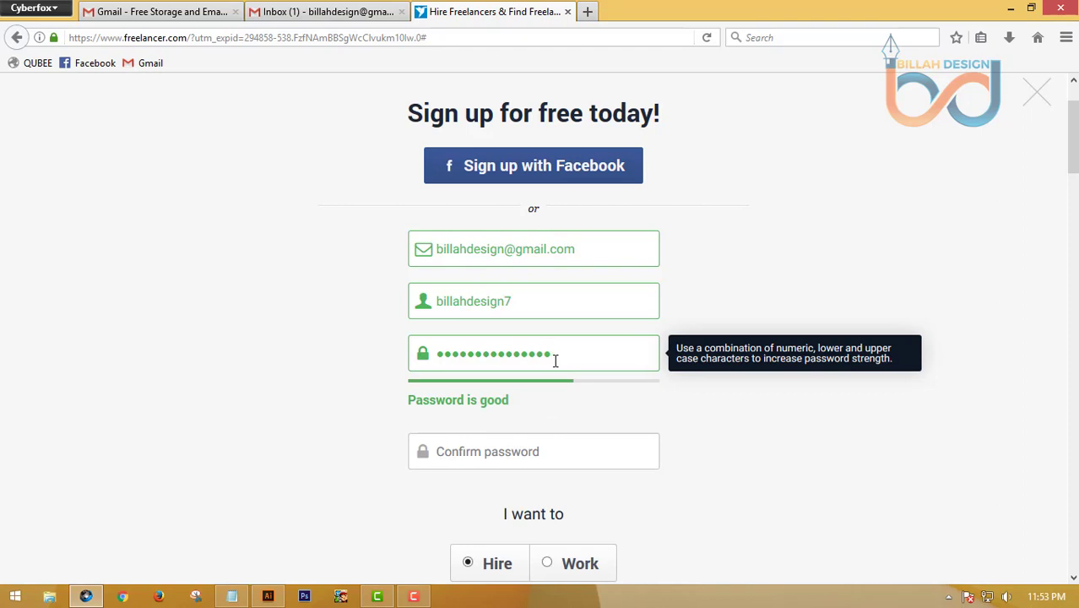
pyautogui.click(494, 457)
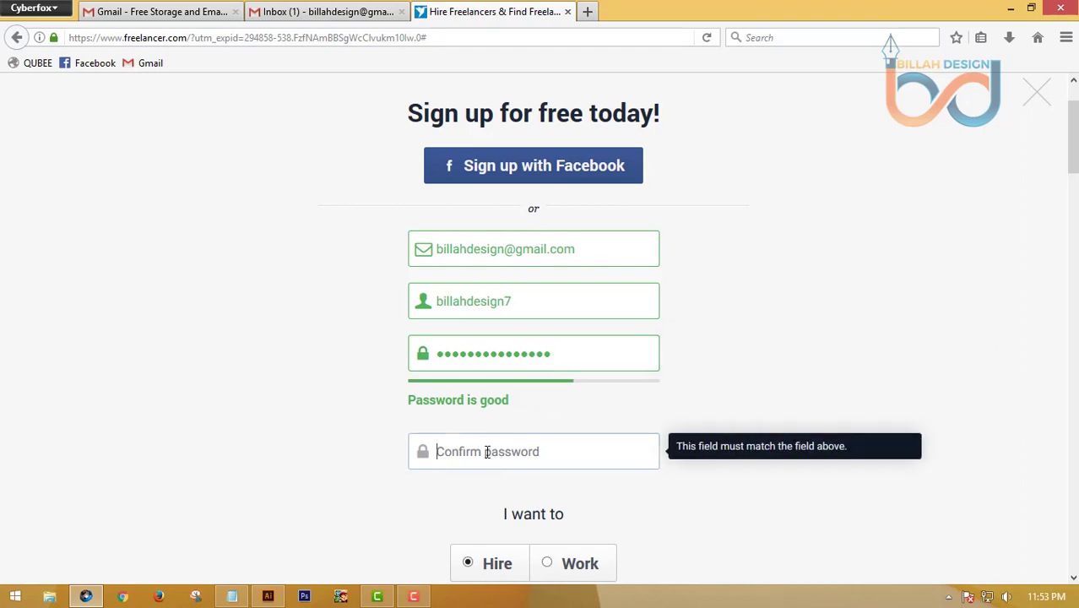
pyautogui.write('•')
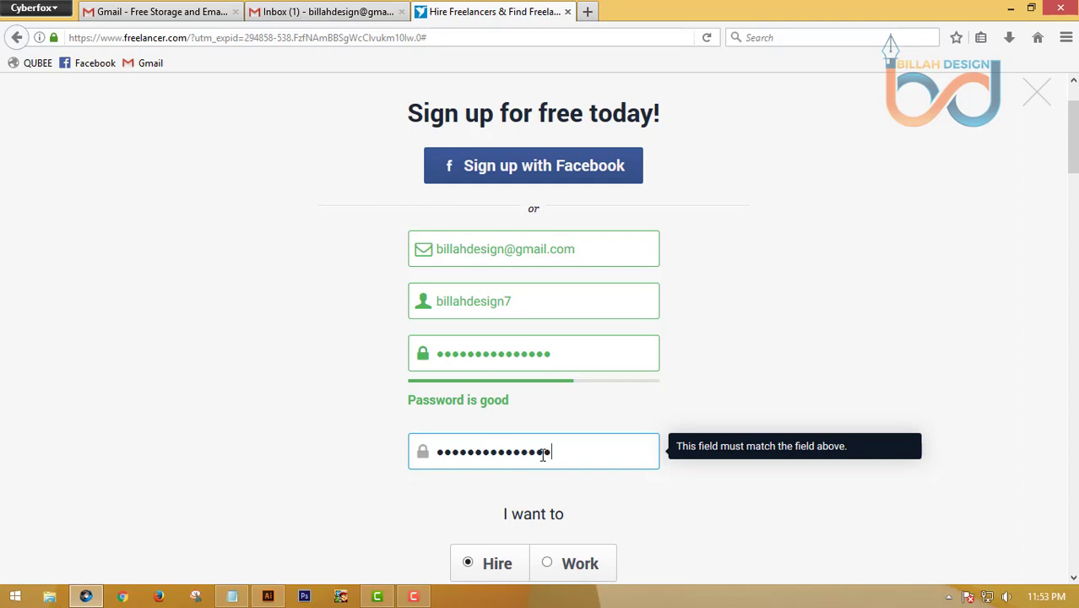
pyautogui.scroll(-5, 550, 451)
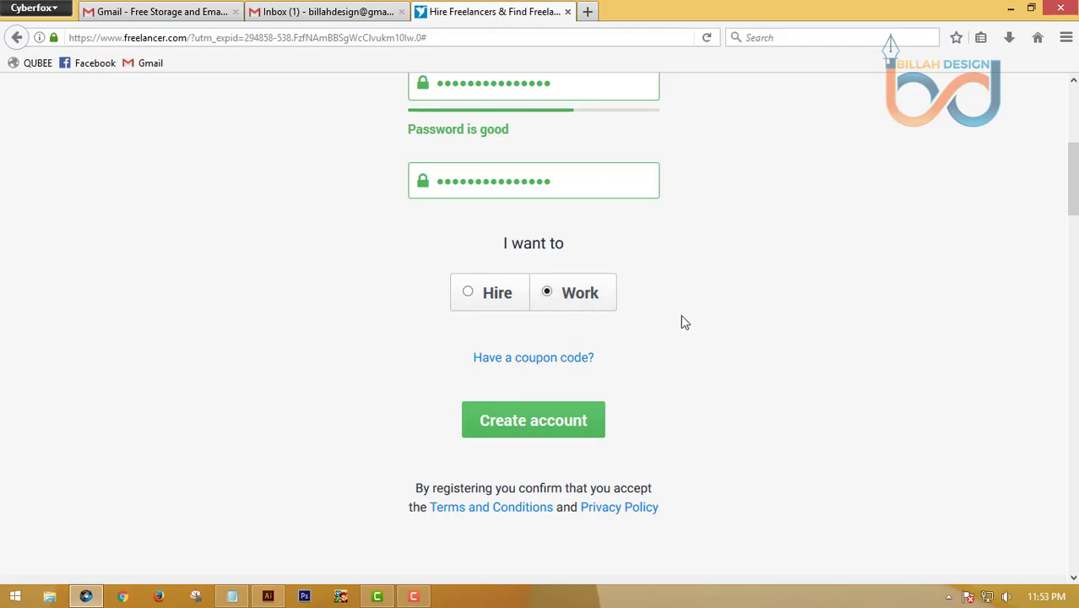
pyautogui.scroll(-5, 291, 317)
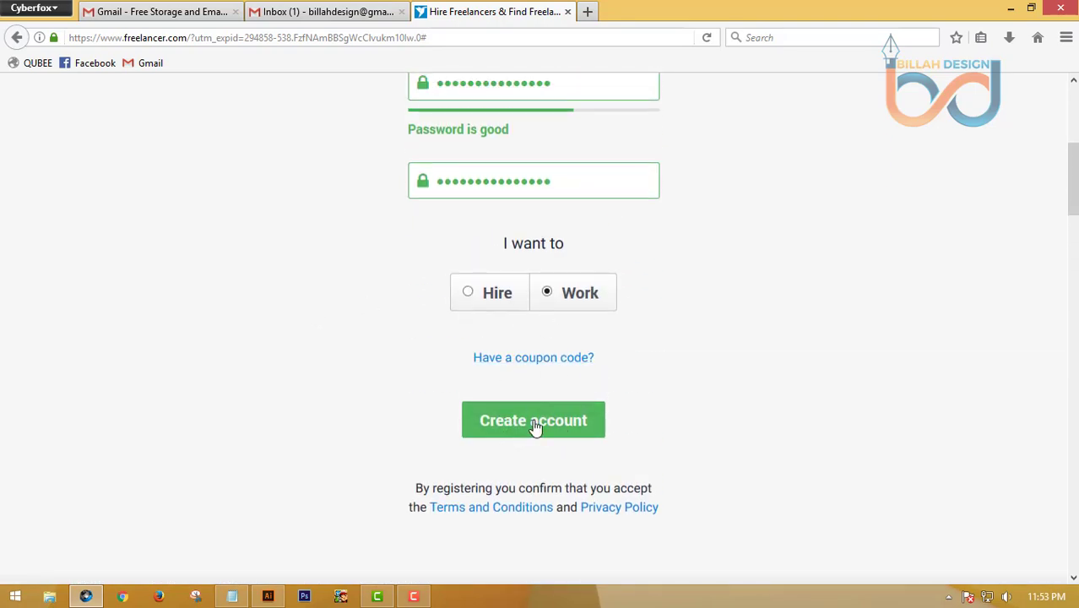
pyautogui.click(536, 423)
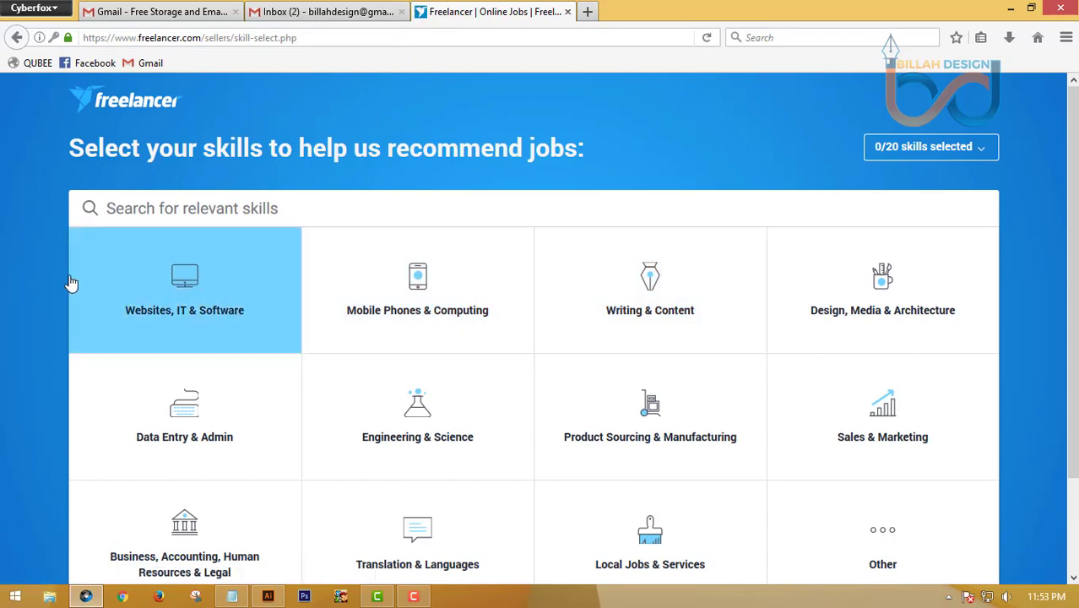
# Select Logo Design, Photoshop and Banner Design under Design, Media & Architecture and continue
pyautogui.scroll(-3, 39, 283)
pyautogui.scroll(3, 39, 287)
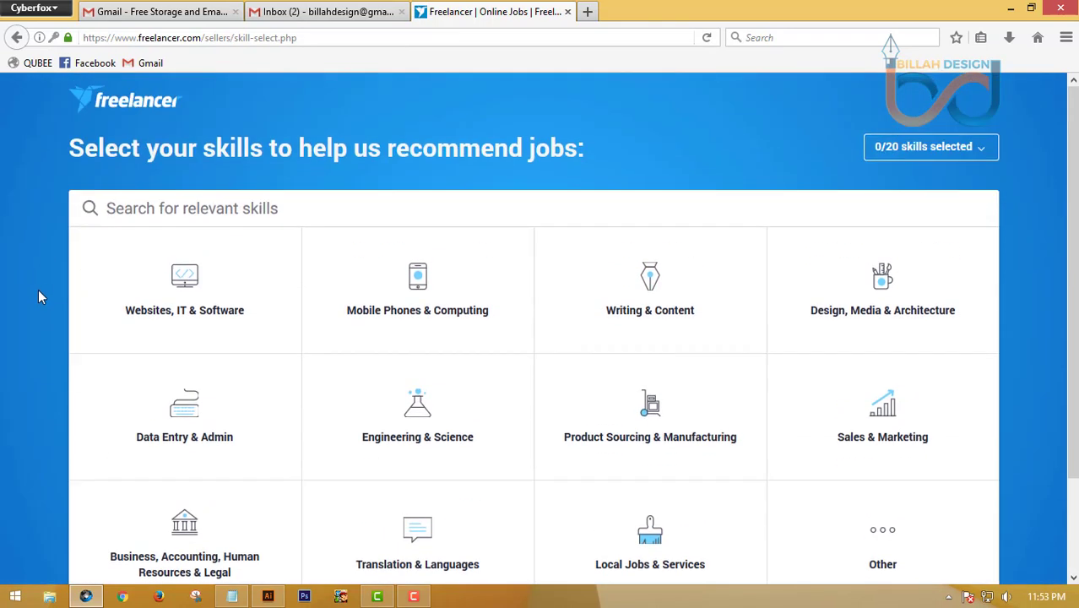
pyautogui.click(896, 304)
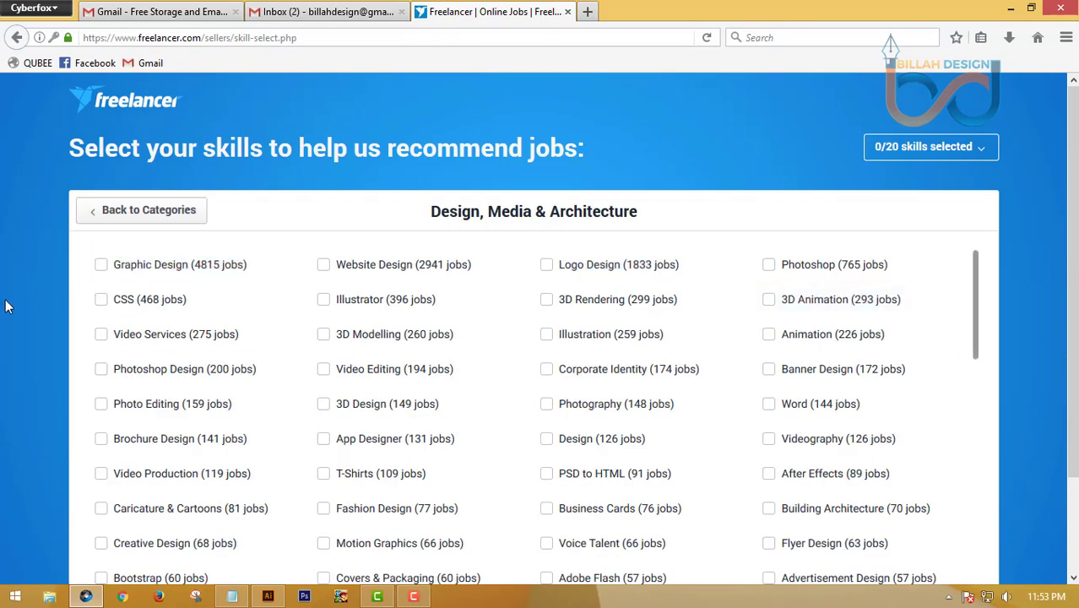
pyautogui.scroll(-2, 6, 304)
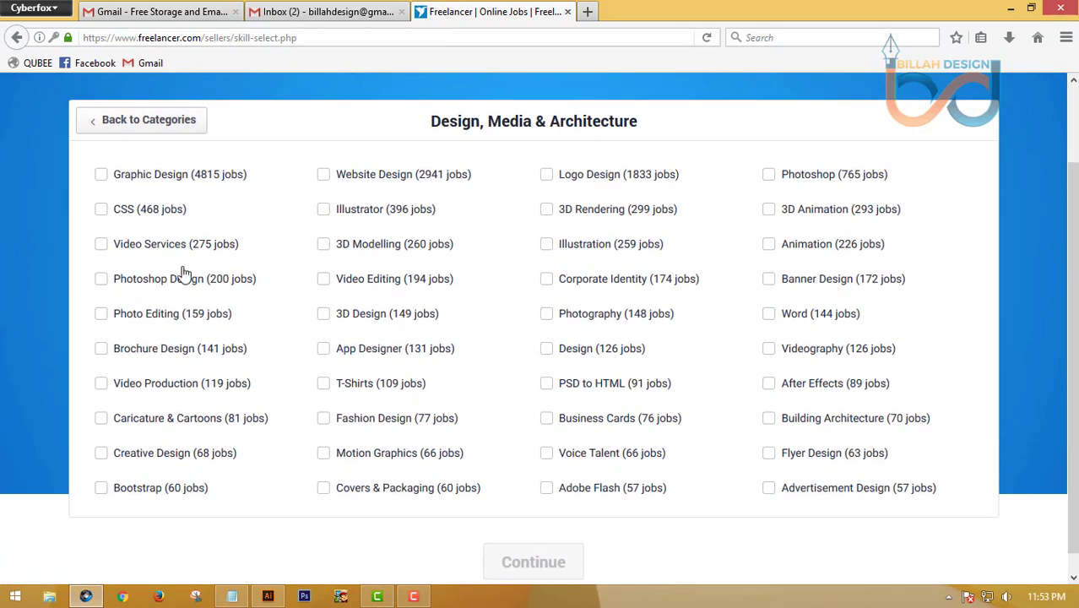
pyautogui.click(574, 174)
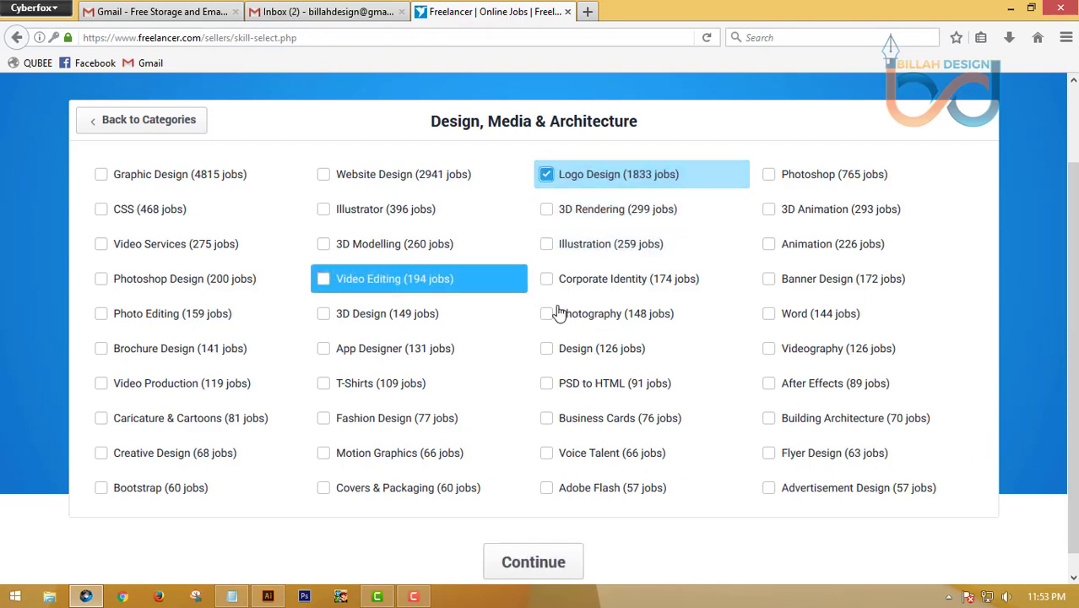
pyautogui.click(806, 184)
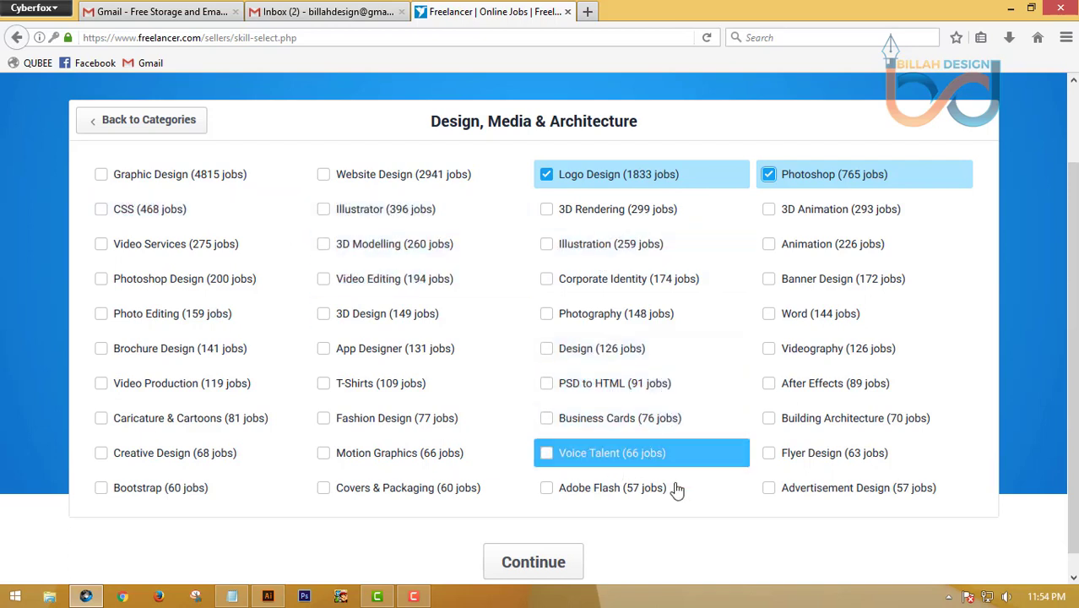
pyautogui.click(821, 286)
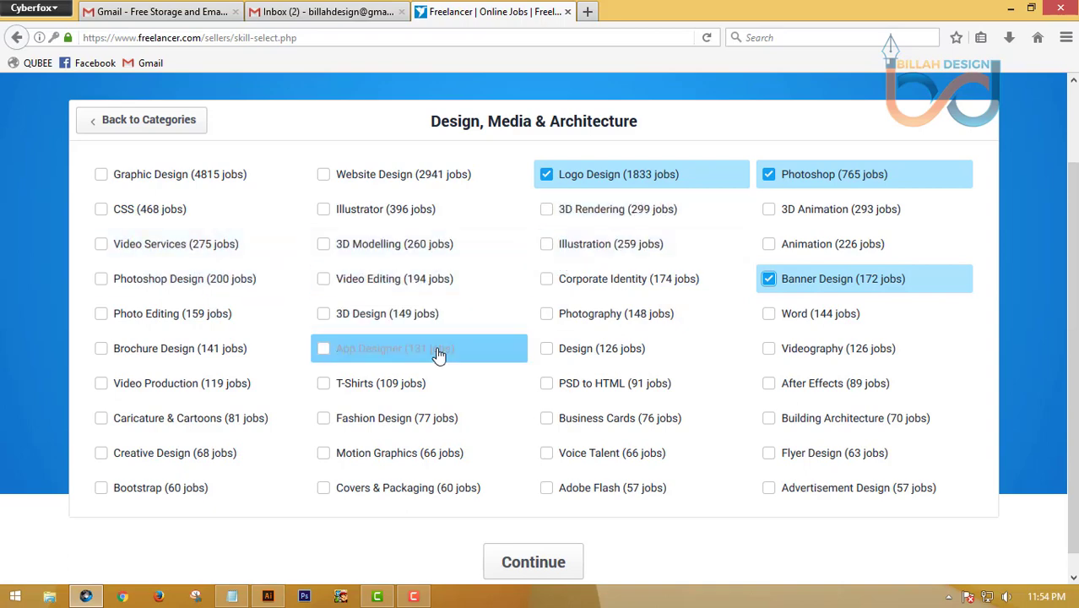
pyautogui.scroll(-3, 437, 355)
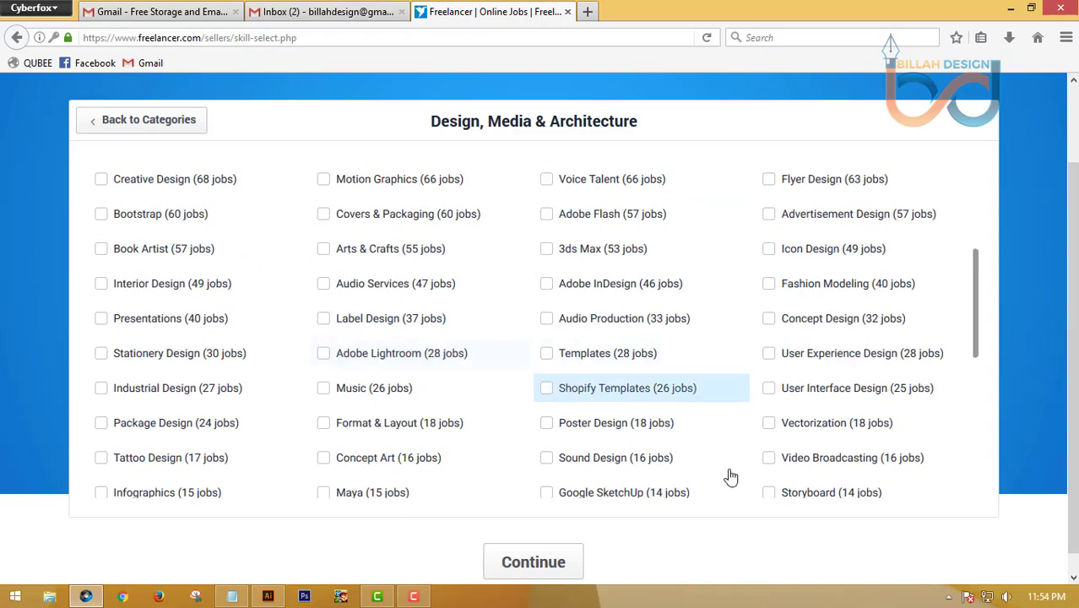
pyautogui.click(541, 565)
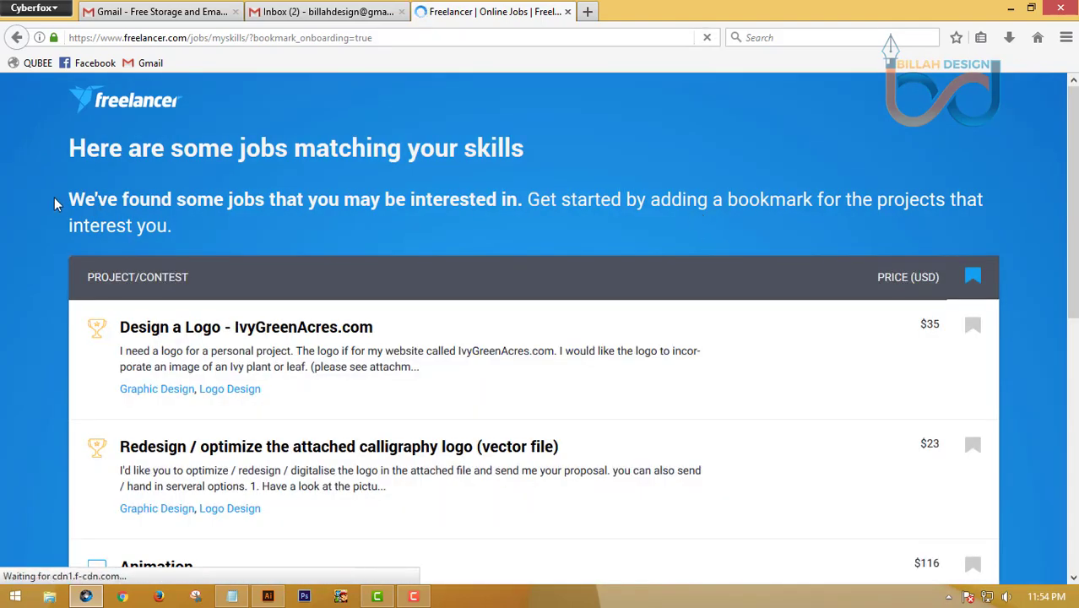
# Continue past the matched-jobs list to the Verify your Payment Method page
pyautogui.scroll(-5, 53, 204)
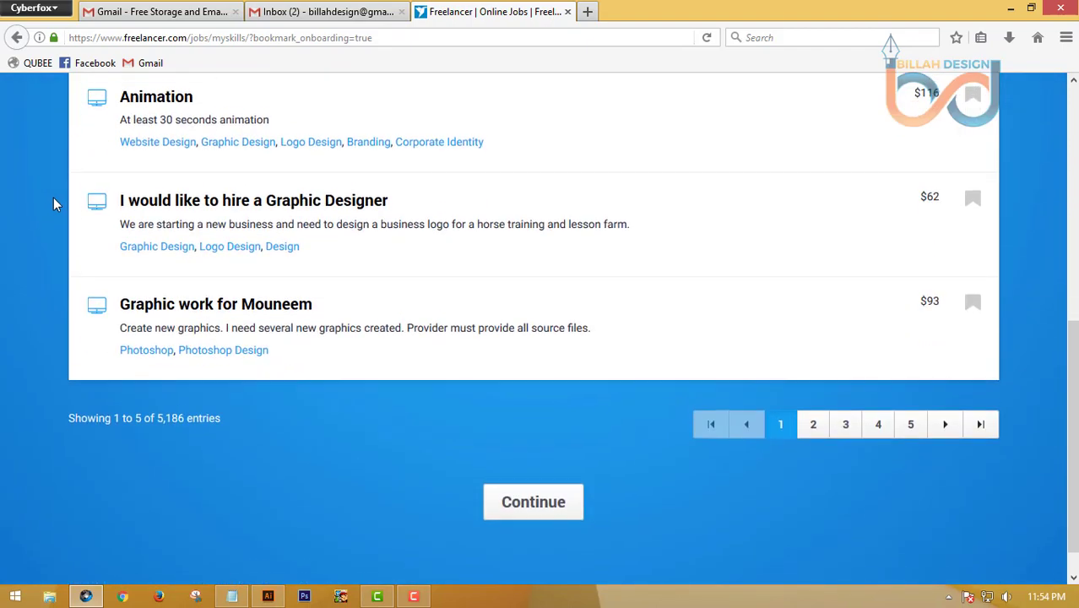
pyautogui.scroll(6, 52, 204)
pyautogui.scroll(-5, 53, 201)
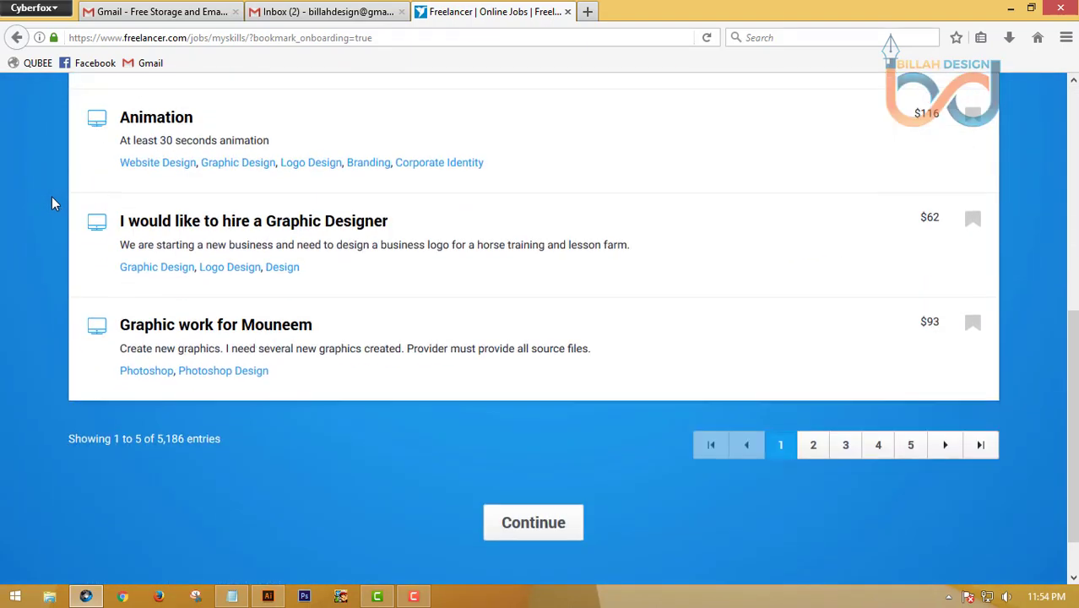
pyautogui.click(551, 475)
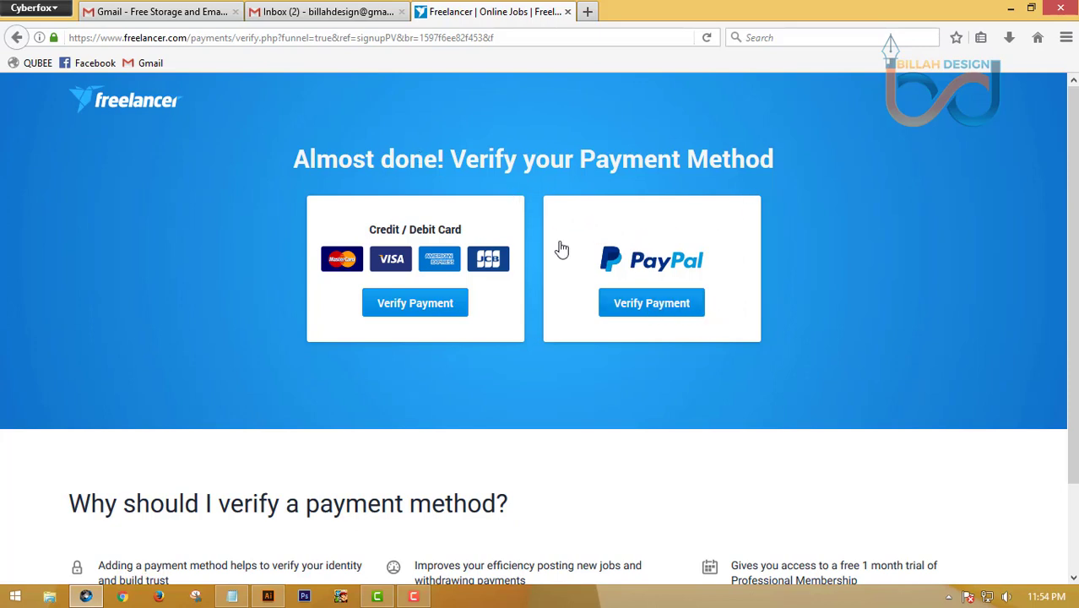
pyautogui.scroll(-1, 253, 245)
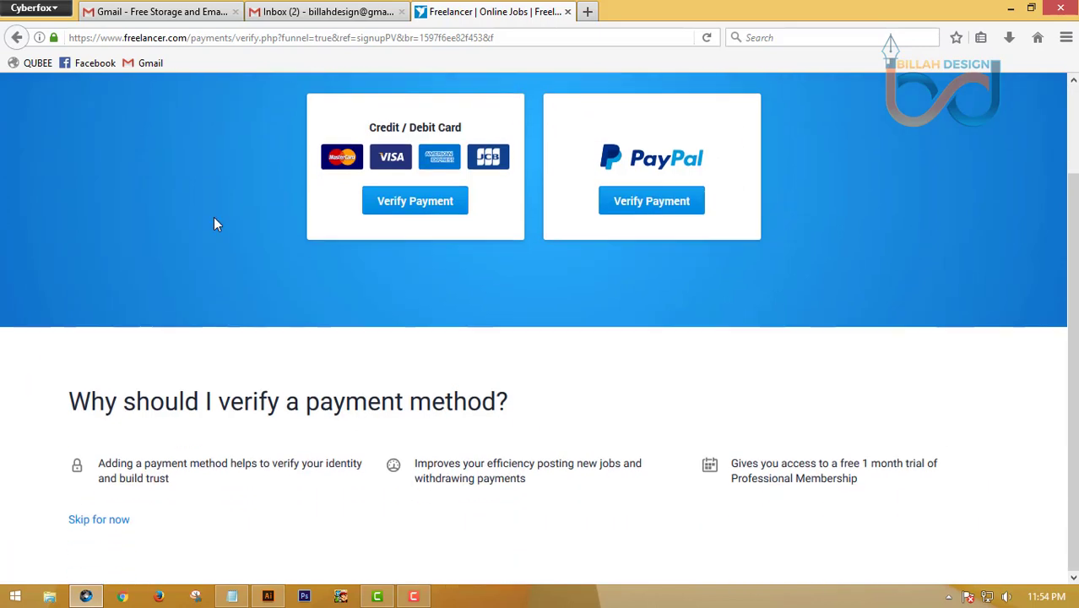
# Skip payment-method verification, then skip the one-month free Professional Membership trial
pyautogui.click(104, 523)
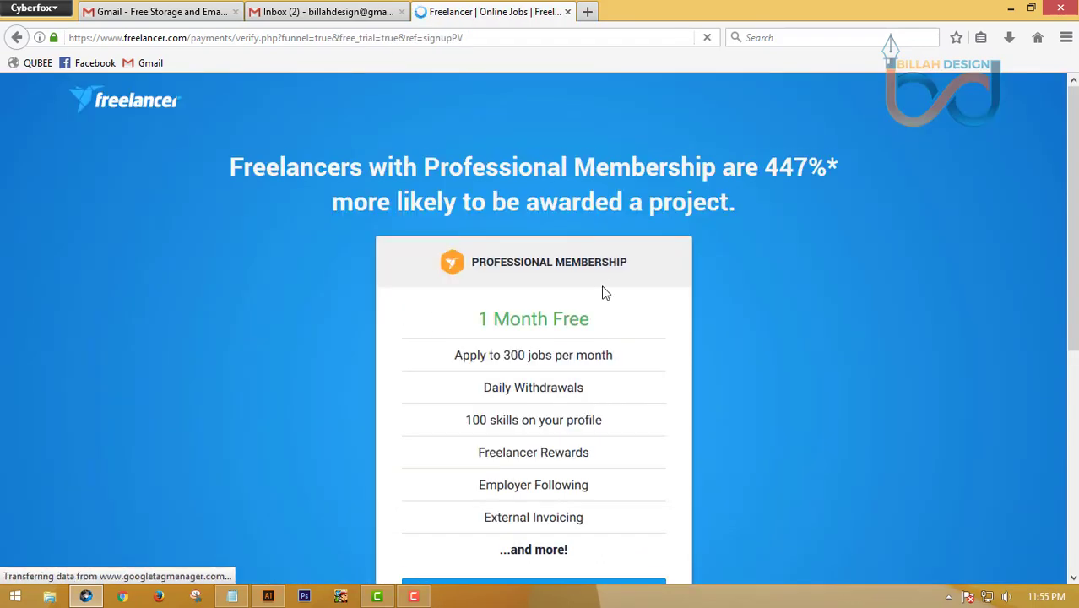
pyautogui.scroll(-4, 456, 246)
pyautogui.scroll(4, 445, 244)
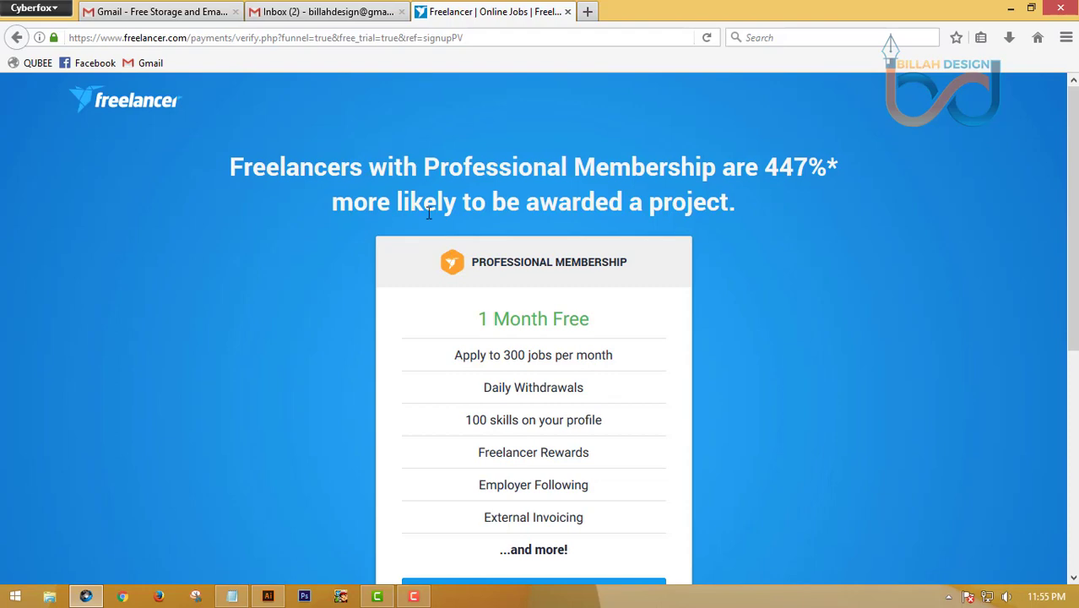
pyautogui.scroll(-3, 354, 267)
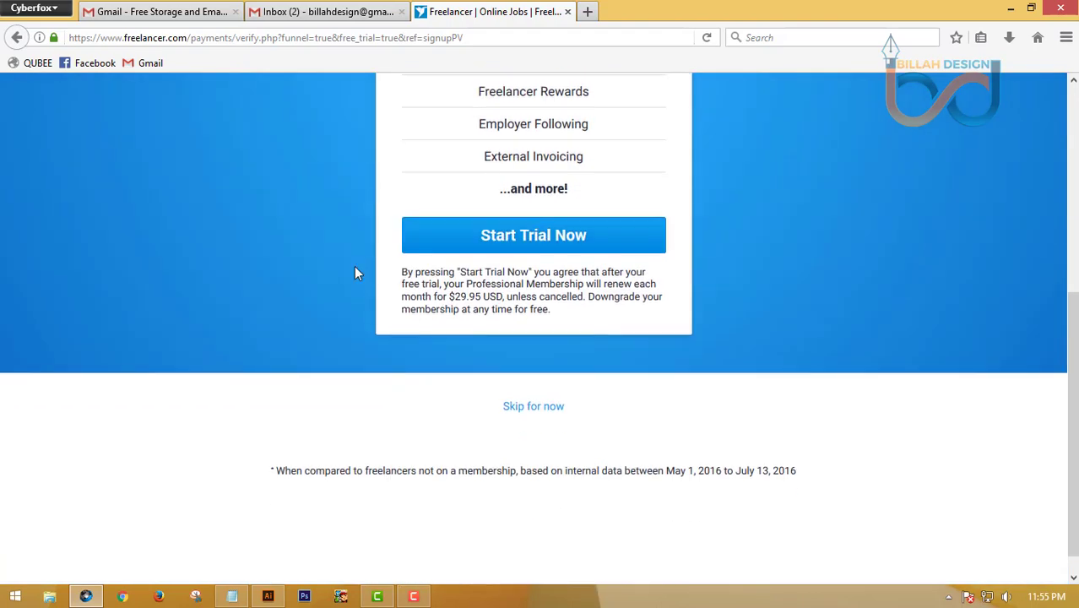
pyautogui.scroll(-1, 328, 264)
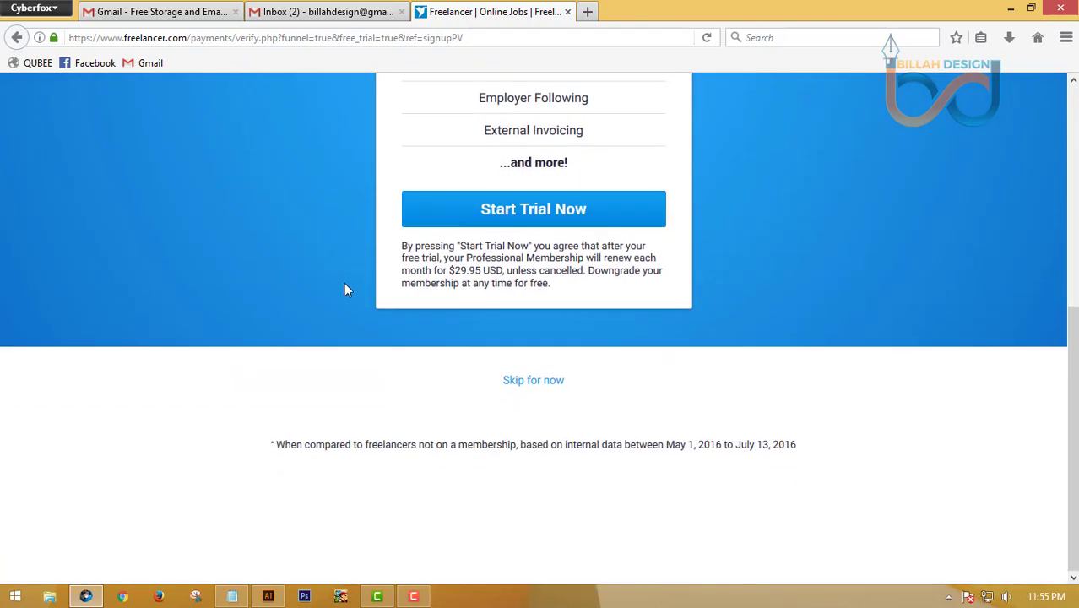
pyautogui.scroll(3, 344, 290)
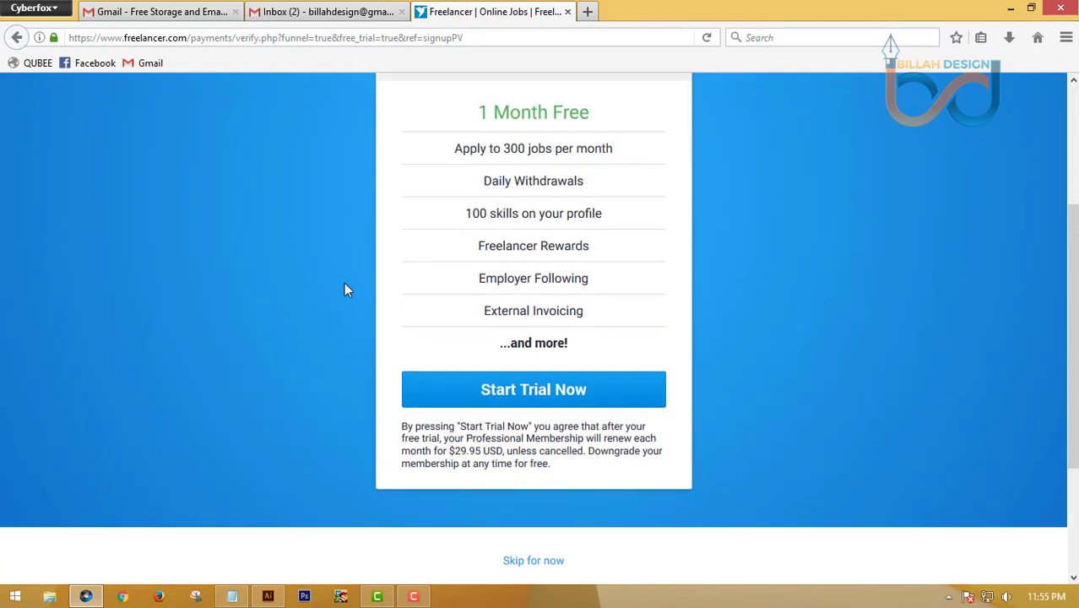
pyautogui.scroll(-2, 343, 289)
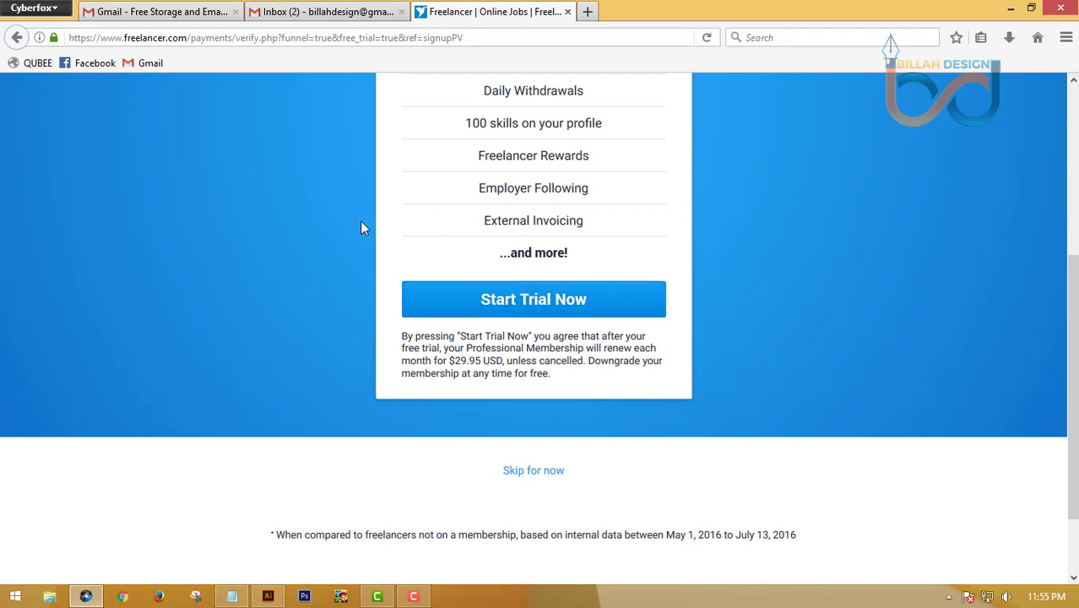
pyautogui.scroll(-2, 360, 222)
pyautogui.scroll(5, 359, 221)
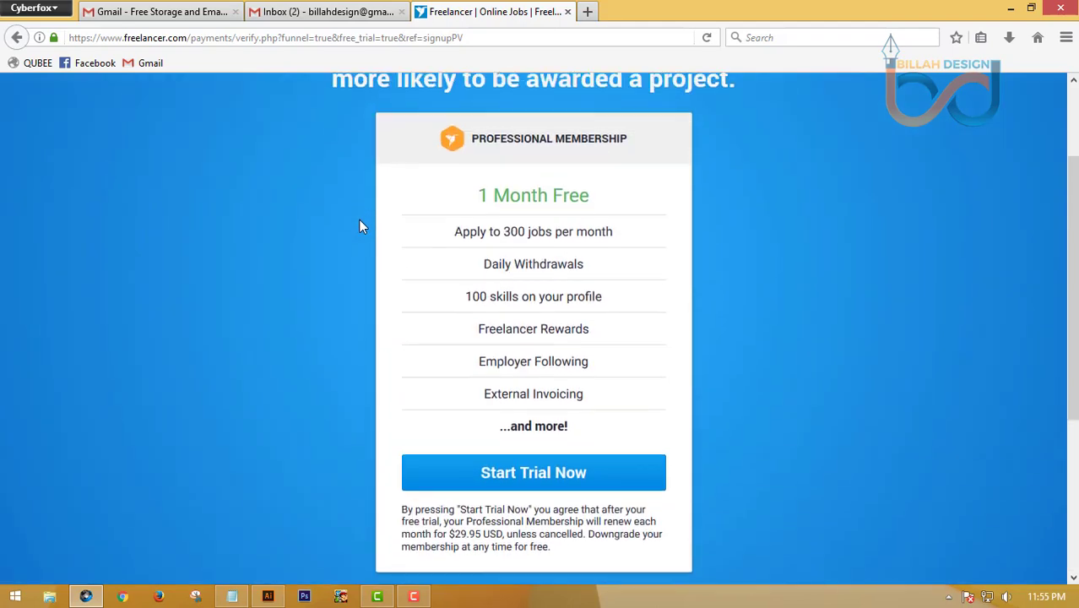
pyautogui.scroll(-1, 358, 226)
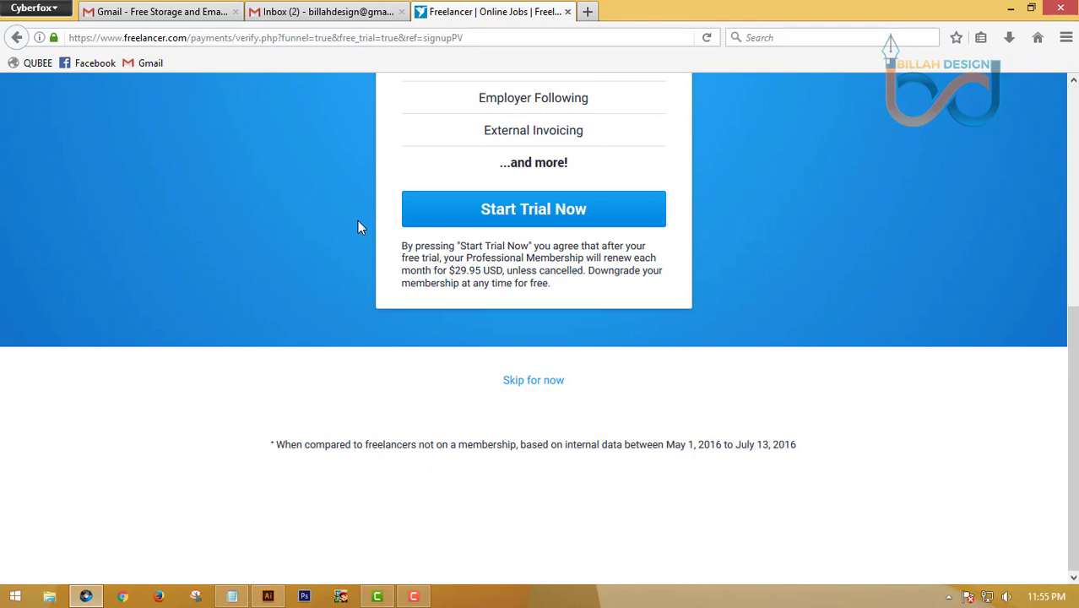
pyautogui.click(541, 382)
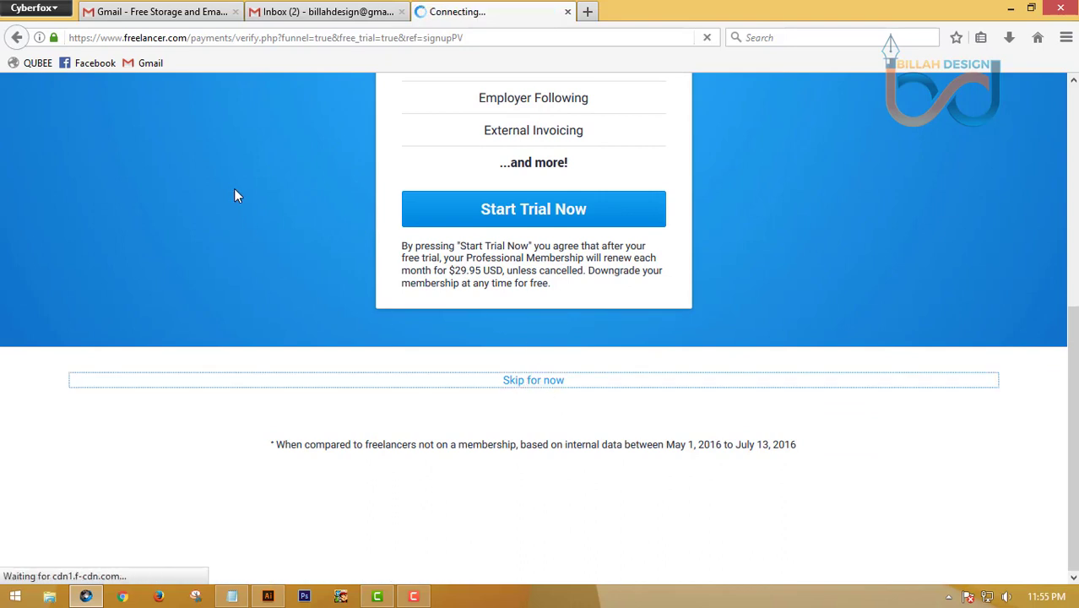
# Let the Jobs Matching My Skills dashboard load, then switch to the Gmail Inbox tab
pyautogui.scroll(-8, 71, 281)
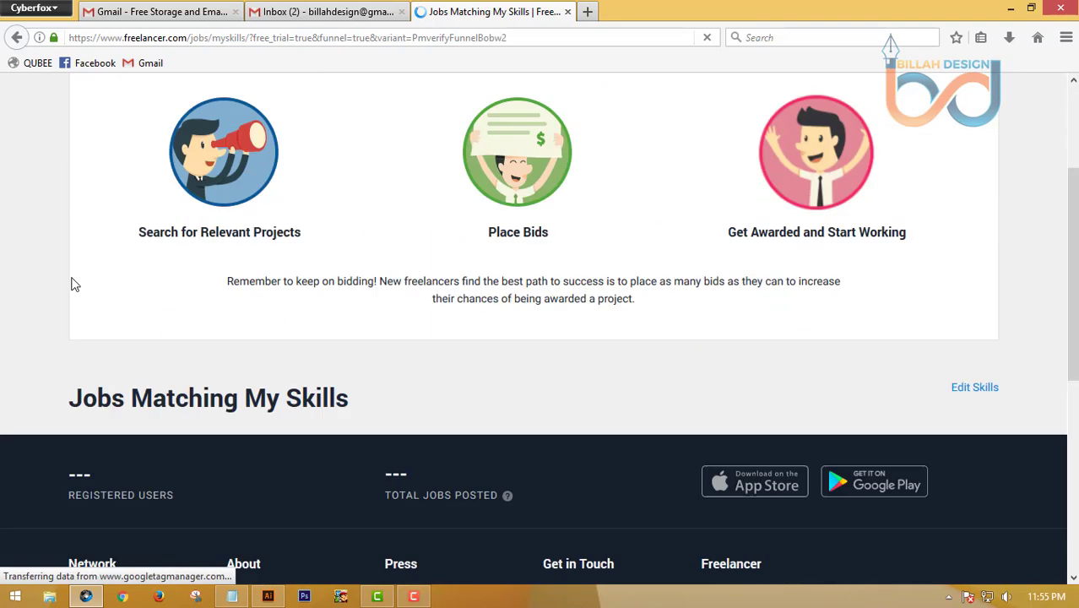
pyautogui.scroll(10, 72, 284)
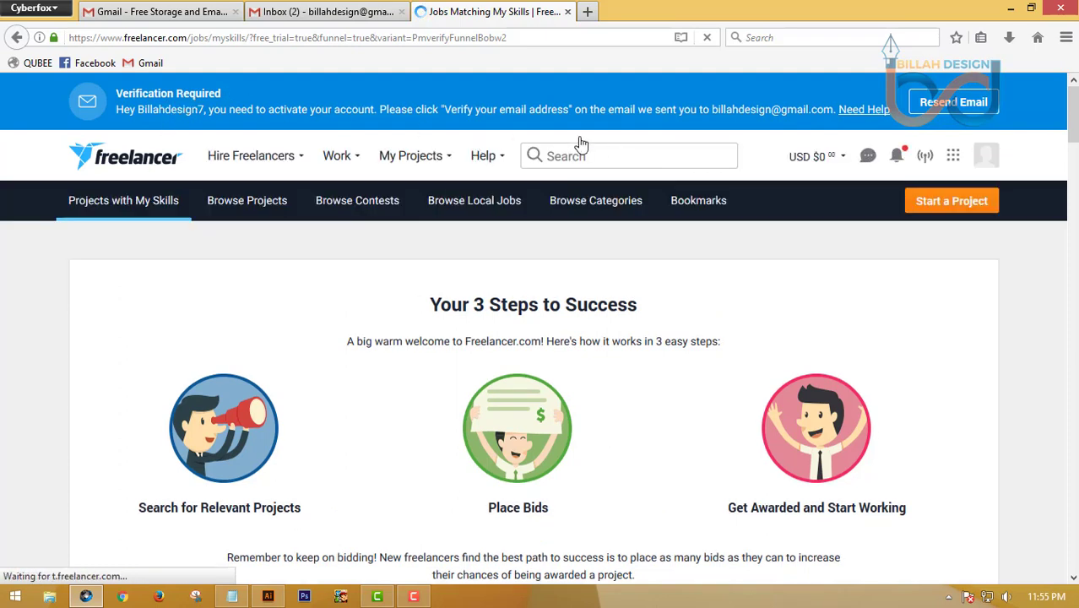
pyautogui.click(337, 11)
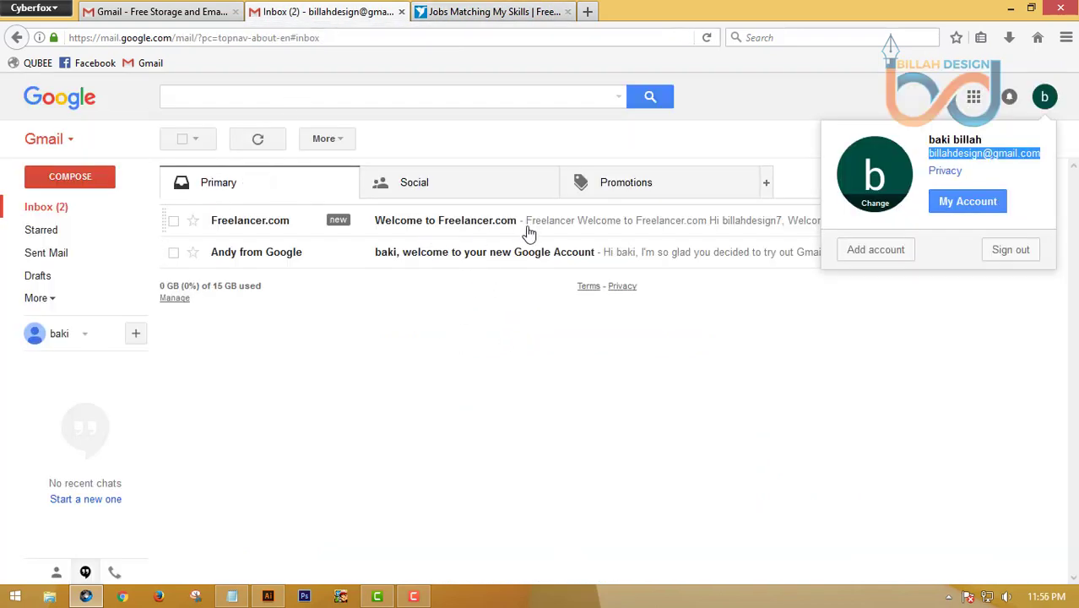
# Open the Welcome to Freelancer.com email and follow its Verify Your Email link
pyautogui.click(478, 225)
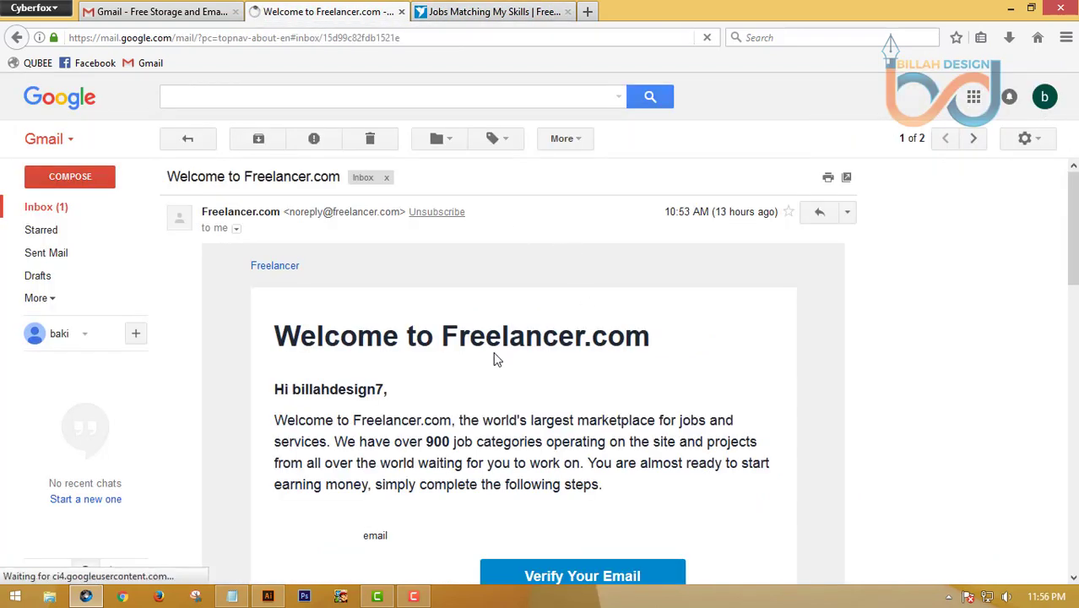
pyautogui.scroll(-5, 497, 358)
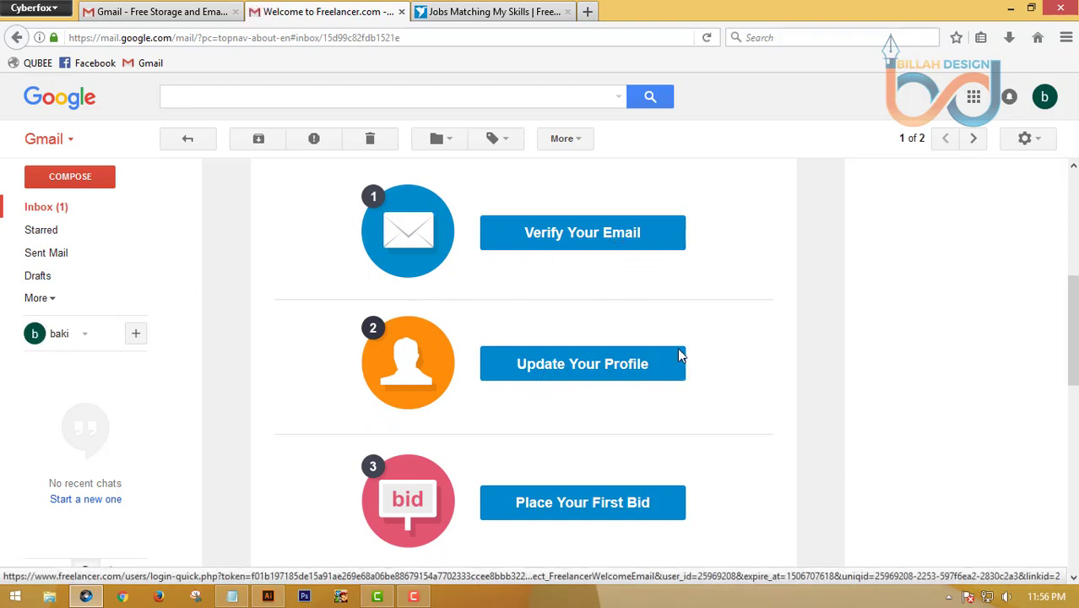
pyautogui.scroll(3, 680, 355)
pyautogui.scroll(-3, 579, 277)
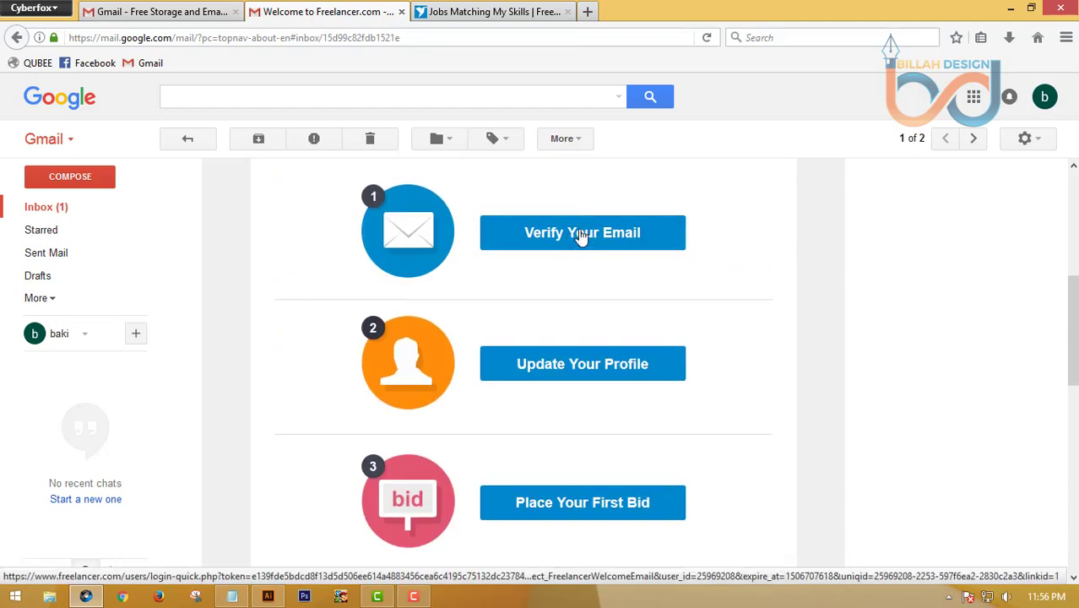
pyautogui.click(581, 237)
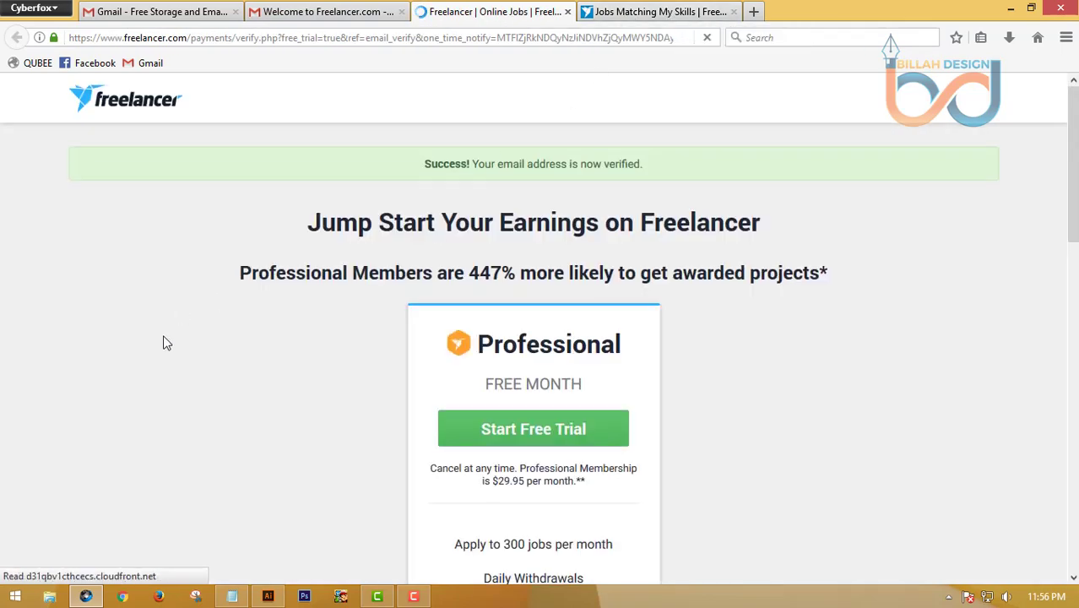
# On the email-verified page, continue without the benefits of Professional Membership
pyautogui.scroll(-5, 166, 343)
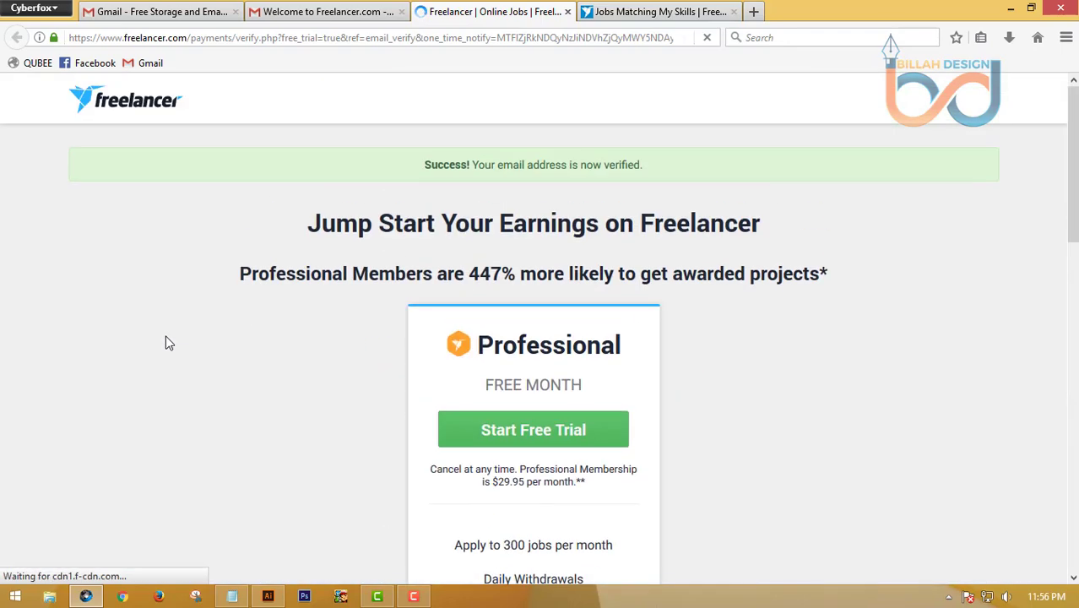
pyautogui.scroll(-7, 166, 342)
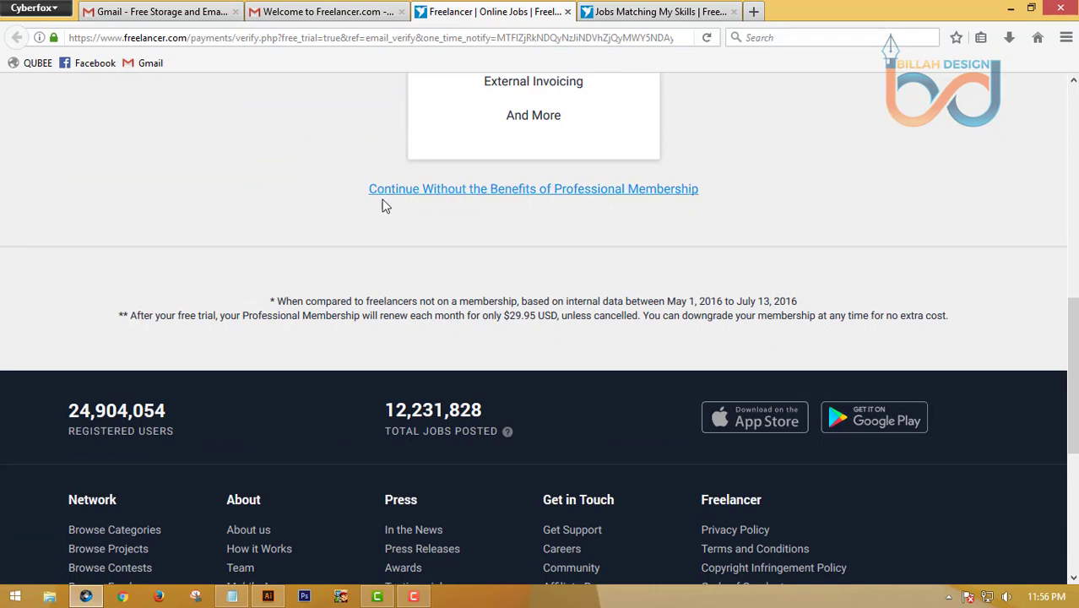
pyautogui.click(590, 191)
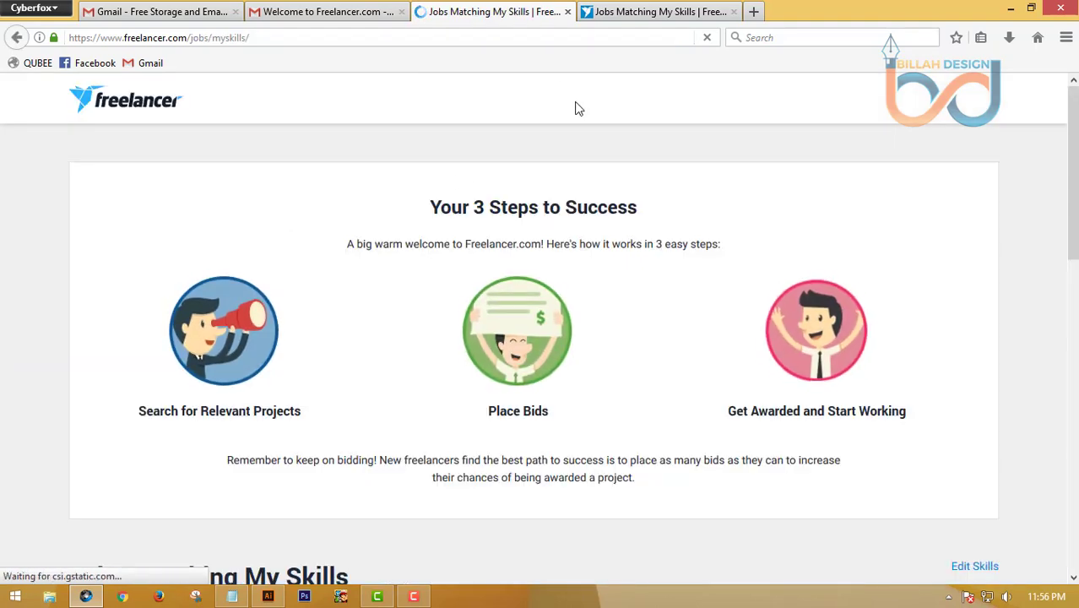
# Compare the two Jobs Matching tabs, then close both to return to the Gmail welcome email
pyautogui.click(650, 12)
pyautogui.click(507, 11)
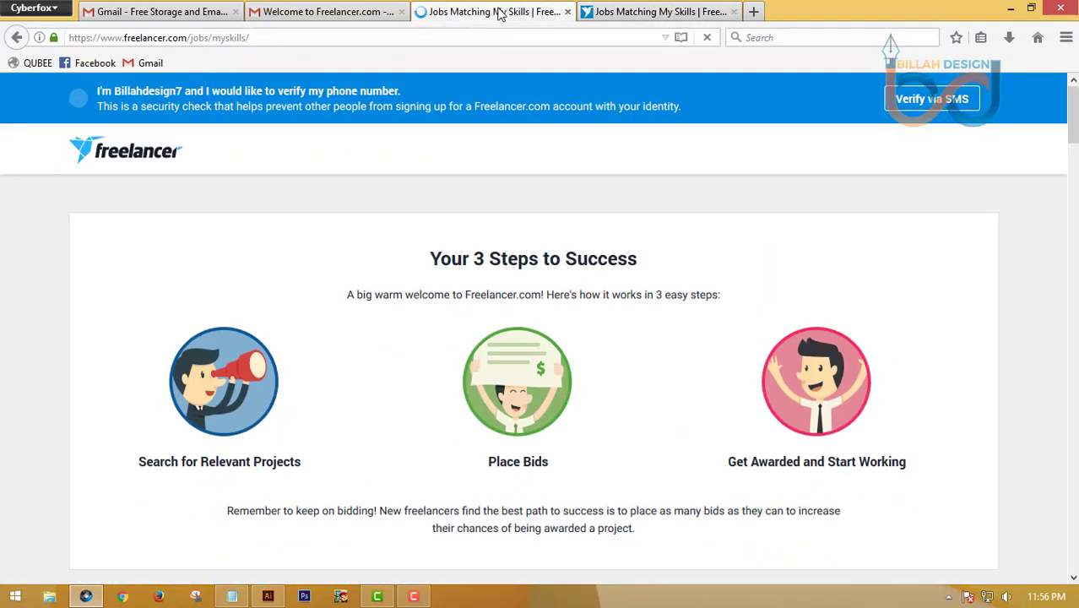
pyautogui.click(652, 13)
pyautogui.click(507, 11)
pyautogui.click(650, 12)
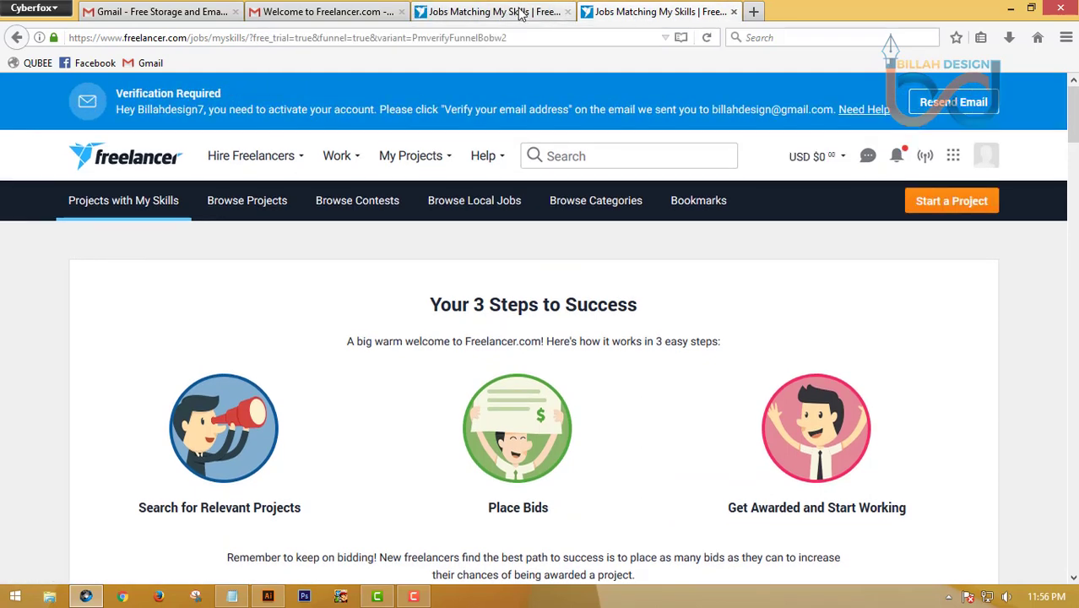
pyautogui.click(524, 12)
pyautogui.click(569, 12)
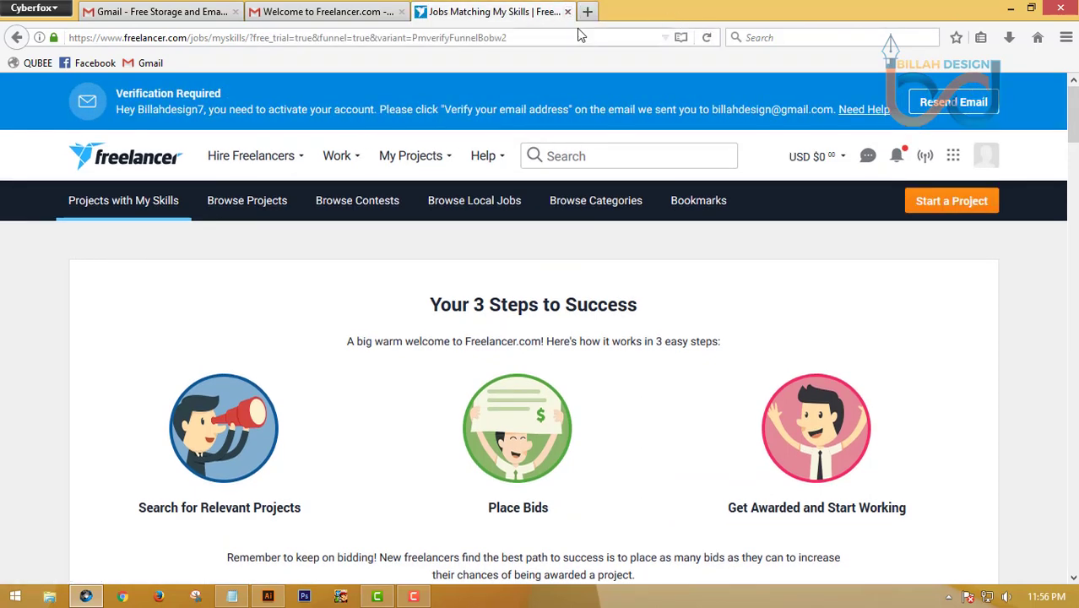
pyautogui.click(568, 12)
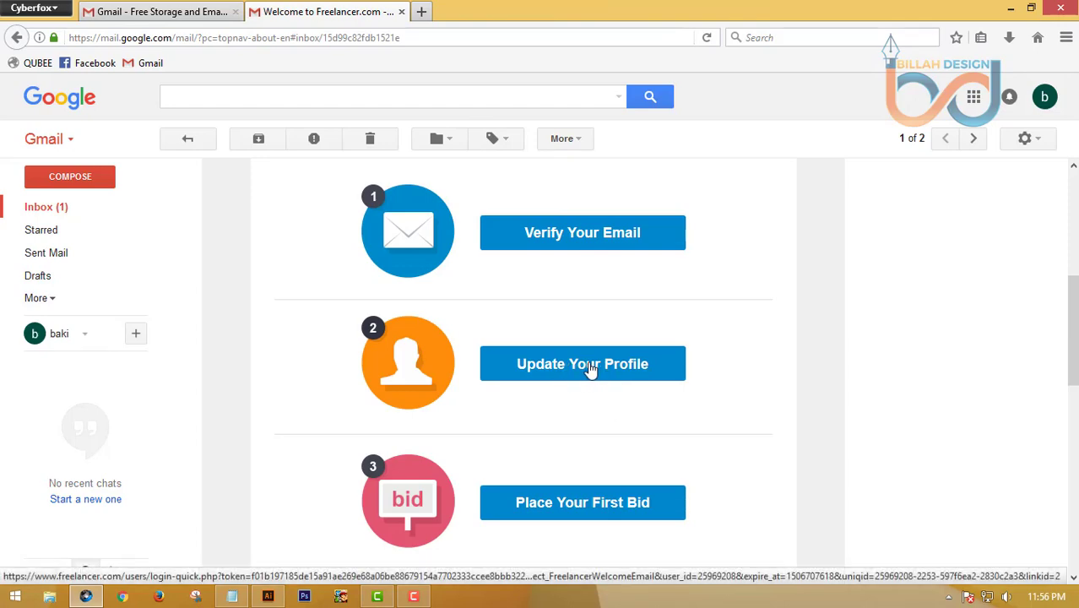
# Follow the welcome email's Update Your Profile link and look over the new profile page
pyautogui.click(590, 369)
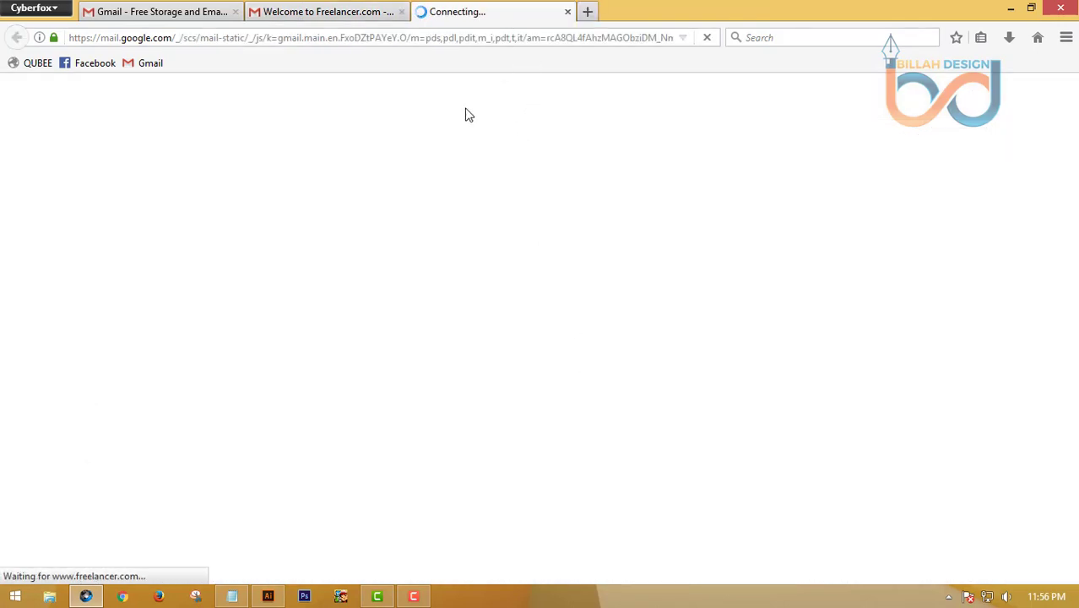
pyautogui.scroll(-2, 390, 305)
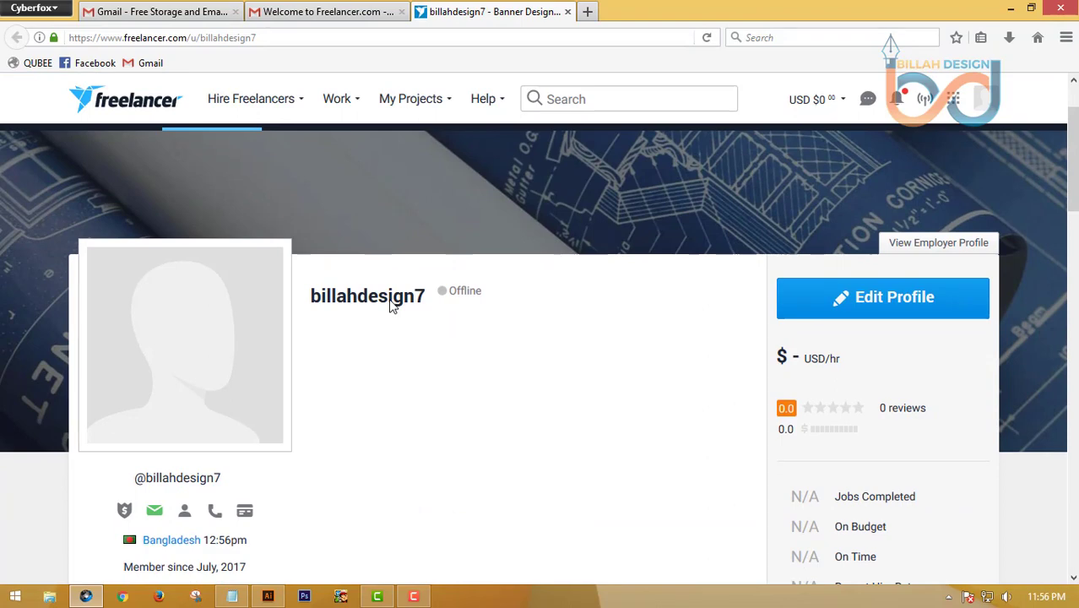
pyautogui.scroll(-3, 347, 257)
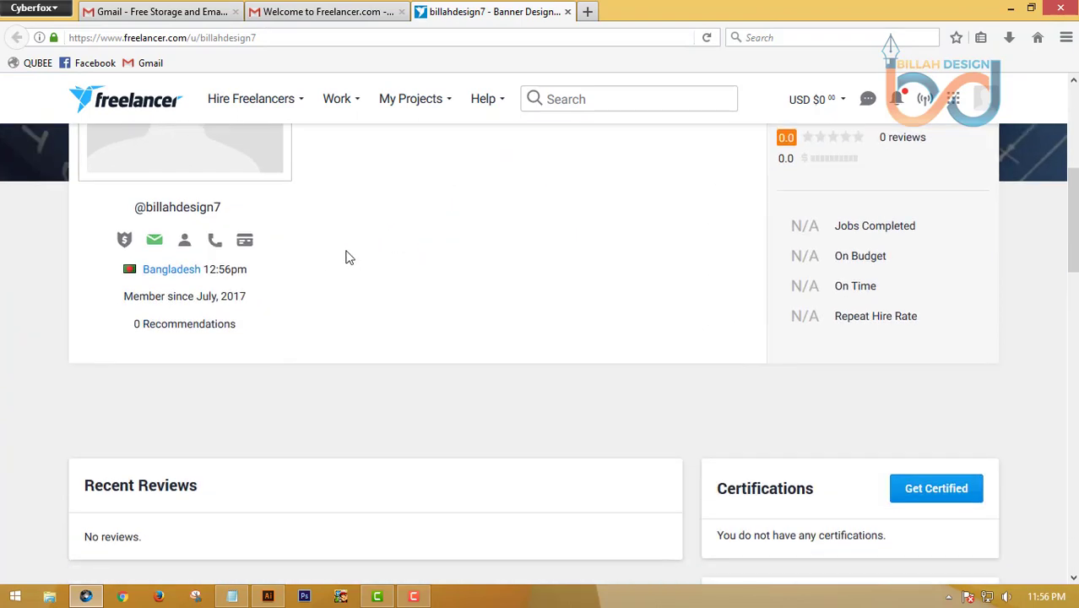
pyautogui.scroll(5, 332, 319)
pyautogui.scroll(-2, 333, 316)
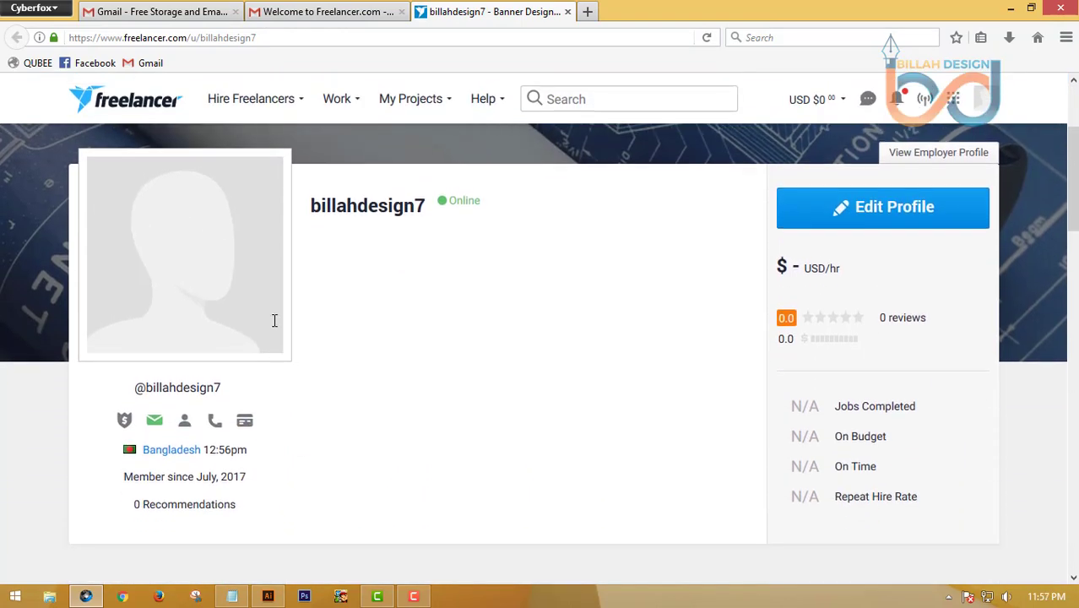
pyautogui.scroll(2, 479, 338)
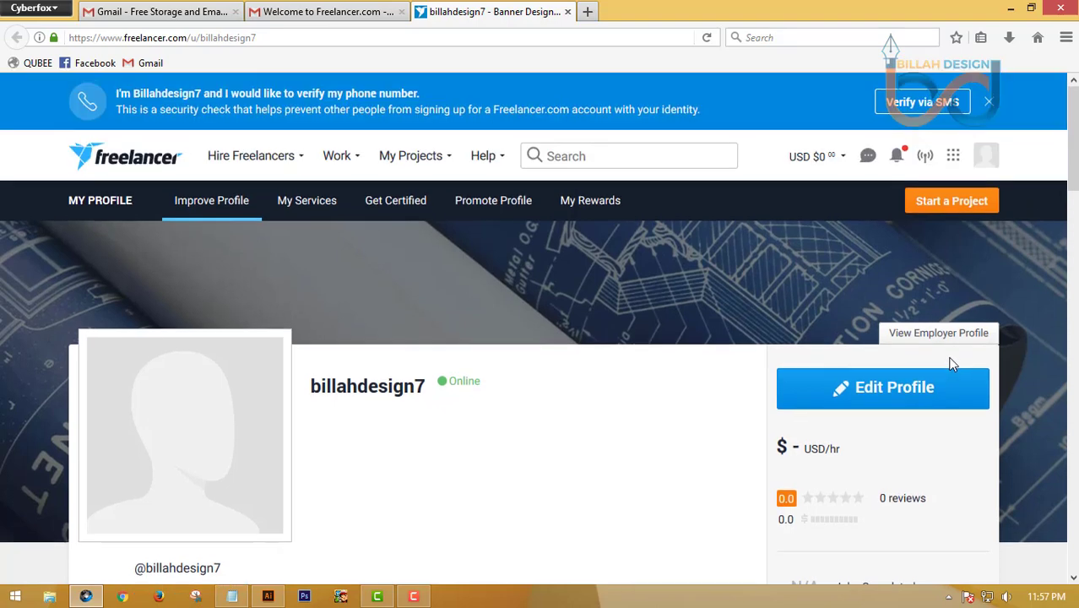
# Enter profile edit mode and open the empty Professional Headline editor
pyautogui.click(893, 390)
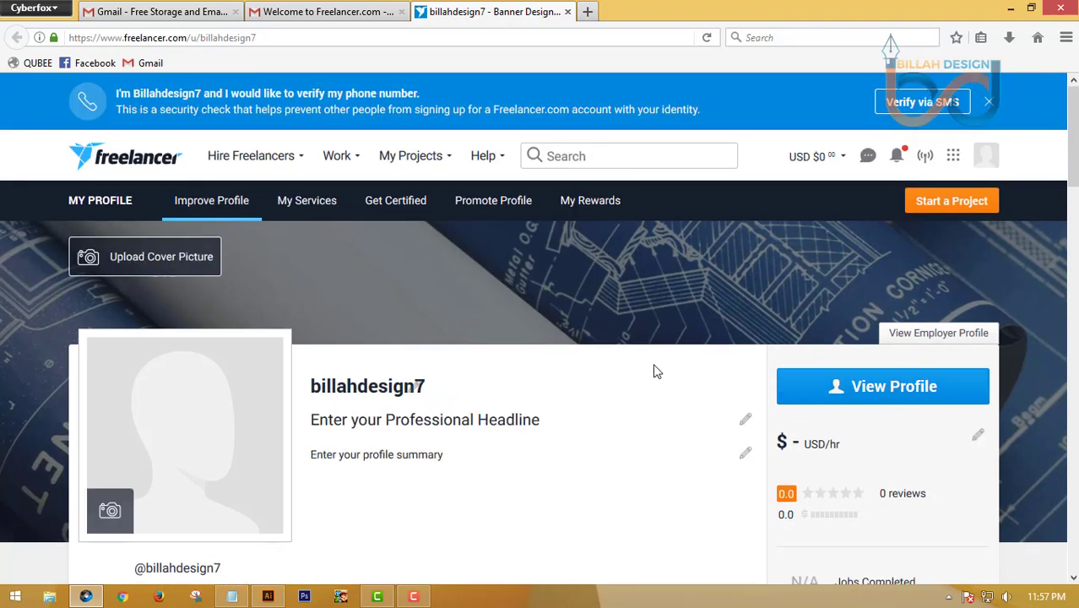
pyautogui.scroll(-1, 653, 368)
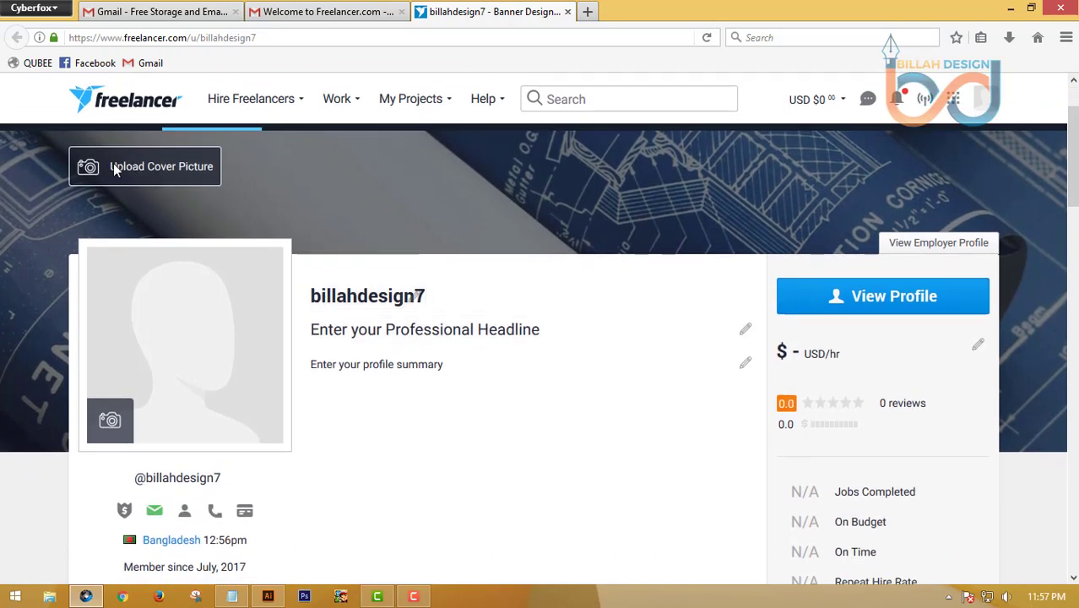
pyautogui.moveTo(125, 422)
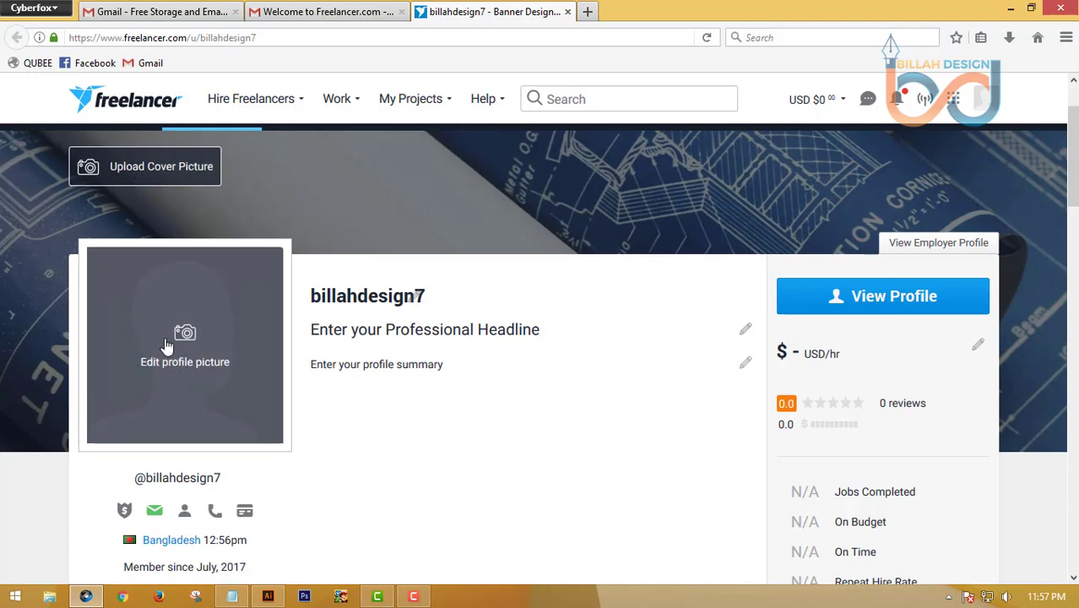
pyautogui.scroll(-2, 641, 373)
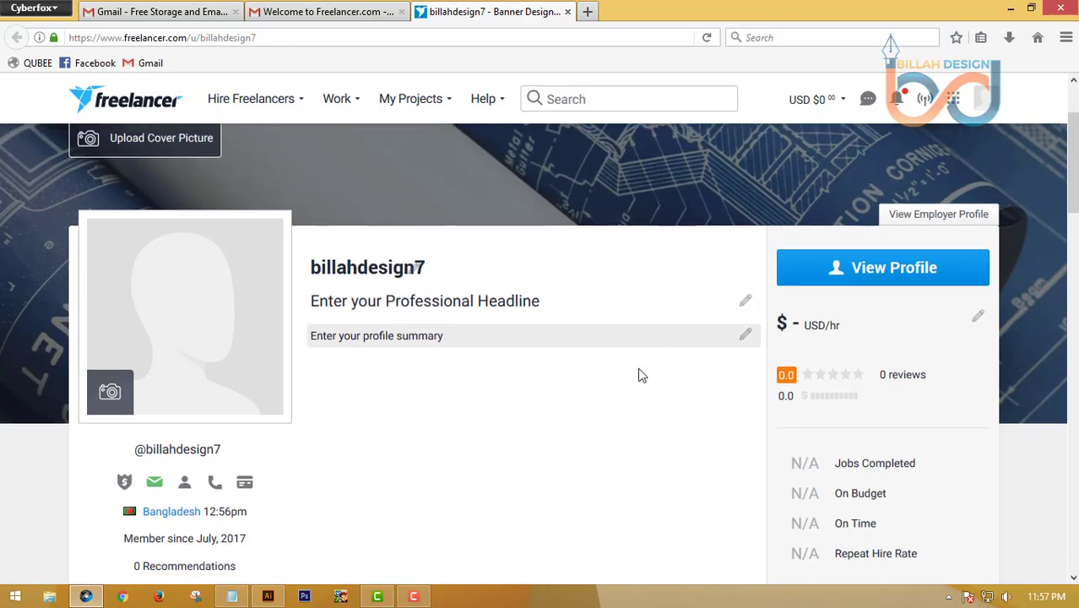
pyautogui.click(646, 245)
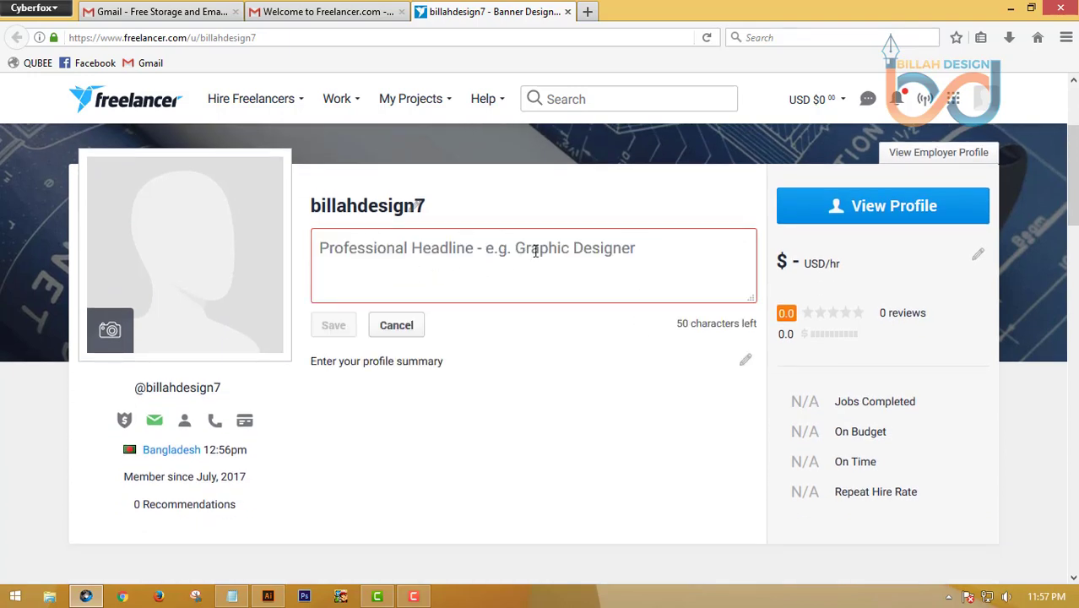
# Copy the line 'creative logo designer.' from the Notepad notes
pyautogui.click(232, 597)
pyautogui.doubleClick(297, 195)
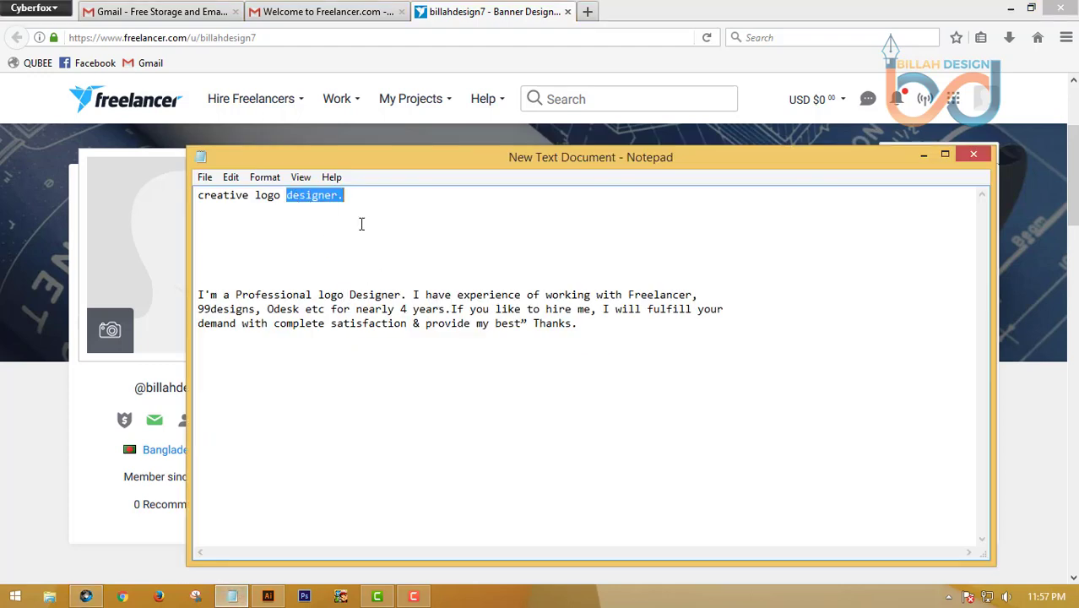
pyautogui.click(362, 223)
pyautogui.moveTo(354, 197); pyautogui.dragTo(184, 197)
pyautogui.rightClick(237, 198)
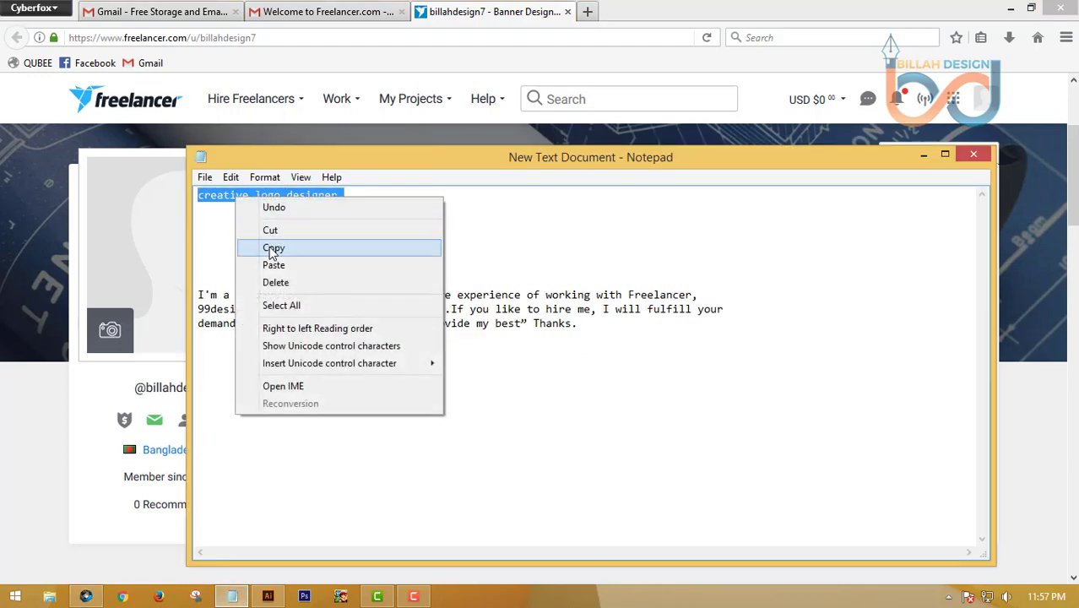
pyautogui.click(271, 244)
# Paste 'creative logo designer.' into the Professional Headline box and save it
pyautogui.click(924, 154)
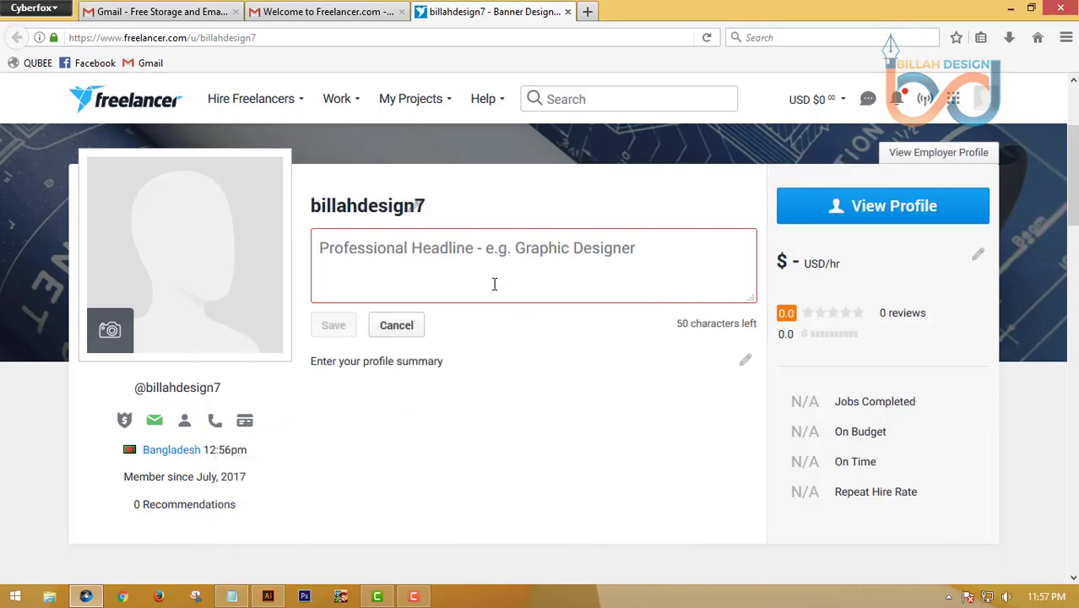
pyautogui.rightClick(473, 254)
pyautogui.click(513, 341)
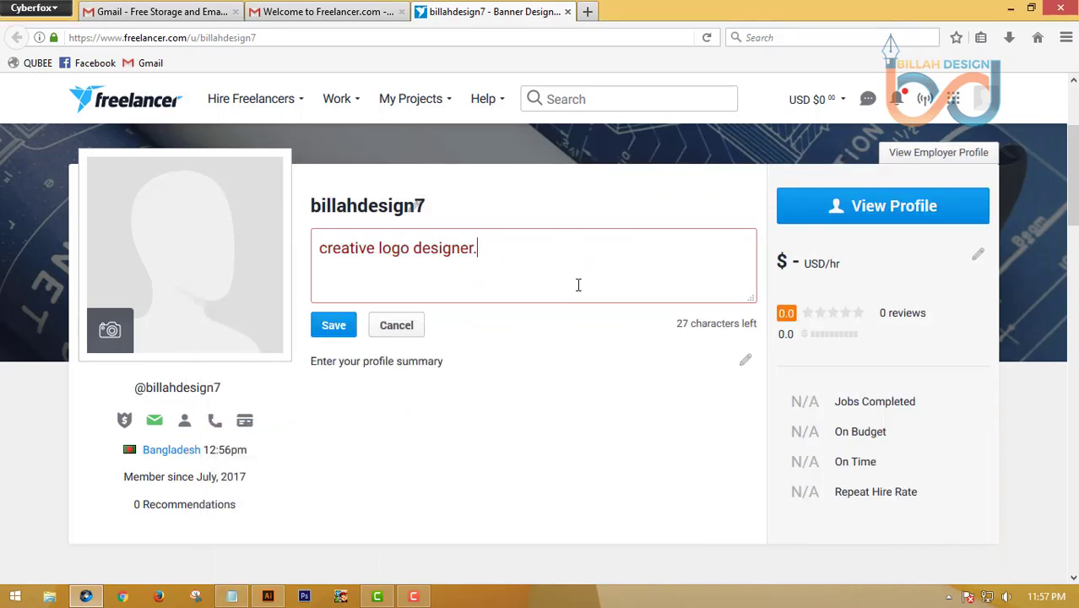
pyautogui.click(330, 330)
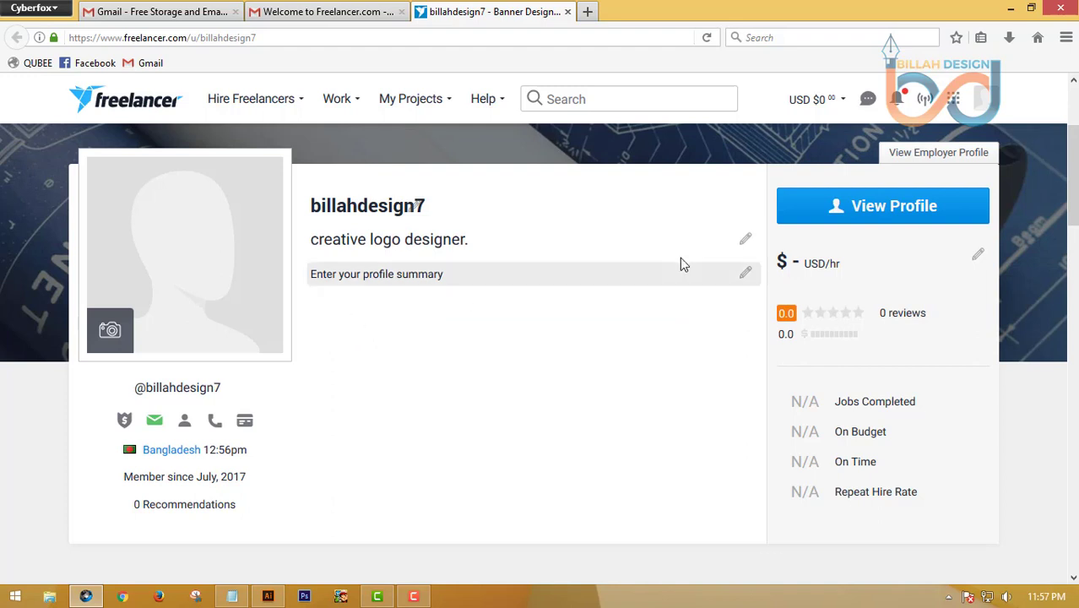
# Copy the 'I'm a Professional logo Designer...' paragraph from Notepad into the profile summary and save it
pyautogui.click(466, 282)
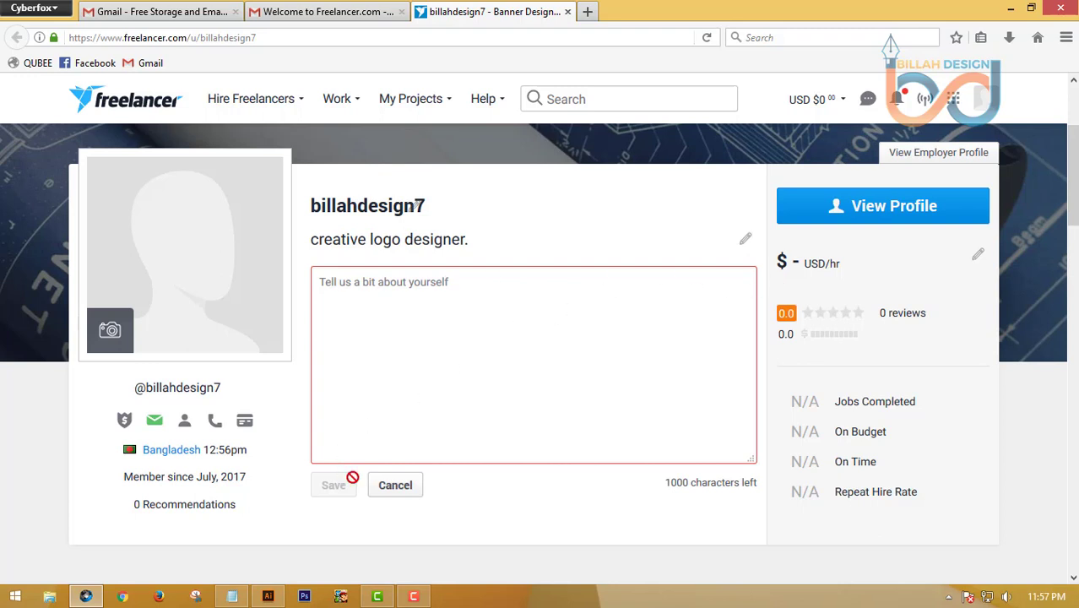
pyautogui.click(393, 490)
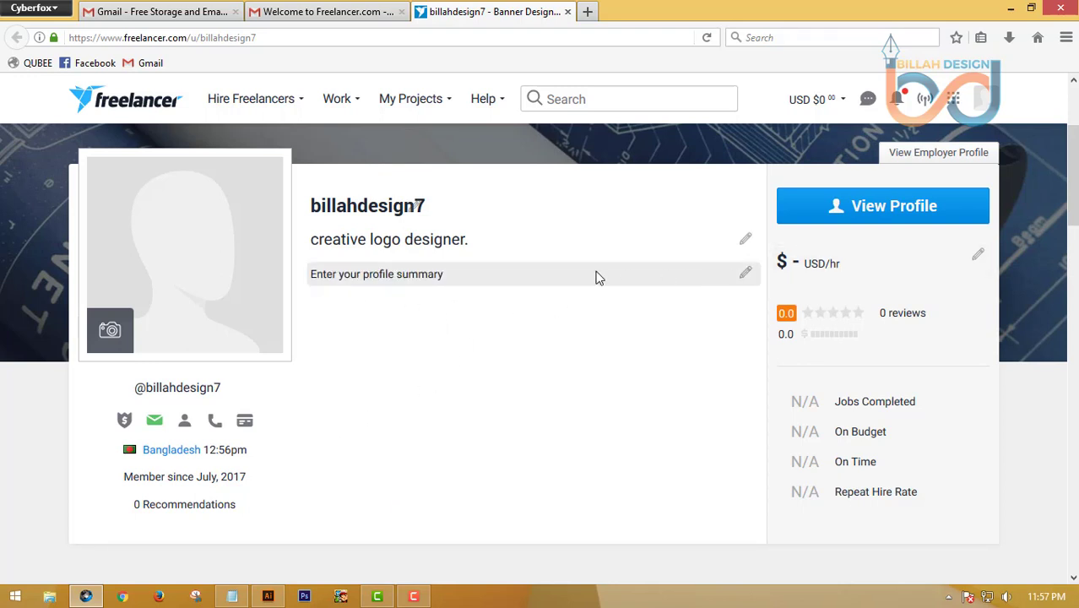
pyautogui.click(520, 279)
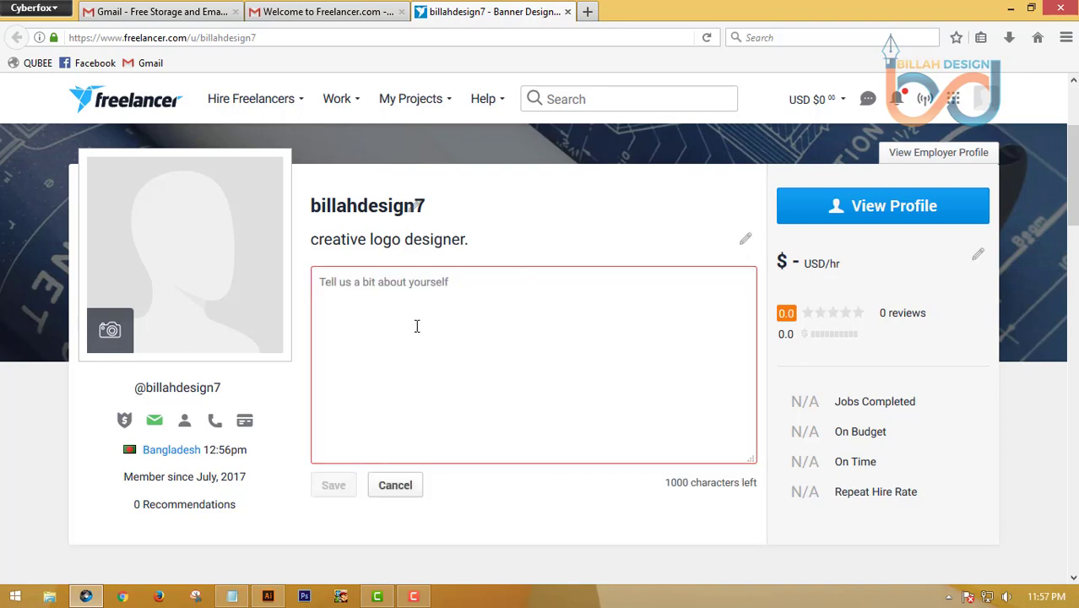
pyautogui.click(232, 596)
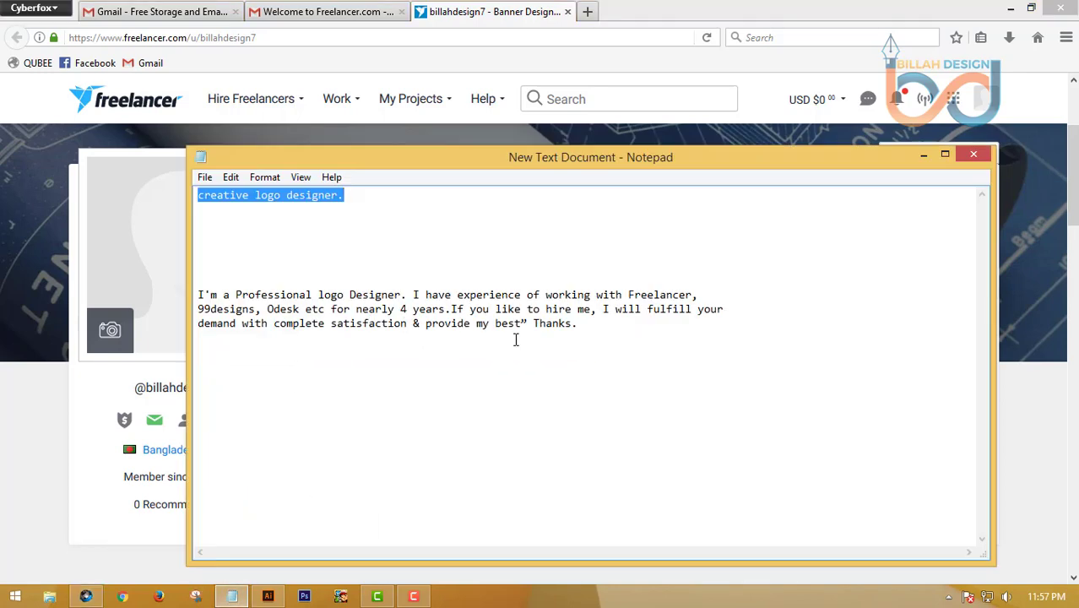
pyautogui.moveTo(581, 323); pyautogui.dragTo(200, 298)
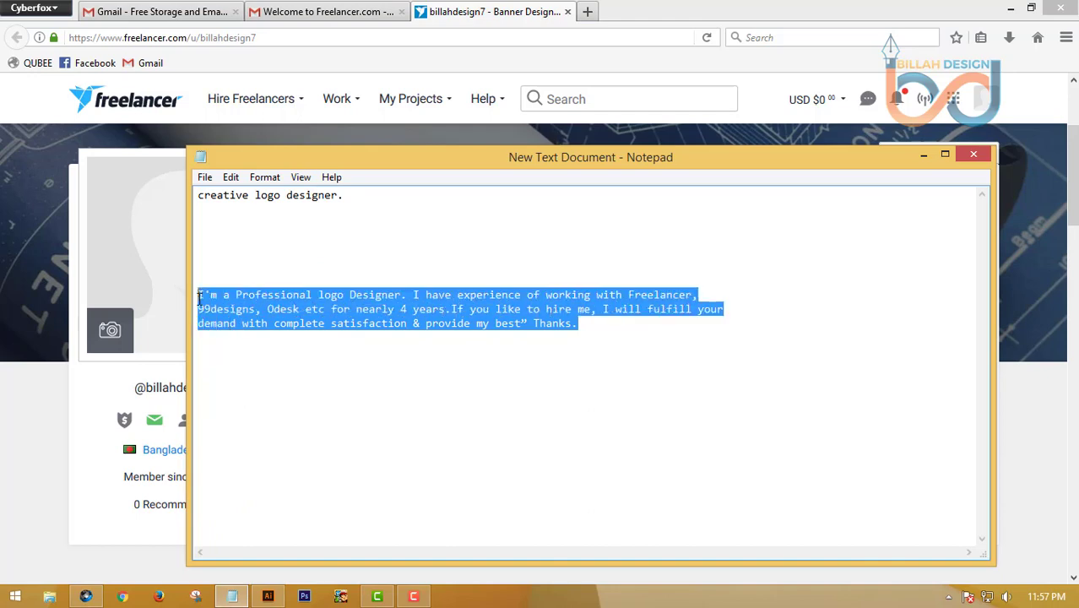
pyautogui.rightClick(226, 303)
pyautogui.click(264, 352)
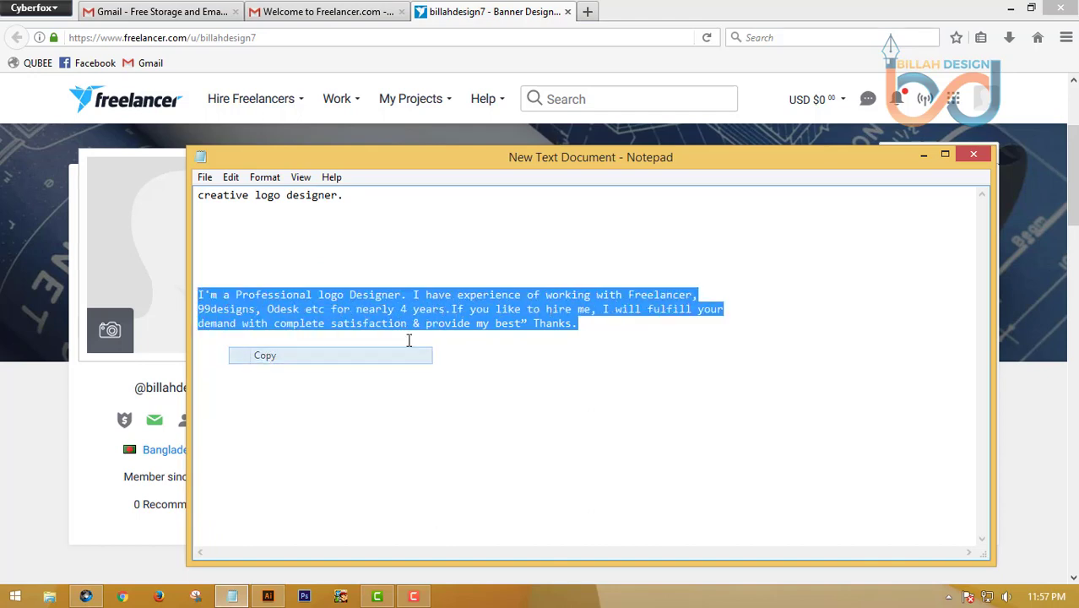
pyautogui.click(923, 157)
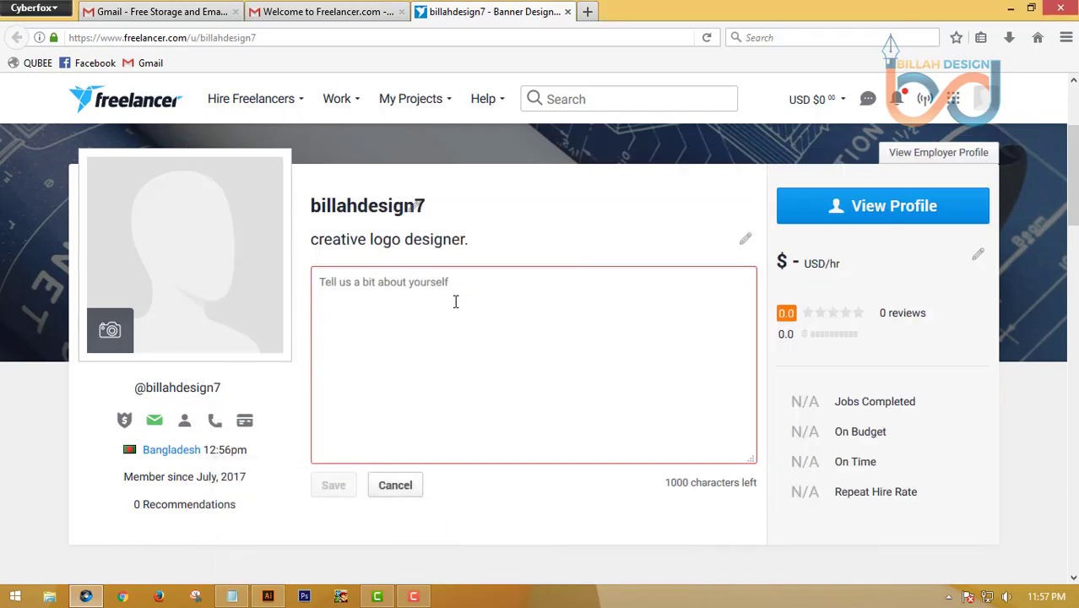
pyautogui.rightClick(458, 284)
pyautogui.click(498, 370)
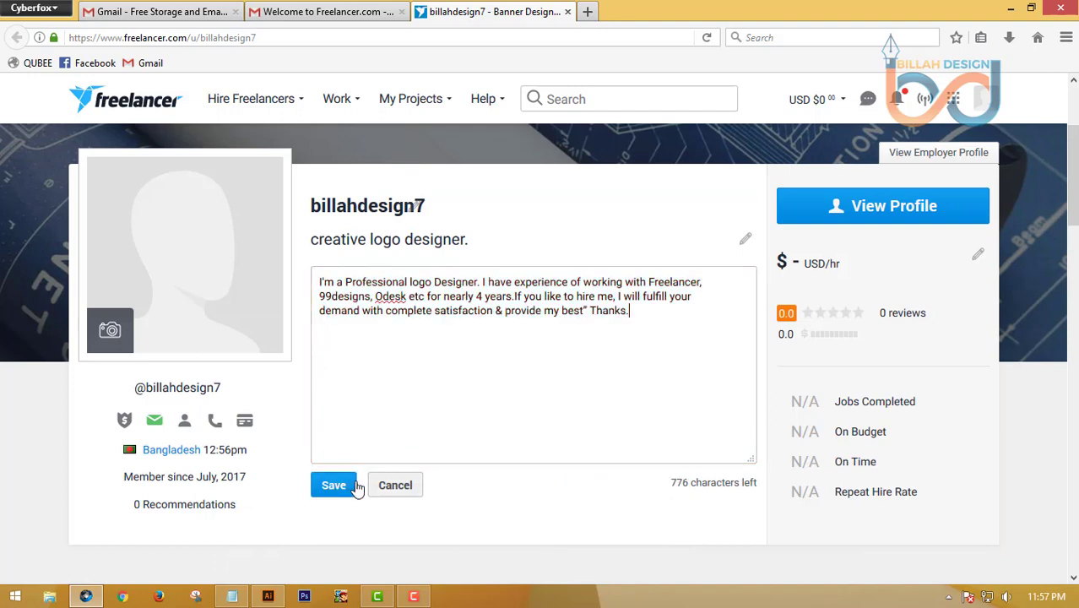
pyautogui.click(340, 485)
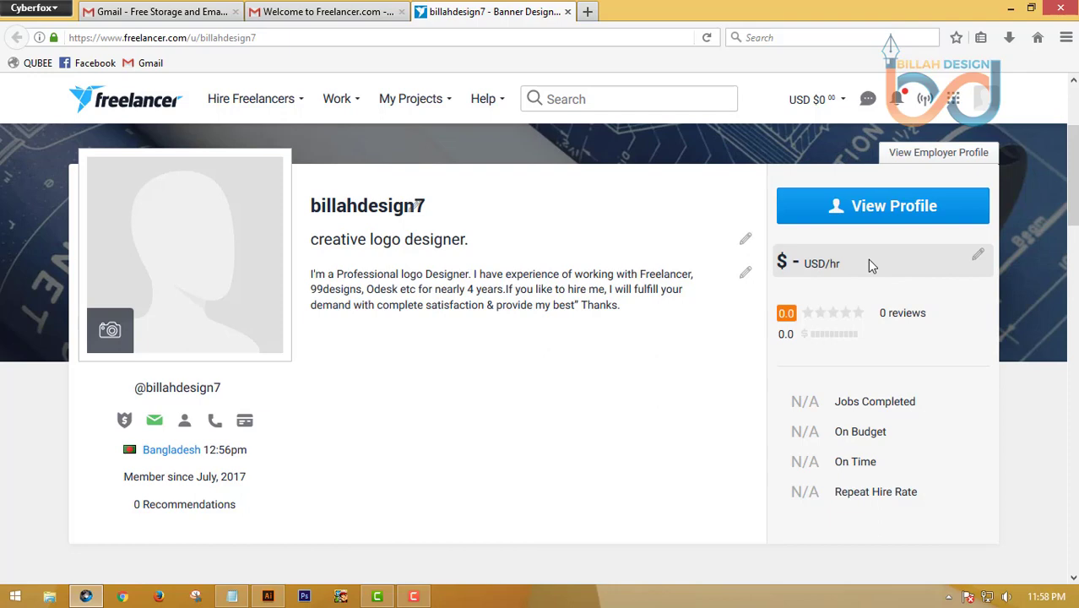
# Enter 10 as the USD/hr hourly rate and save it
pyautogui.click(951, 265)
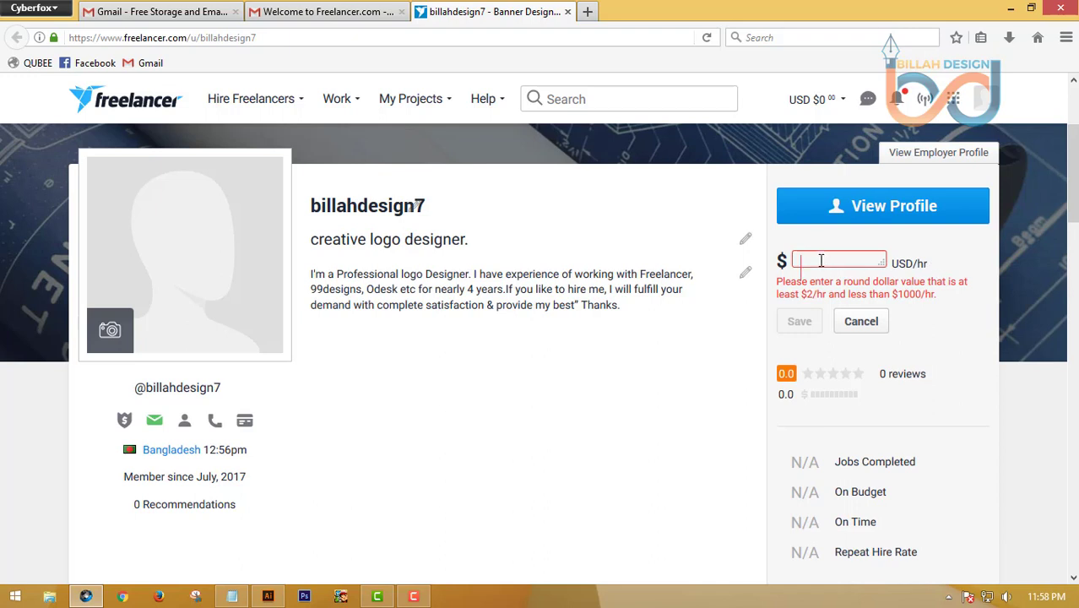
pyautogui.write('1')
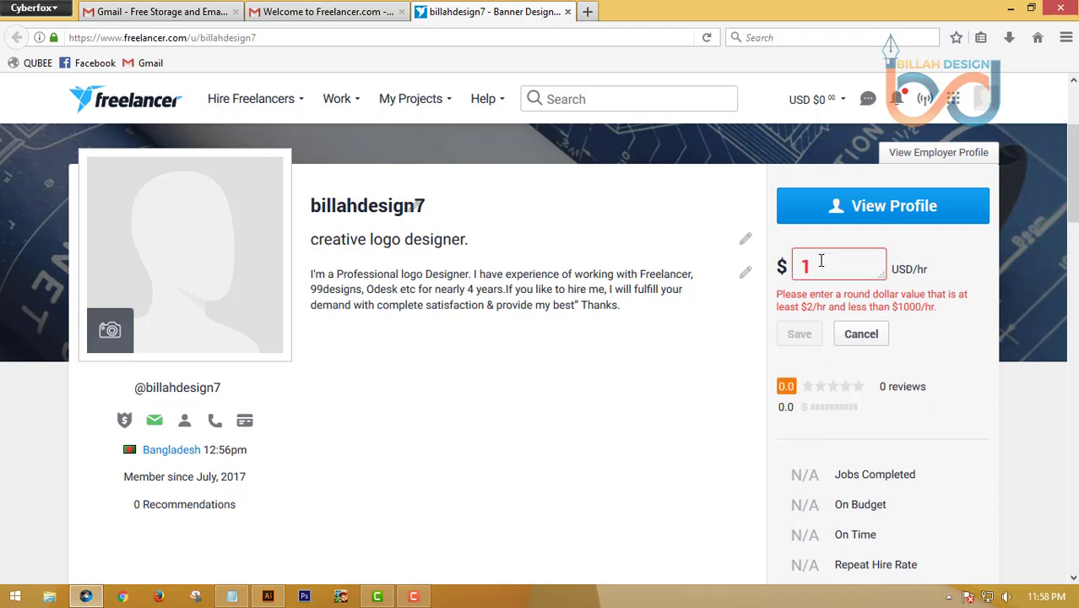
pyautogui.write('0')
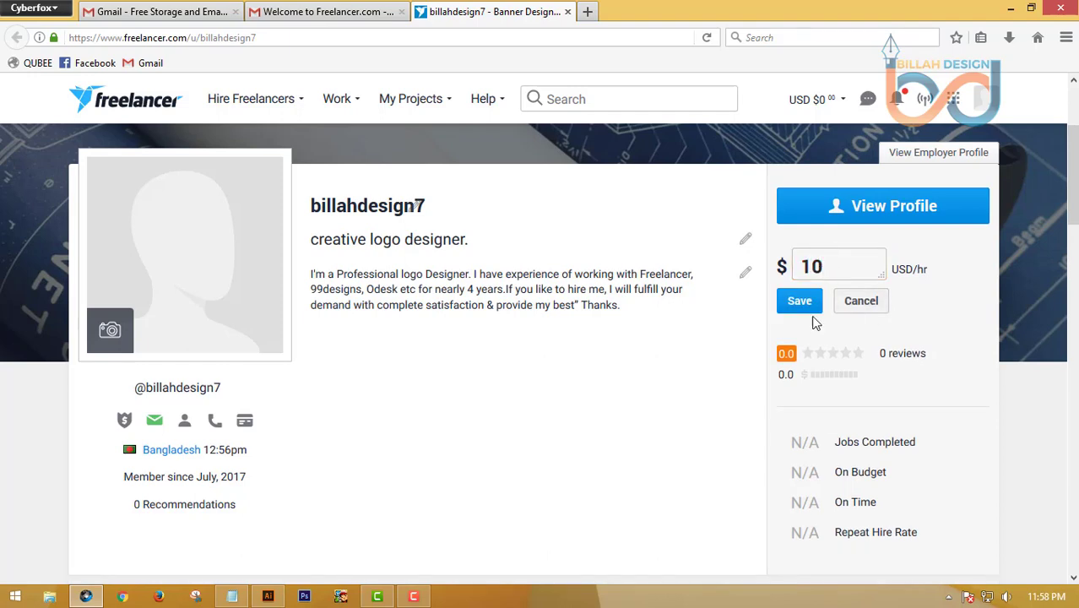
pyautogui.click(807, 304)
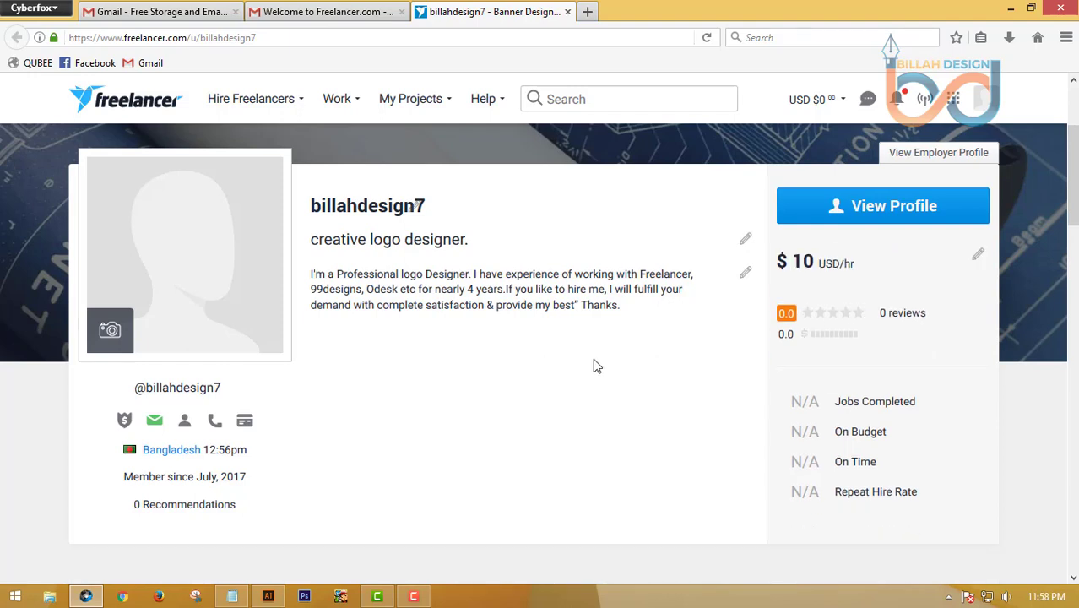
pyautogui.scroll(-4, 368, 322)
pyautogui.scroll(5, 375, 328)
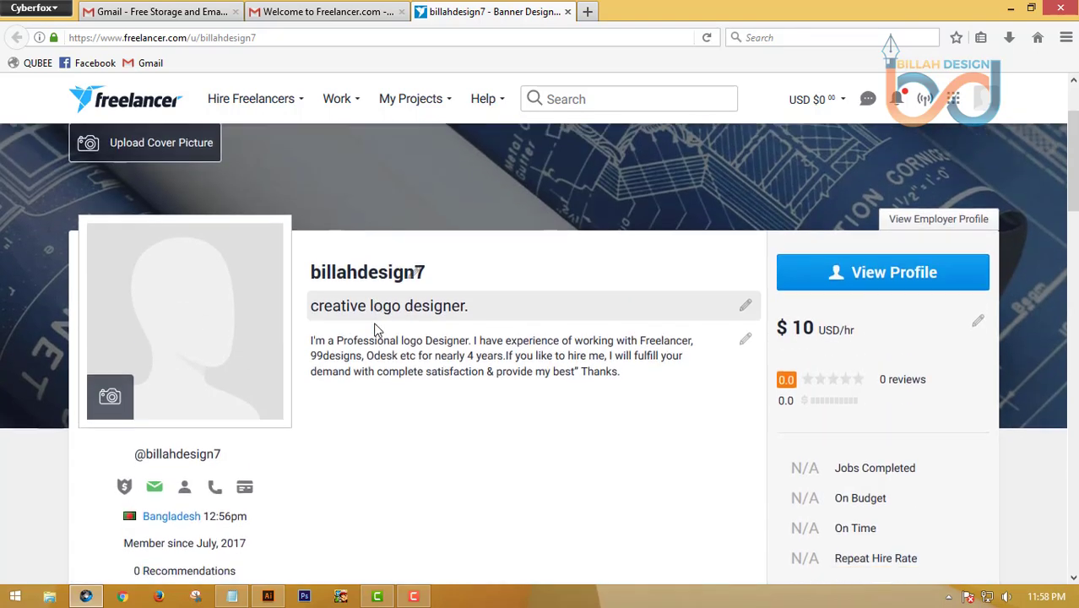
pyautogui.scroll(-3, 378, 329)
pyautogui.scroll(-2, 604, 393)
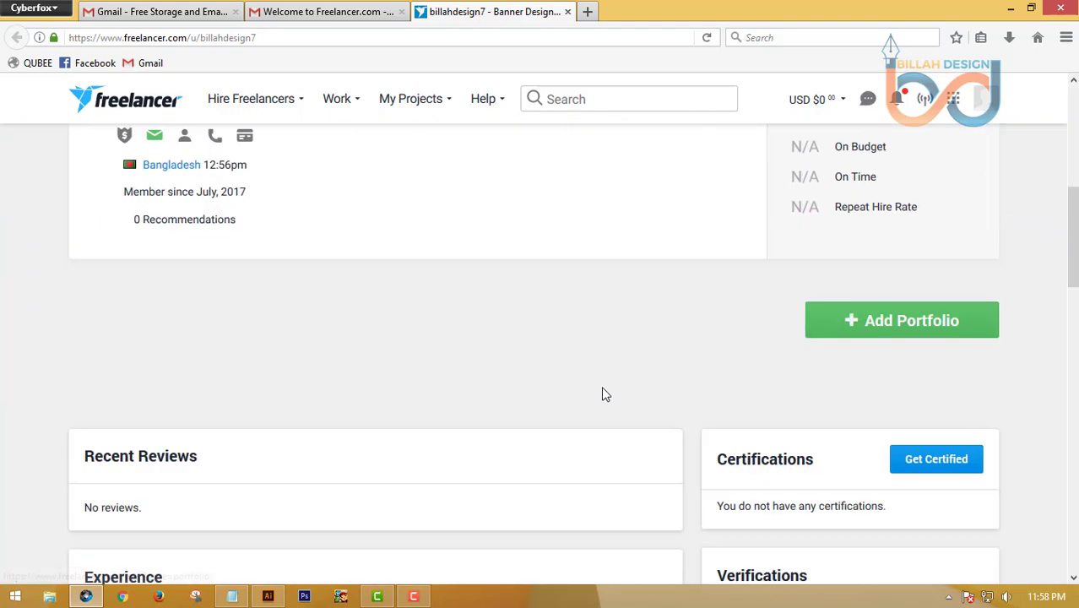
pyautogui.scroll(-1, 605, 394)
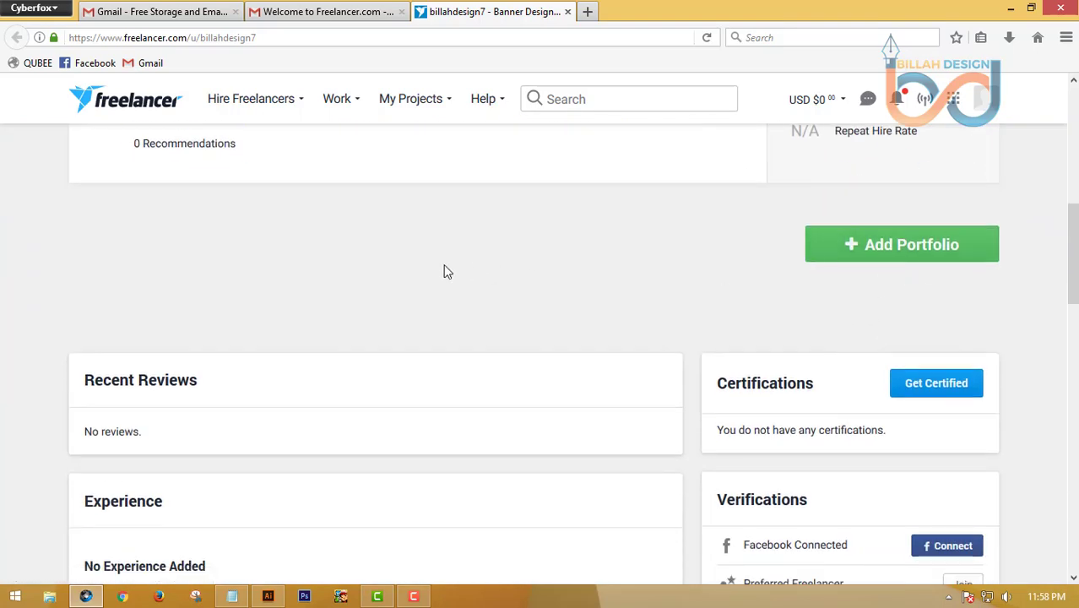
pyautogui.scroll(3, 448, 272)
pyautogui.scroll(-3, 392, 379)
pyautogui.scroll(-5, 70, 338)
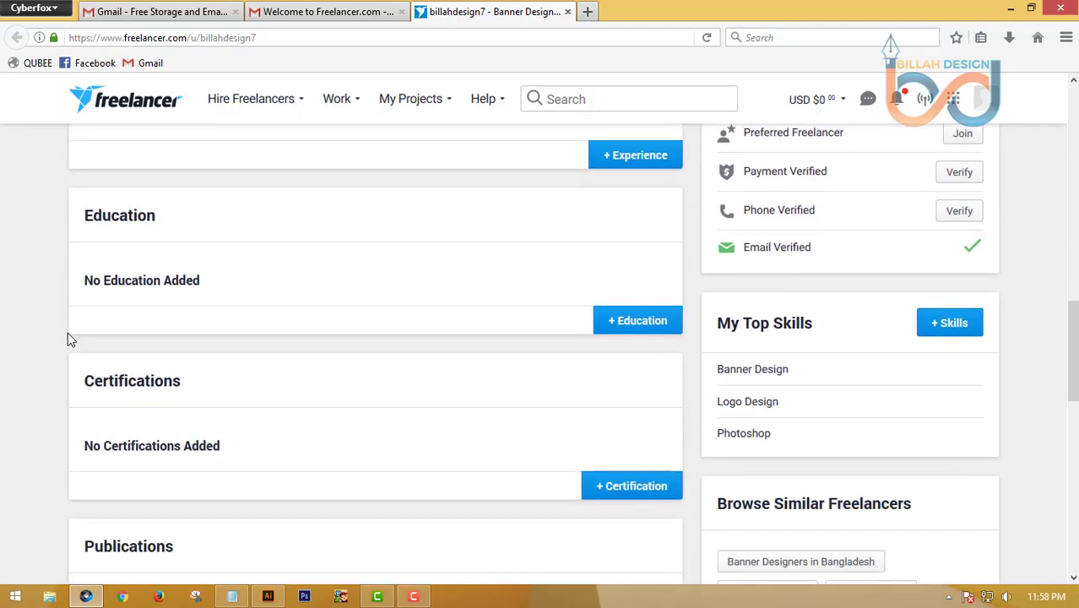
pyautogui.scroll(5, 68, 332)
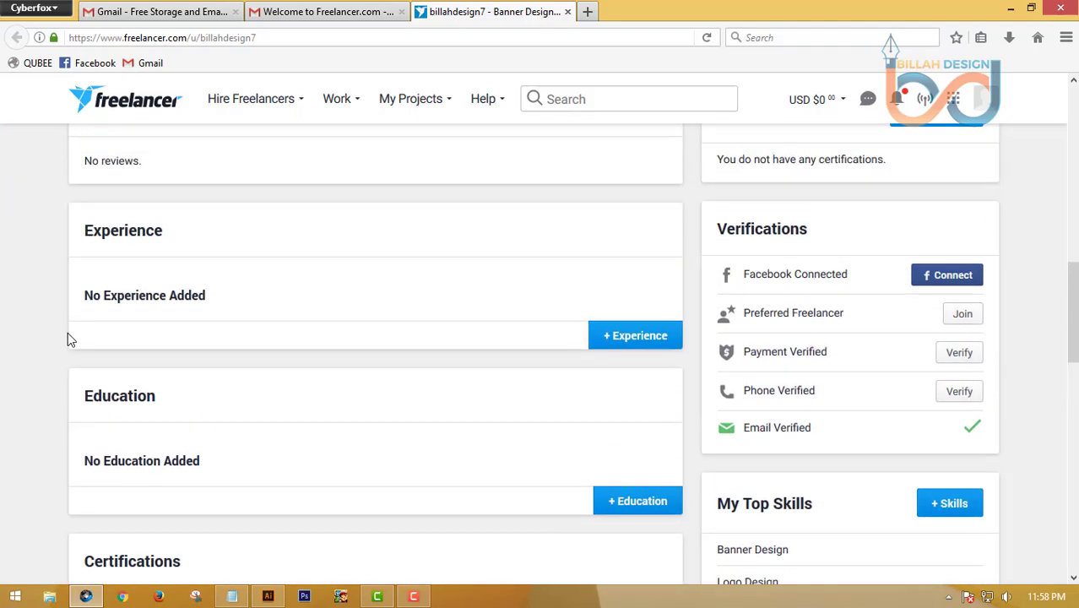
pyautogui.scroll(-4, 44, 358)
pyautogui.scroll(-3, 47, 358)
pyautogui.scroll(4, 47, 358)
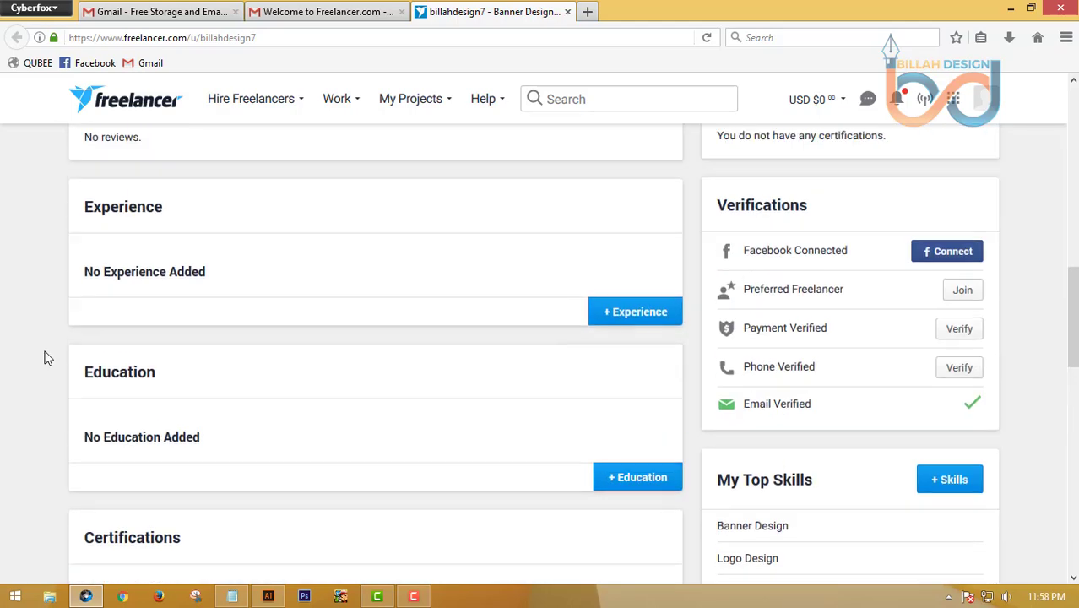
pyautogui.scroll(6, 4, 367)
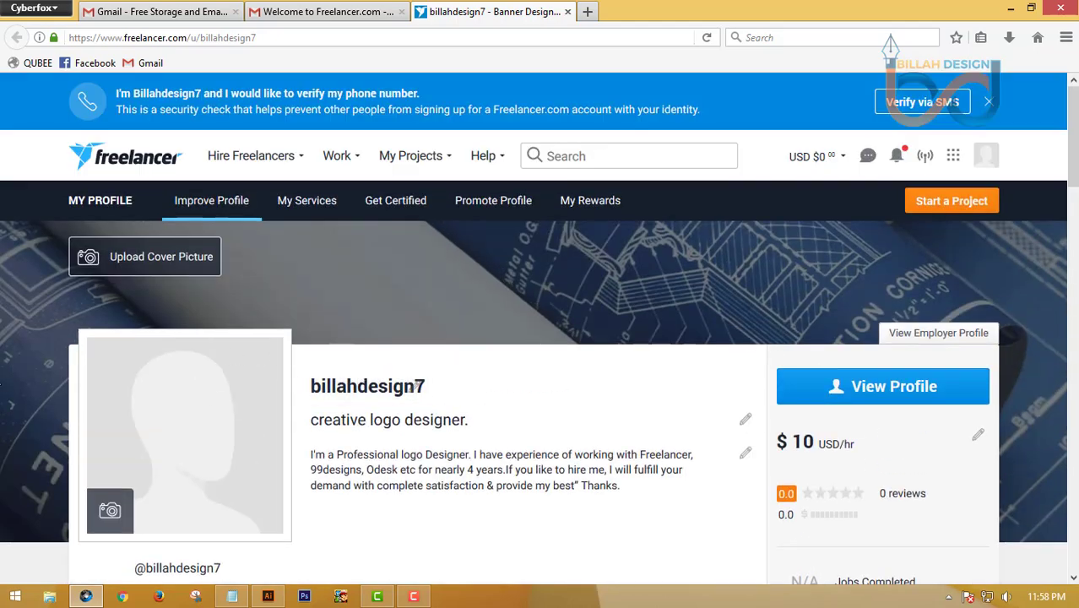
pyautogui.scroll(-5, 473, 251)
pyautogui.scroll(5, 116, 315)
pyautogui.scroll(-5, 73, 354)
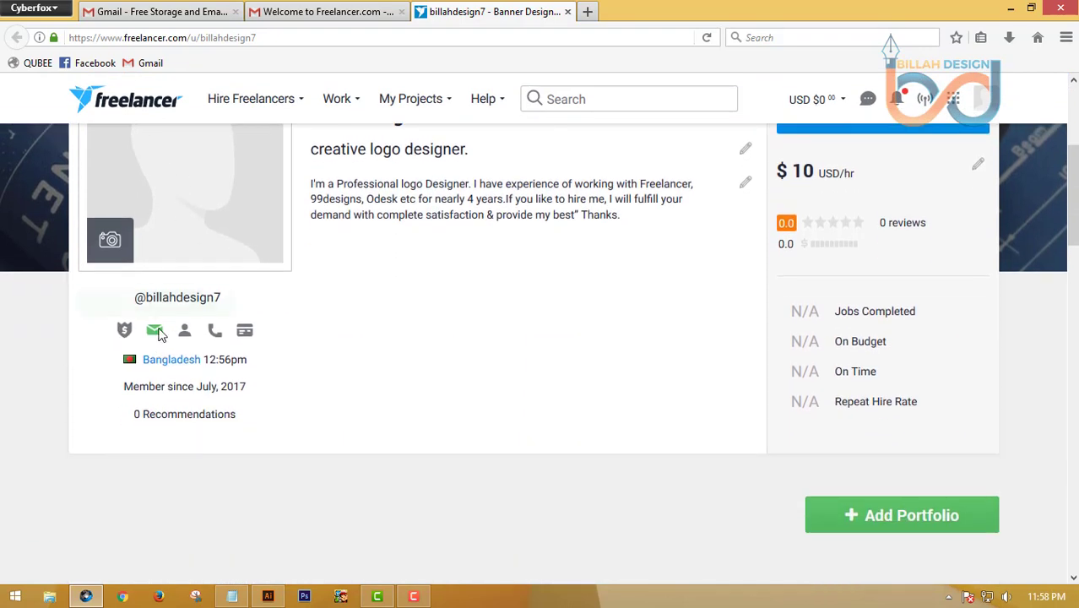
pyautogui.moveTo(188, 335)
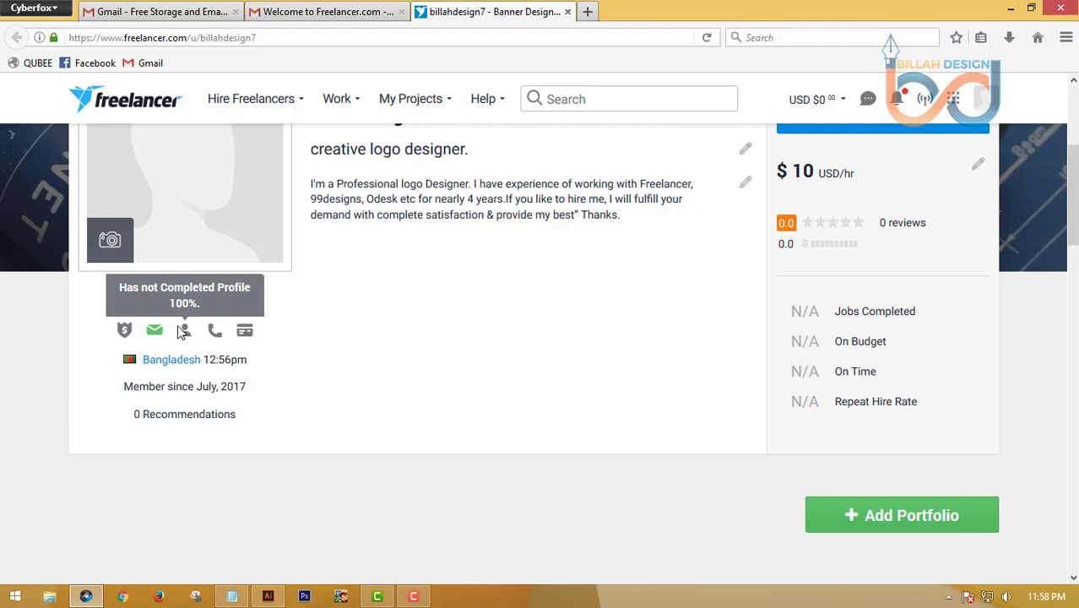
pyautogui.scroll(-5, 52, 370)
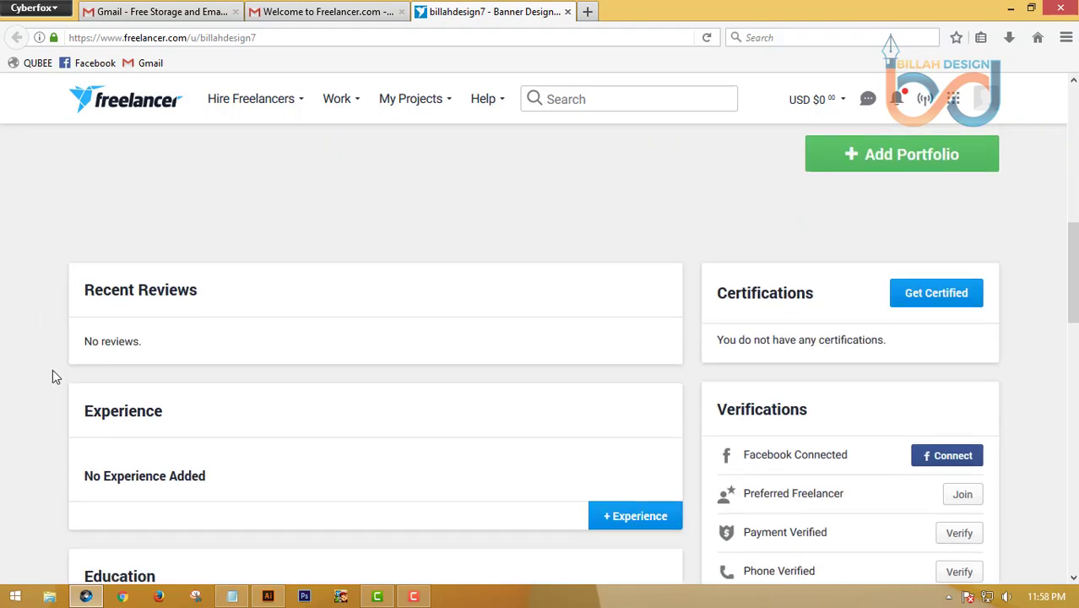
# Scroll through the profile sections, opening a work experience form and closing it empty
pyautogui.scroll(-3, 329, 382)
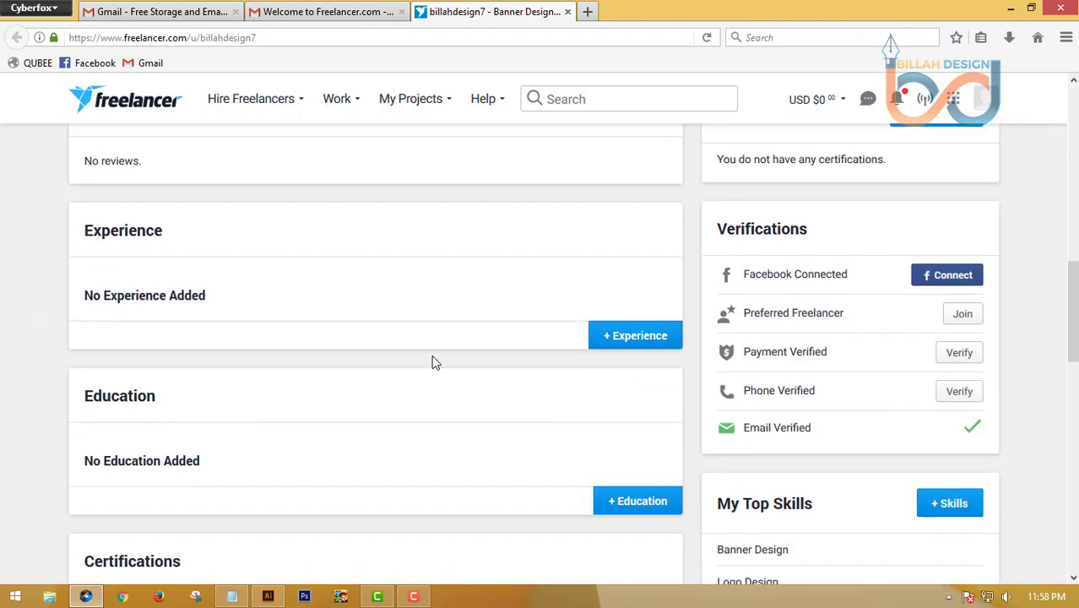
pyautogui.scroll(-4, 219, 331)
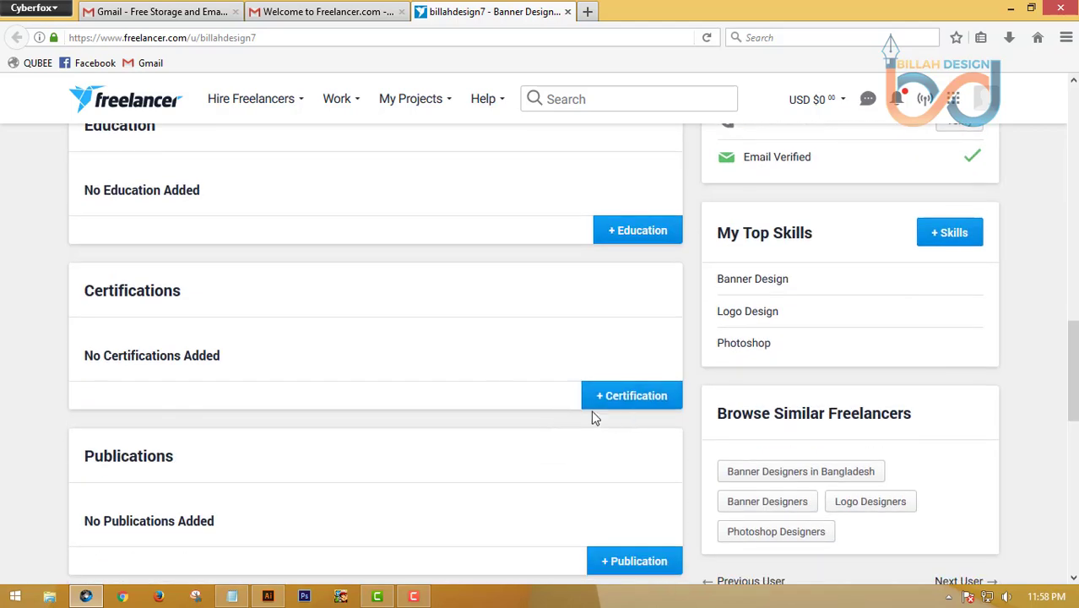
pyautogui.scroll(-3, 647, 475)
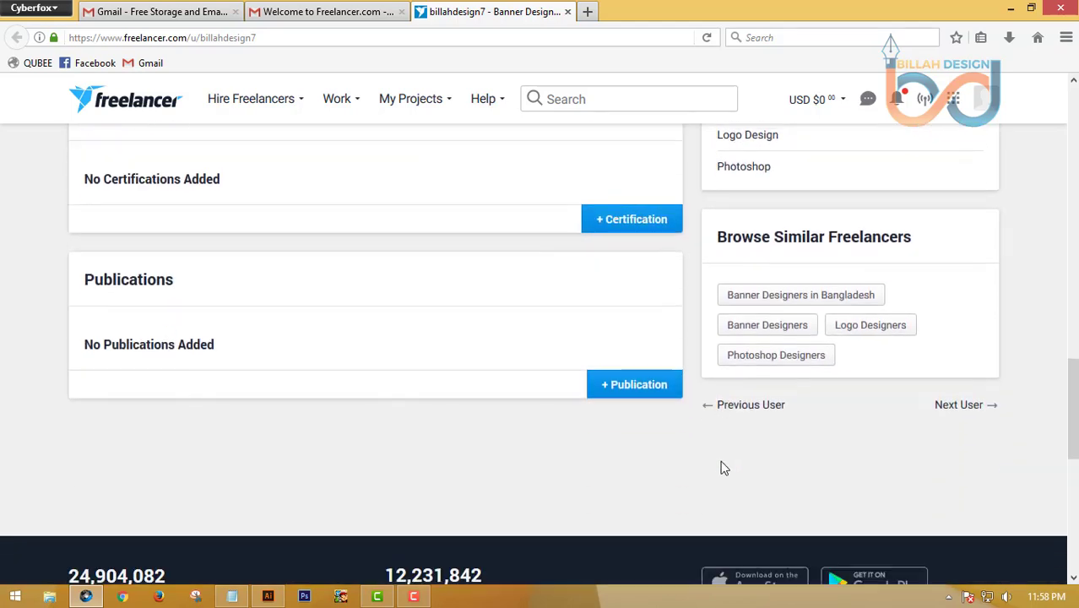
pyautogui.scroll(5, 518, 387)
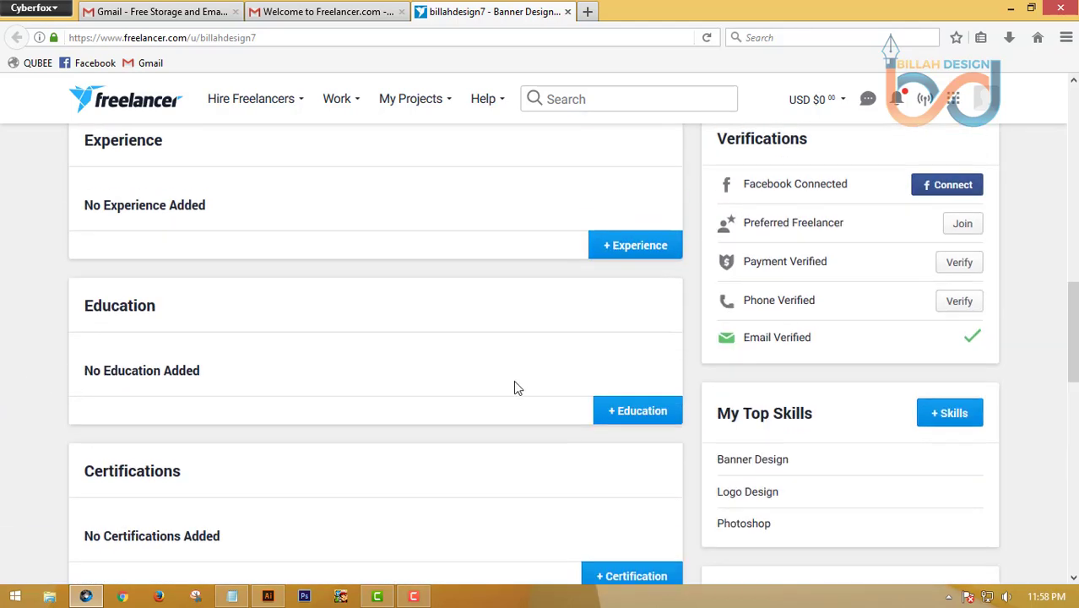
pyautogui.click(644, 251)
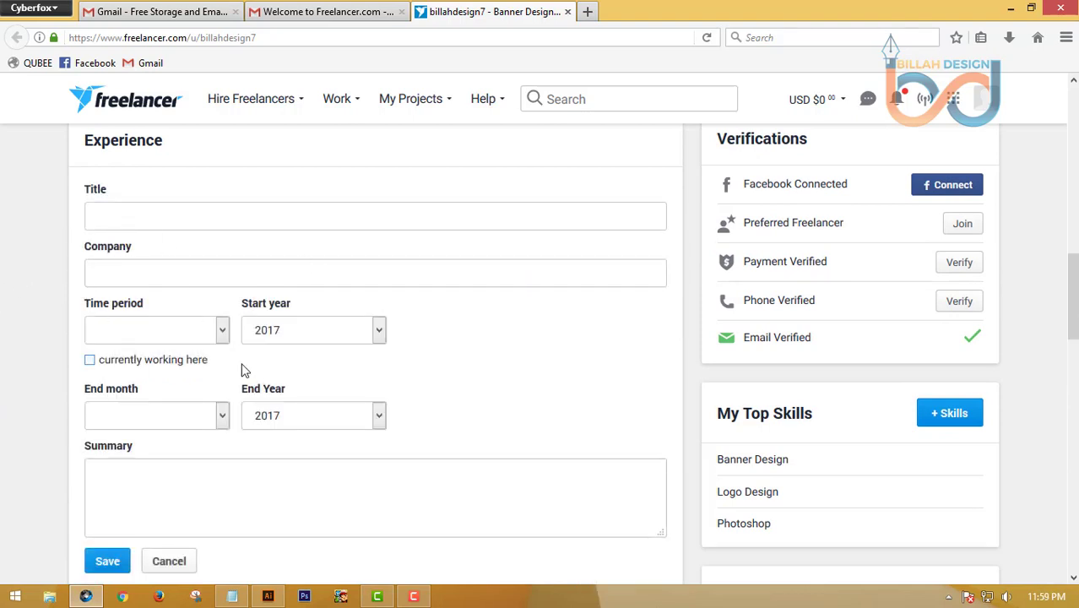
pyautogui.scroll(-3, 22, 334)
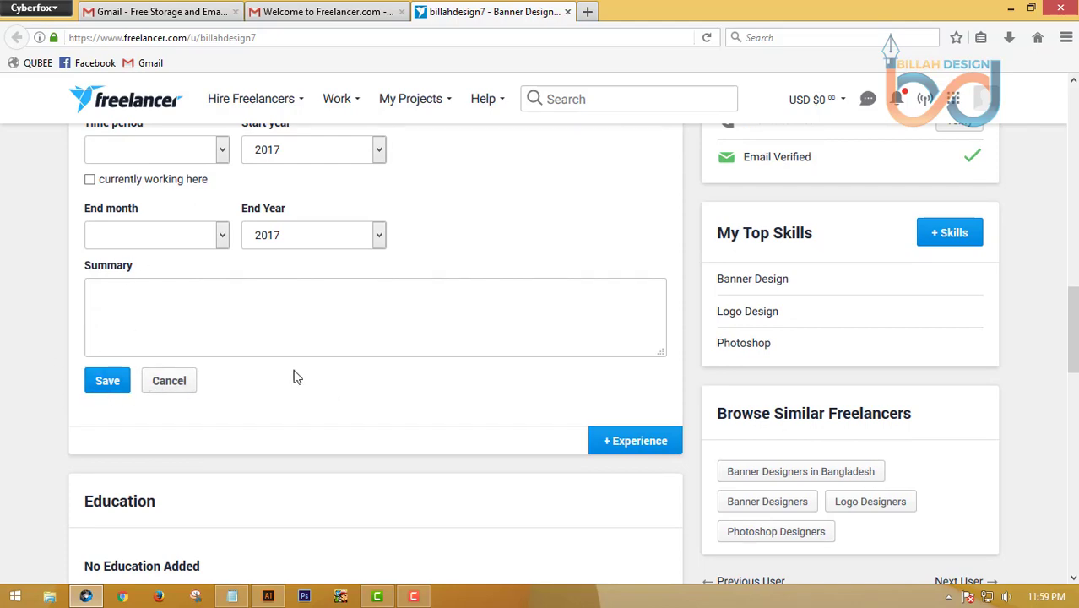
pyautogui.scroll(5, 321, 342)
pyautogui.scroll(-5, 243, 344)
pyautogui.scroll(-8, 316, 379)
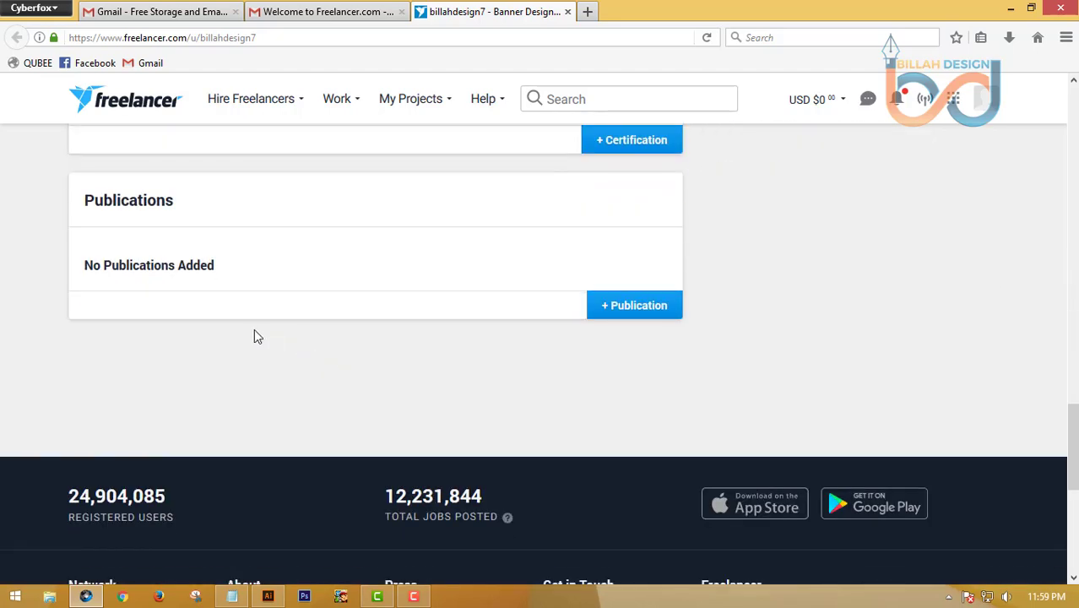
pyautogui.scroll(3, 68, 354)
pyautogui.scroll(1, 64, 346)
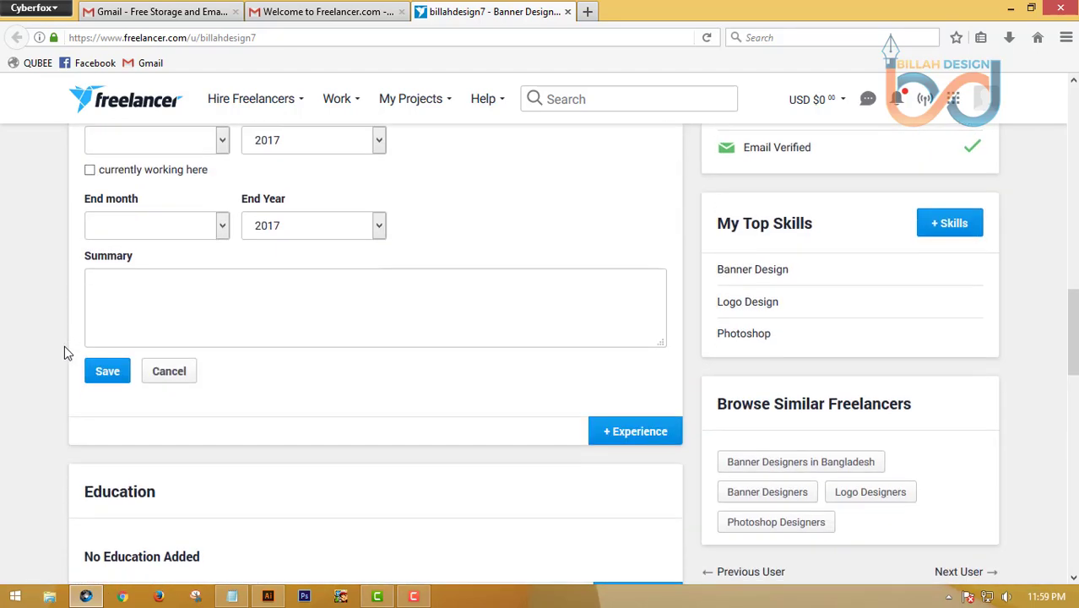
pyautogui.scroll(-2, 65, 345)
pyautogui.scroll(4, 63, 345)
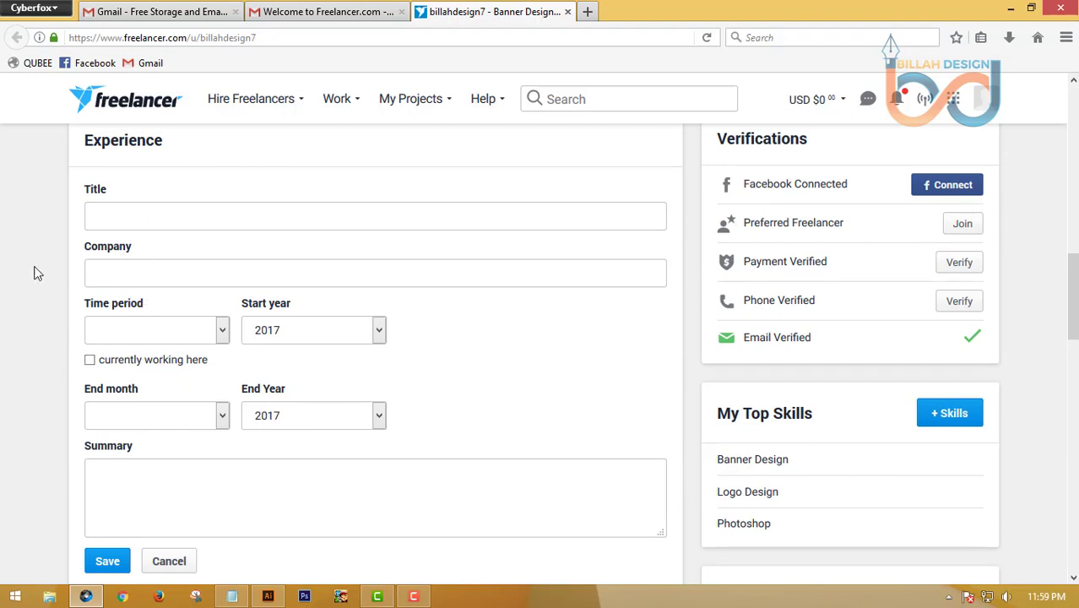
pyautogui.scroll(-3, 234, 311)
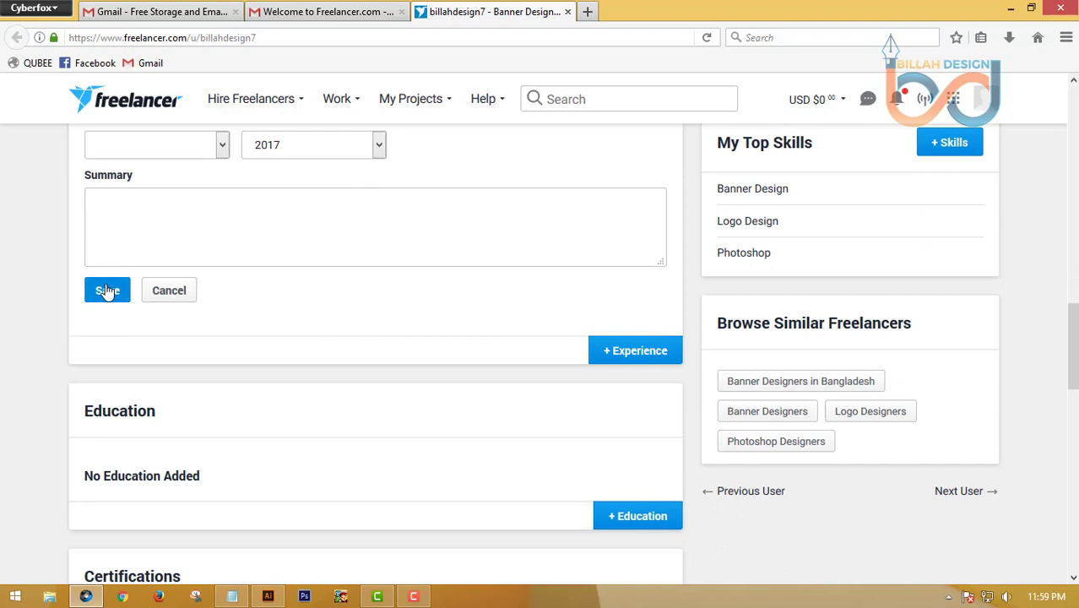
pyautogui.click(166, 292)
# Open an education entry form and discard it unfilled
pyautogui.scroll(3, 46, 286)
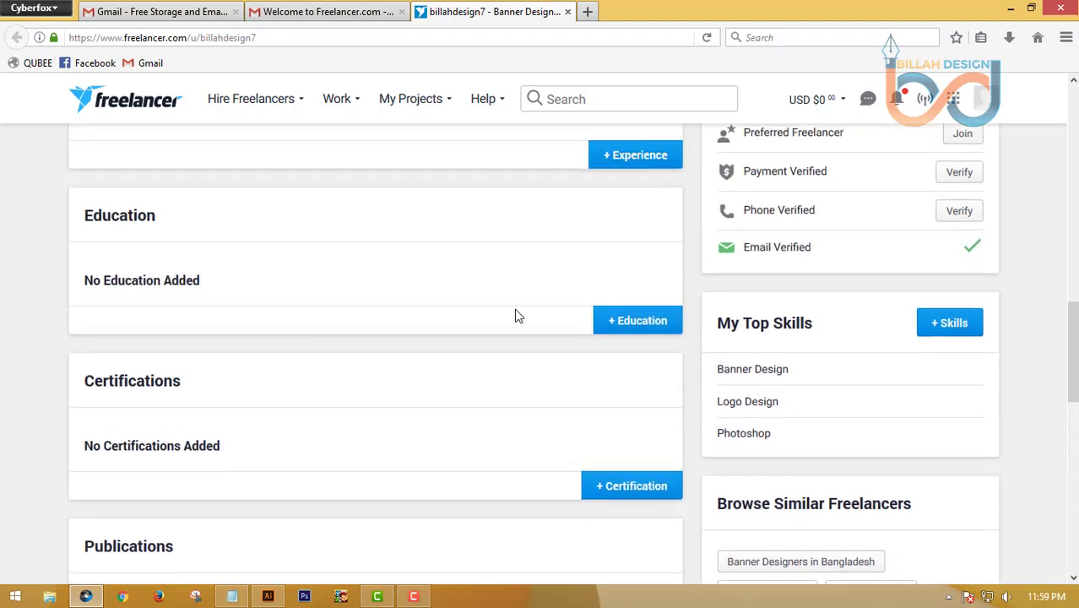
pyautogui.click(650, 323)
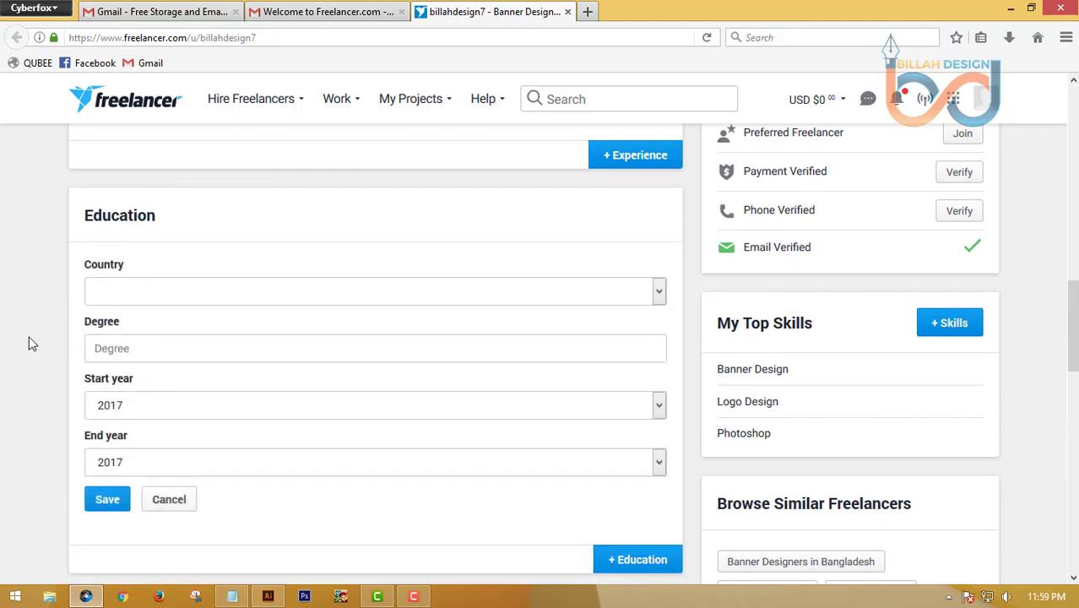
pyautogui.scroll(-2, 200, 241)
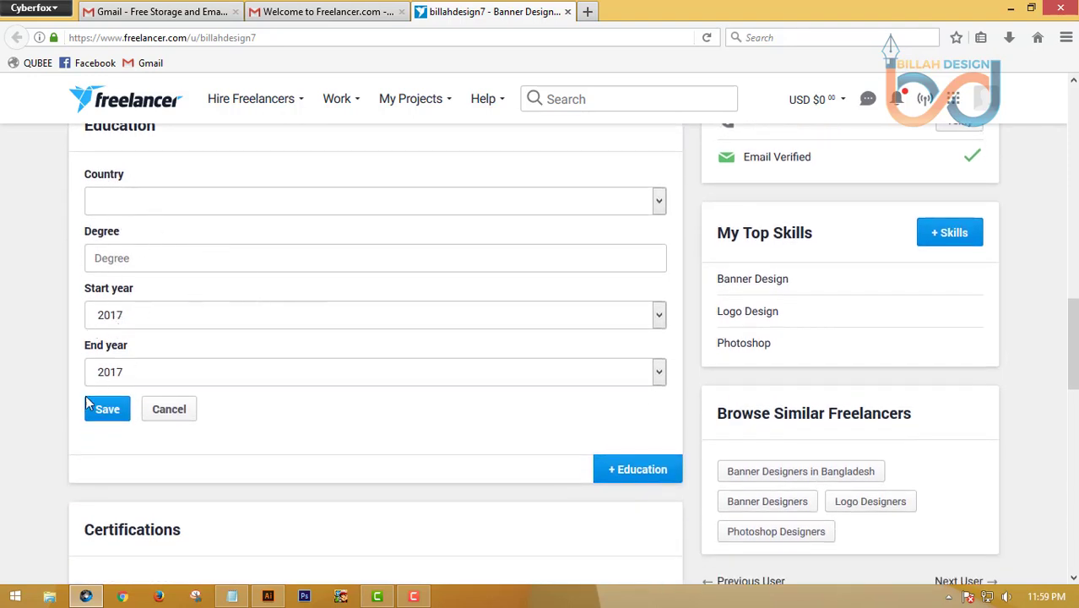
pyautogui.scroll(-4, 160, 312)
pyautogui.click(168, 232)
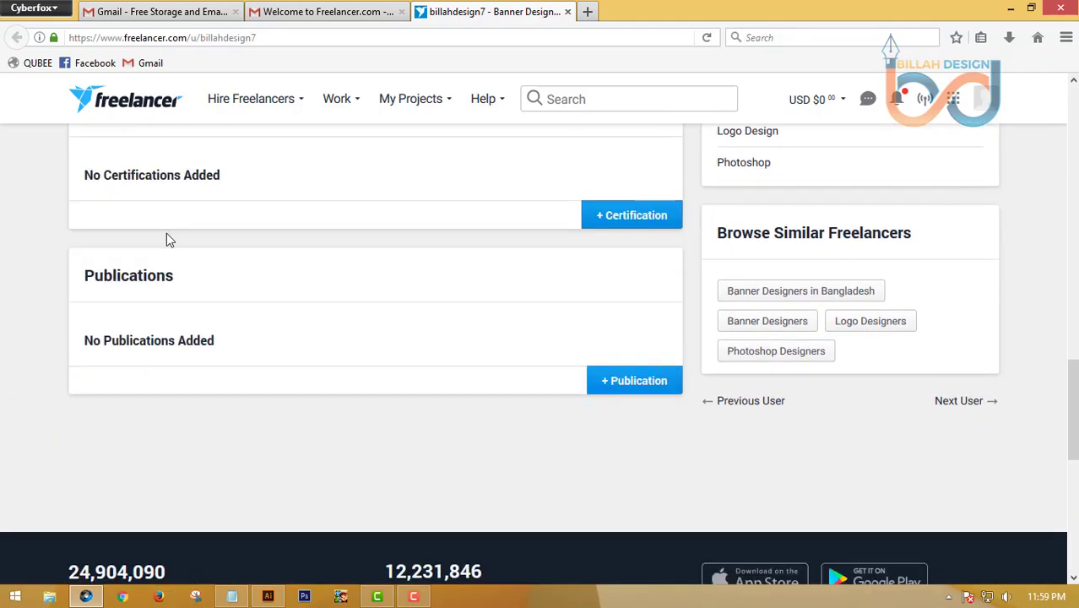
# Scroll down and back up to review the headline, summary, $10 rate and top skills
pyautogui.scroll(15, 222, 346)
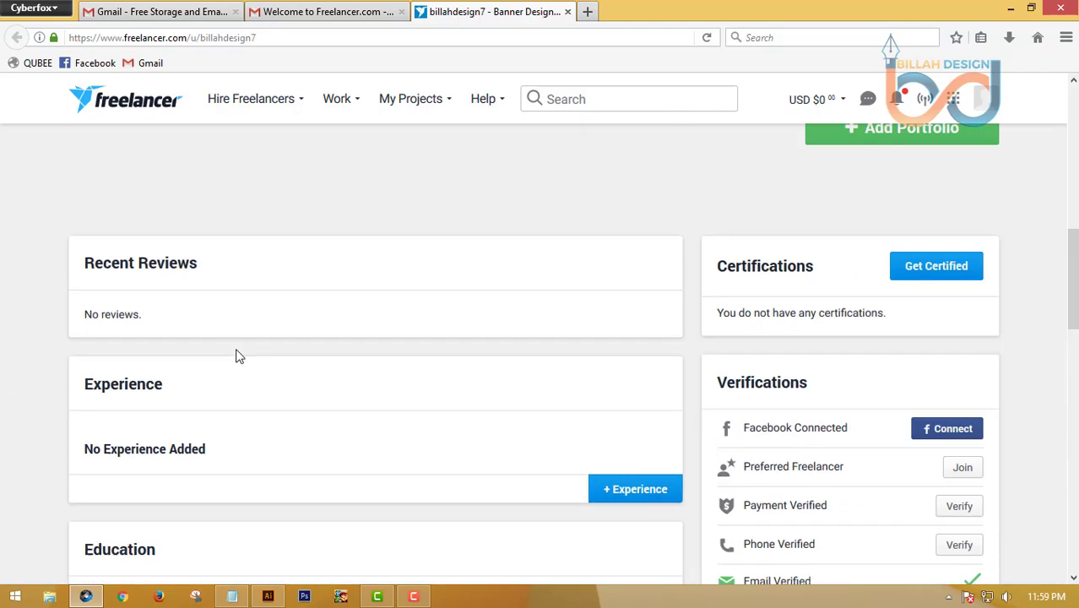
pyautogui.scroll(2, 541, 346)
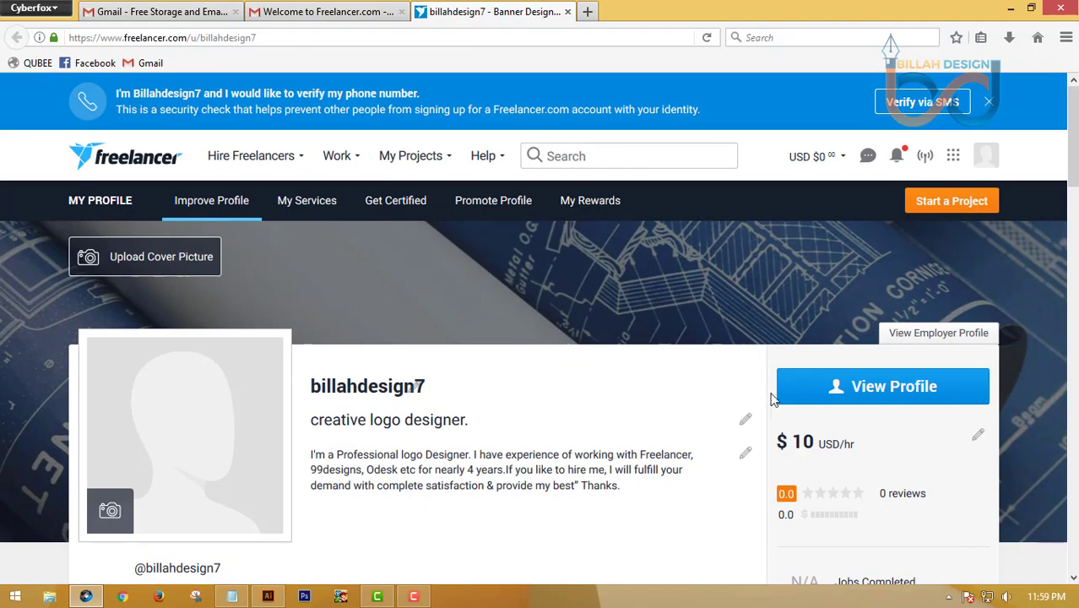
pyautogui.scroll(-3, 631, 378)
pyautogui.scroll(-10, 583, 351)
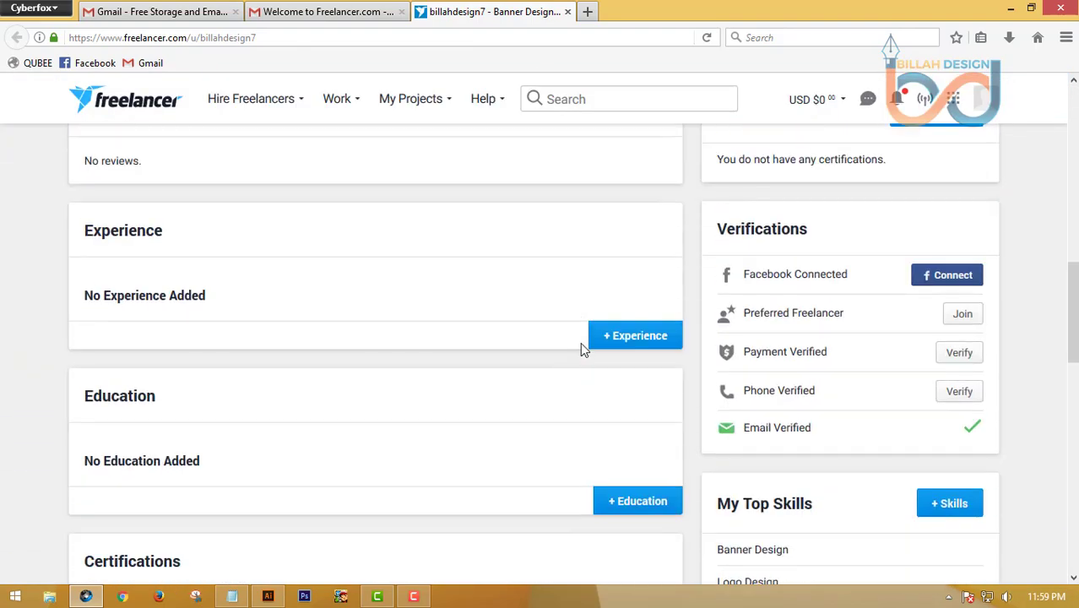
pyautogui.scroll(-3, 572, 348)
pyautogui.scroll(15, 515, 345)
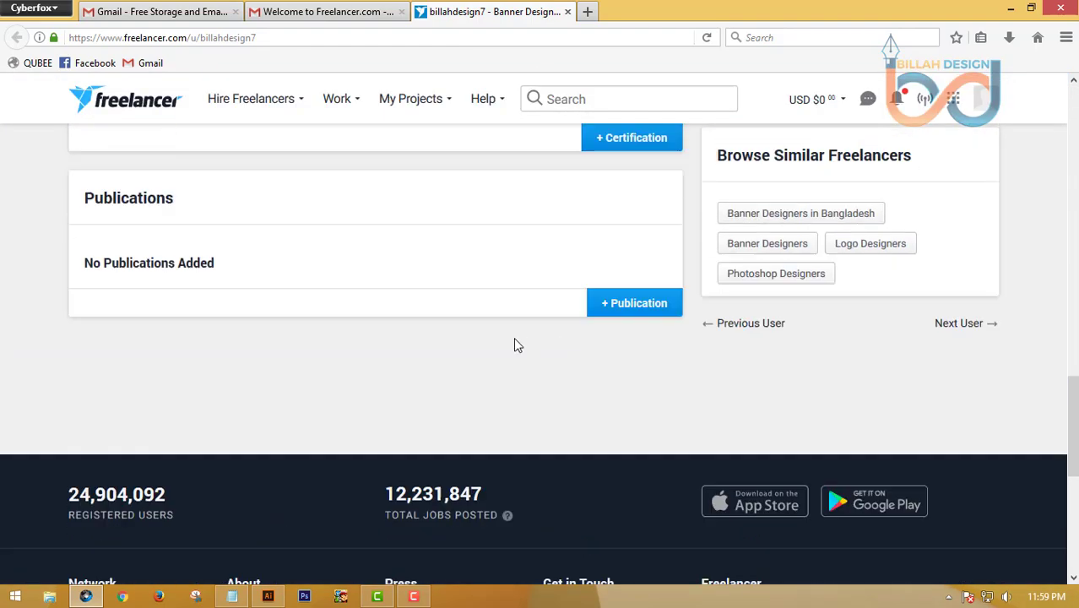
pyautogui.scroll(3, 525, 345)
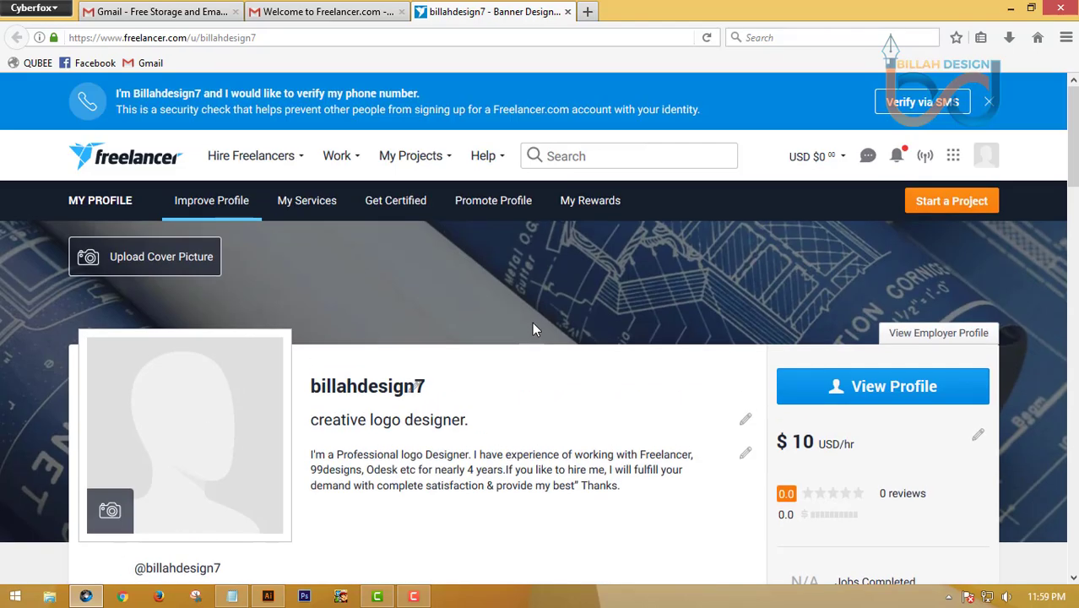
# Choose Settings from the avatar's account panel to reach the Profile Details form
pyautogui.click(985, 154)
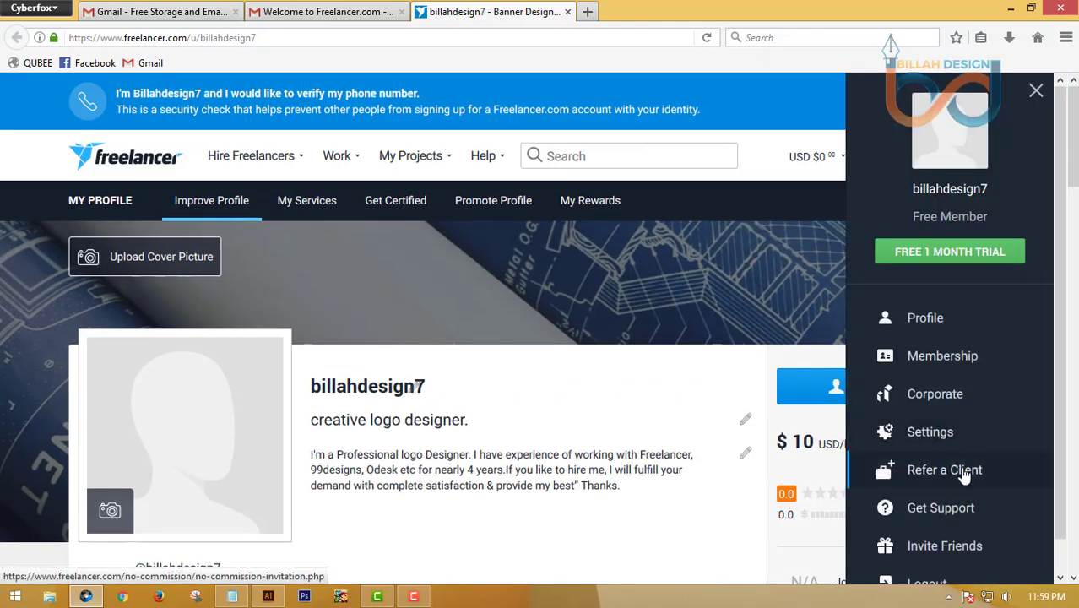
pyautogui.scroll(-1, 990, 470)
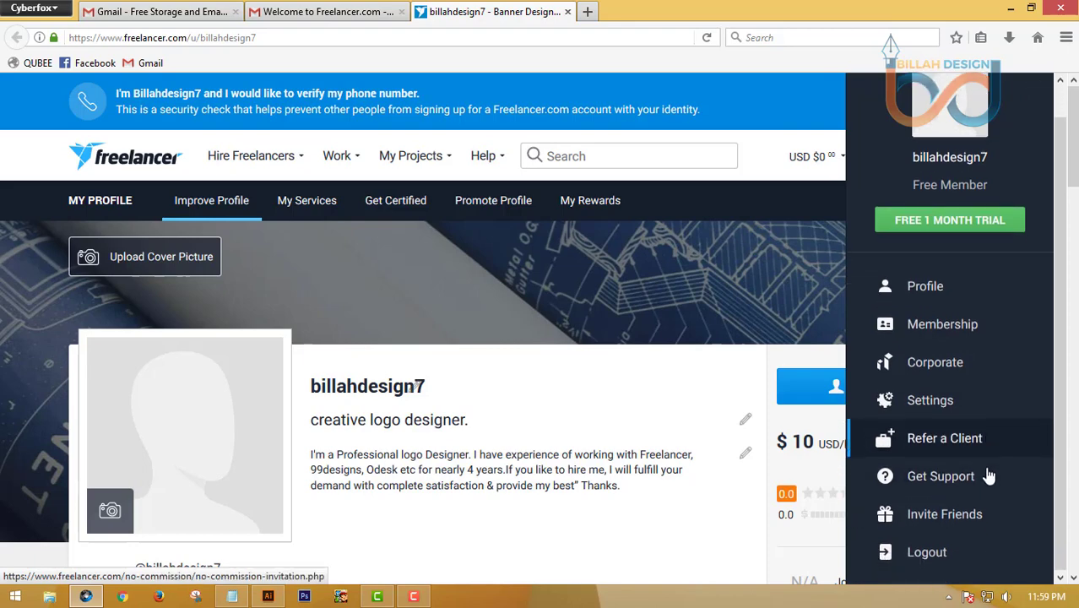
pyautogui.click(944, 407)
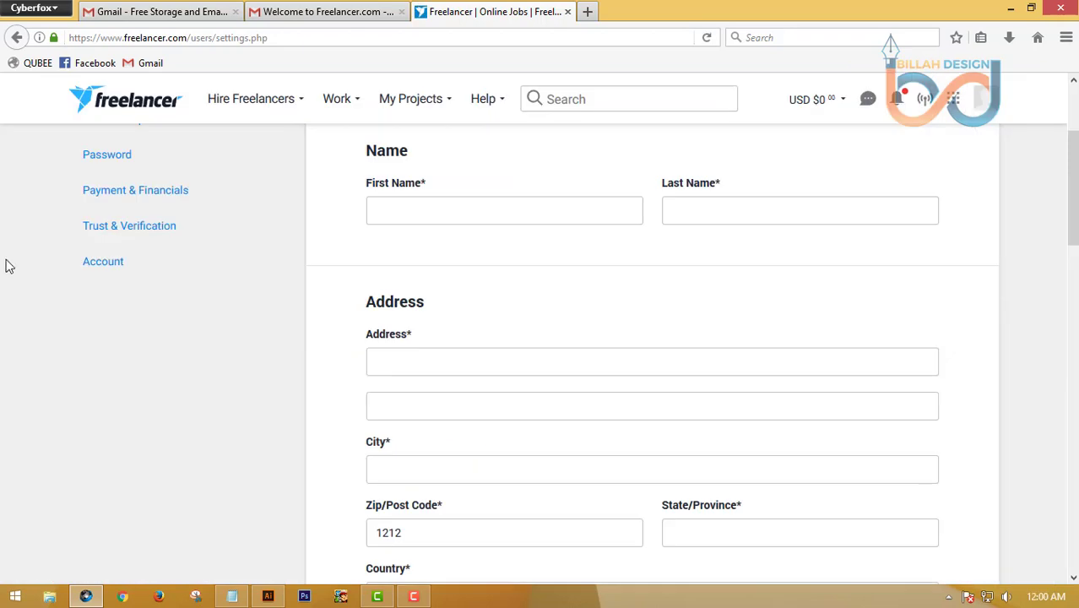
# Fill in the first and last name and the Rajshahi street address, and paste the city
pyautogui.scroll(2, 5, 266)
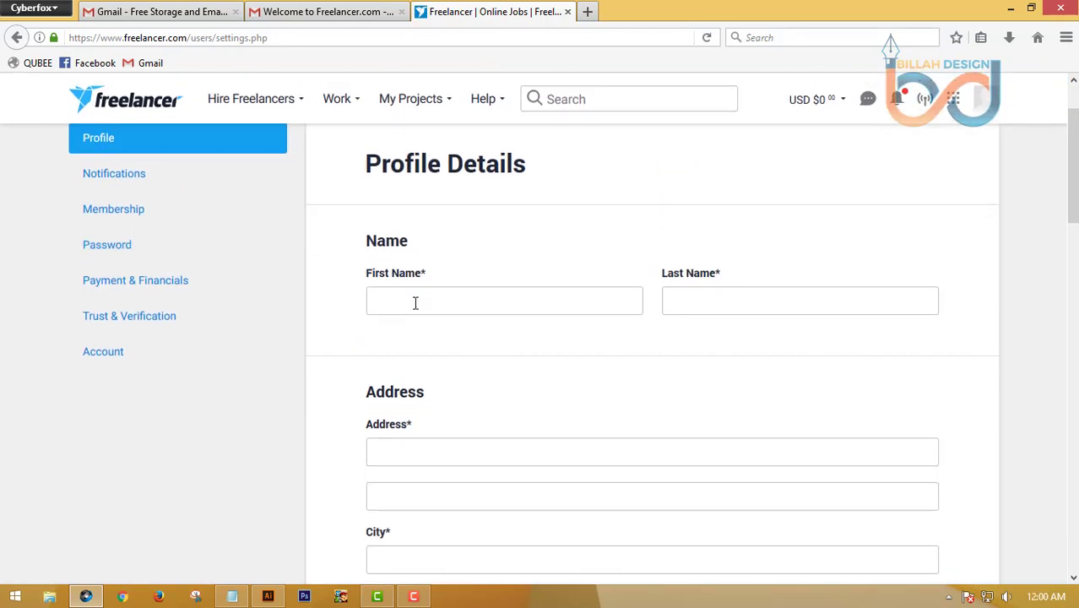
pyautogui.click(416, 303)
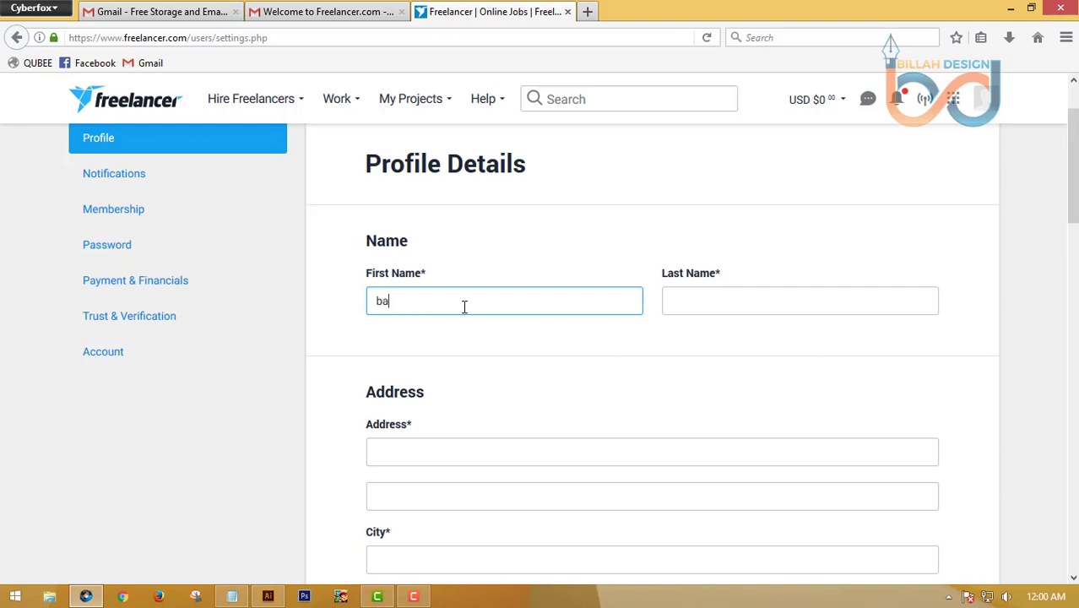
pyautogui.click(723, 301)
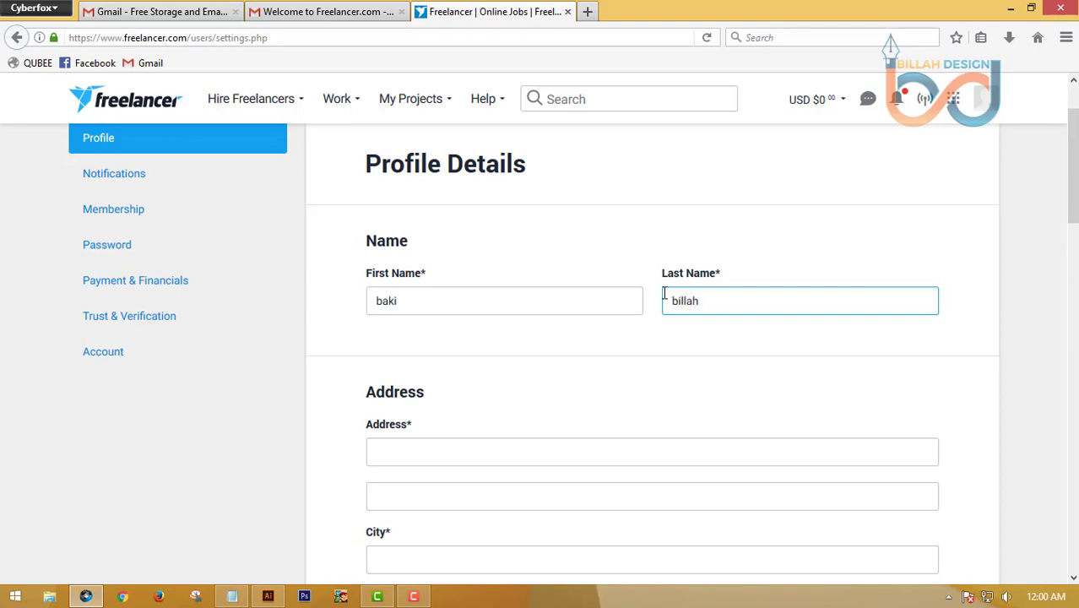
pyautogui.scroll(-4, 530, 236)
pyautogui.click(485, 279)
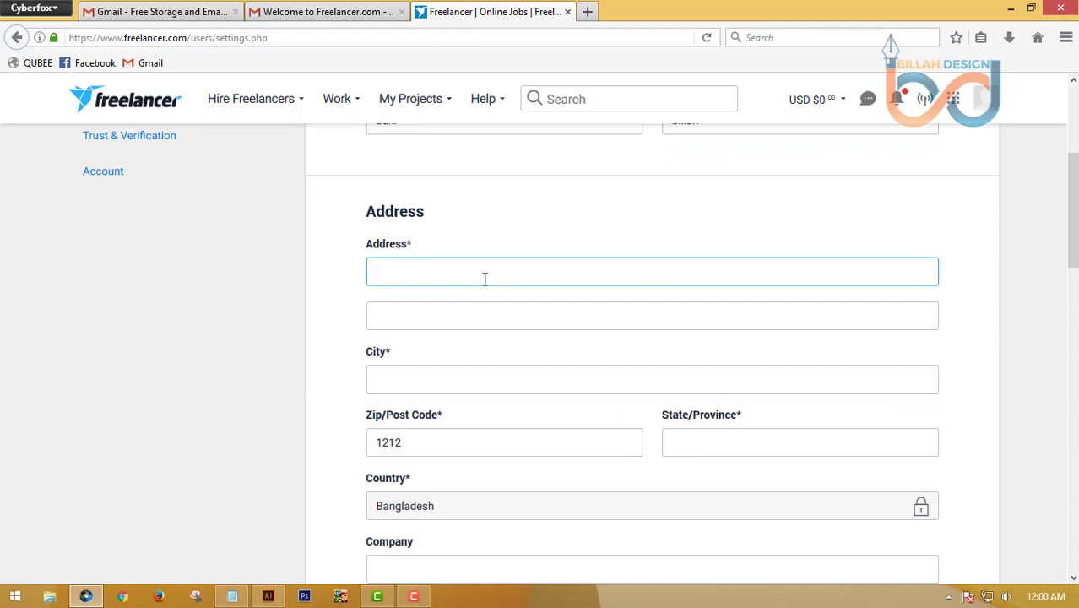
pyautogui.scroll(-4, 485, 279)
pyautogui.click(416, 195)
pyautogui.rightClick(417, 201)
pyautogui.click(455, 279)
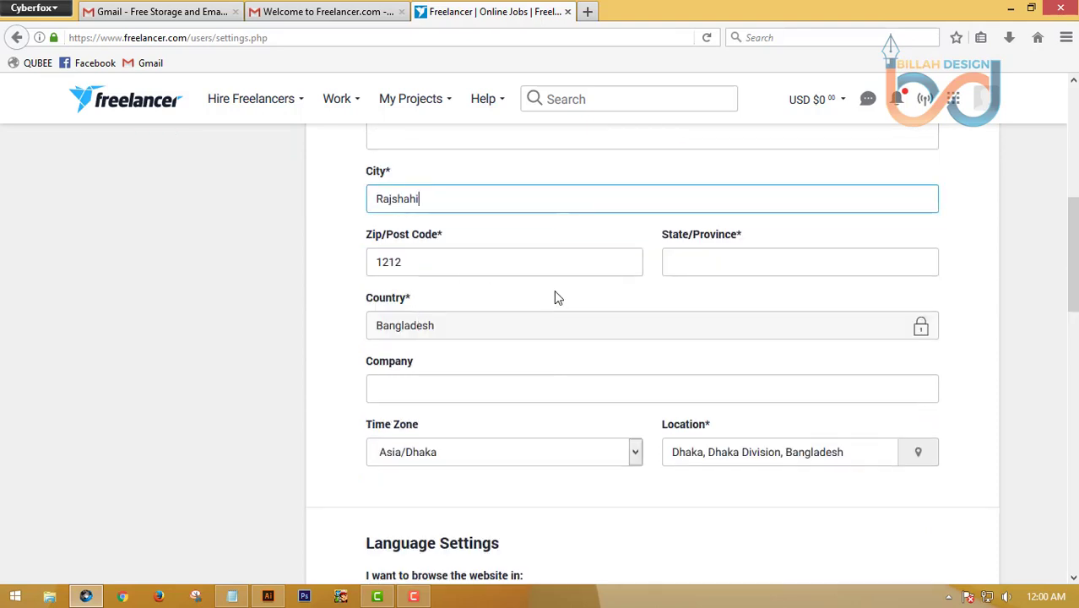
# Set Zip/Post Code to 6002, paste the state, and save the profile settings
pyautogui.scroll(6, 556, 296)
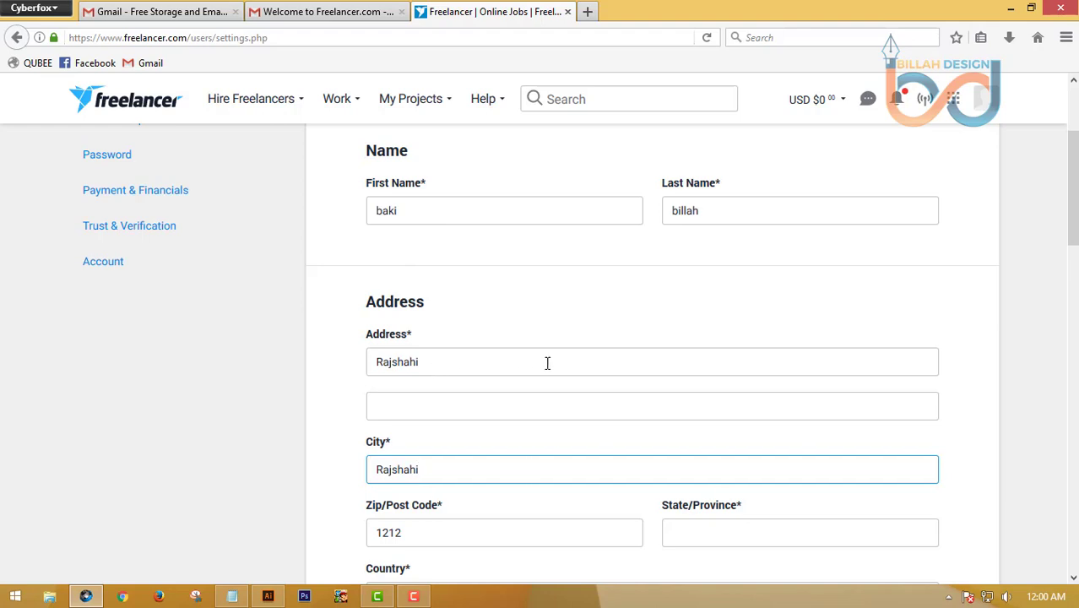
pyautogui.scroll(-4, 499, 318)
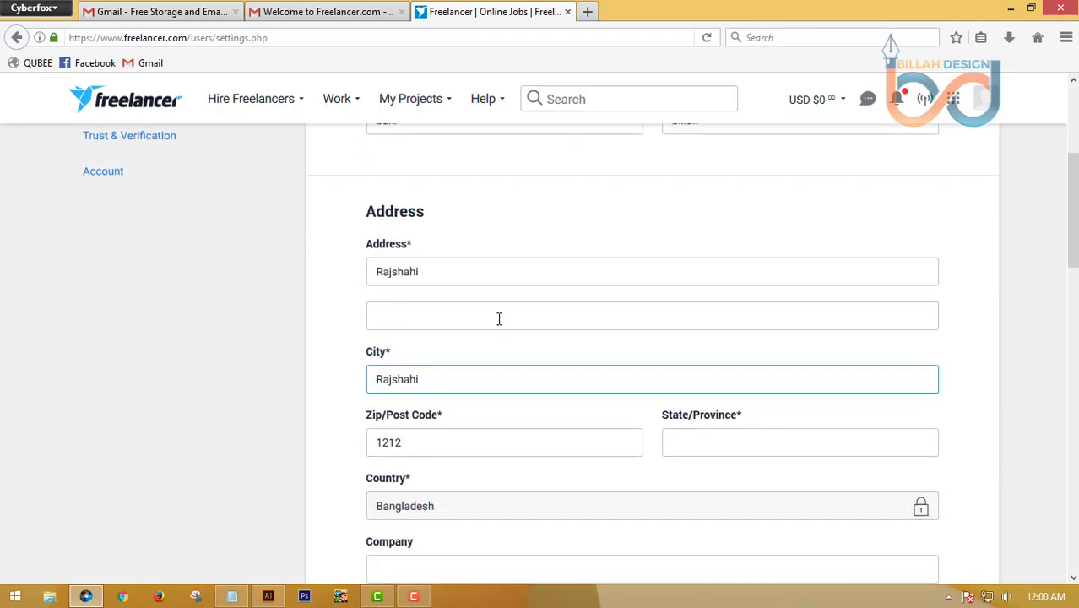
pyautogui.press('Tab')
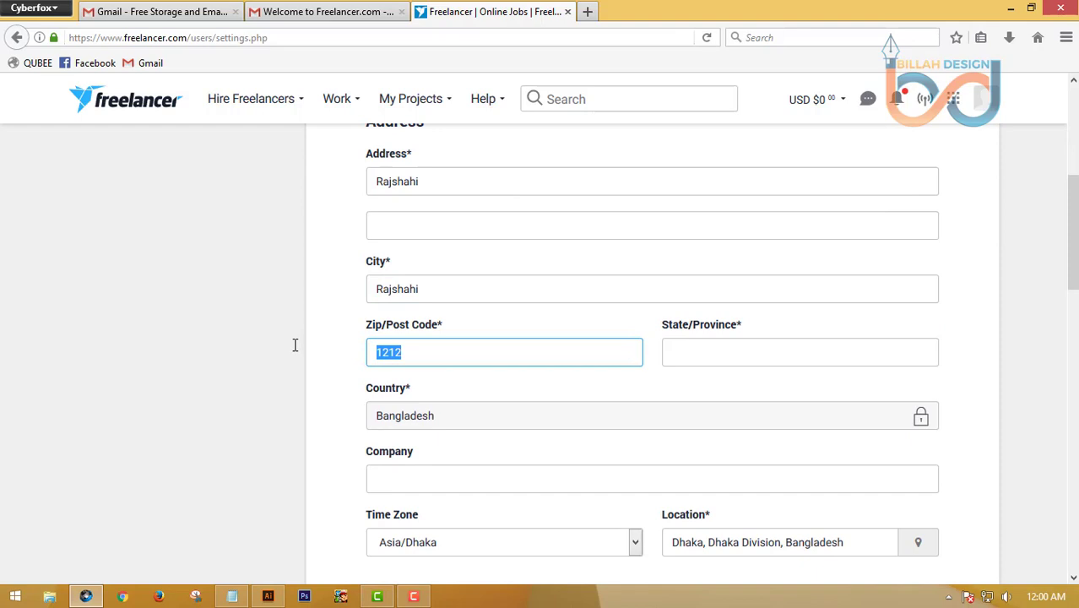
pyautogui.write('6002')
pyautogui.rightClick(694, 355)
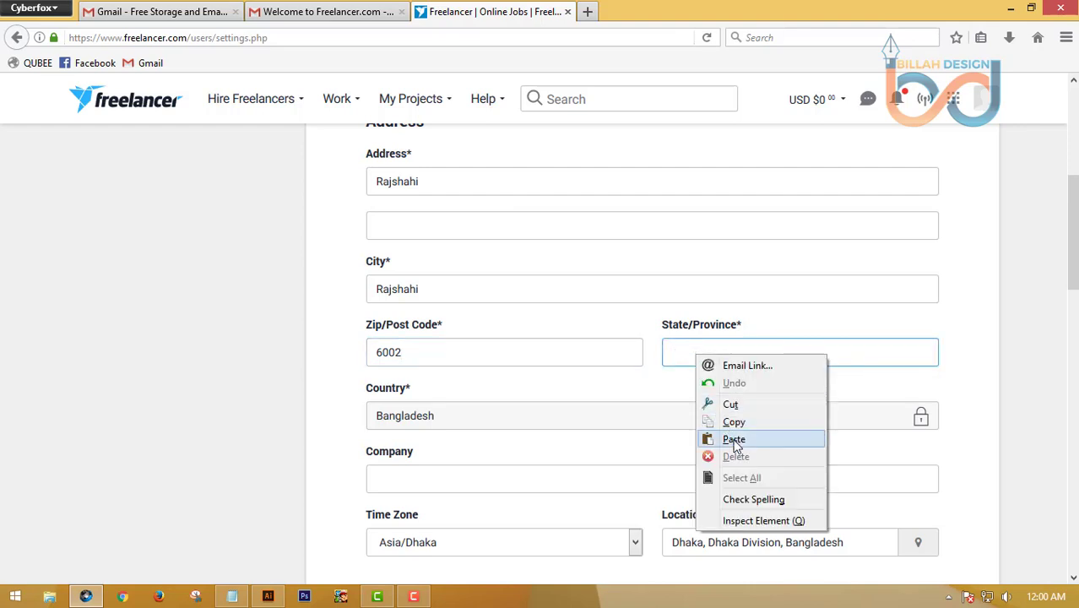
pyautogui.click(731, 439)
pyautogui.scroll(-2, 296, 276)
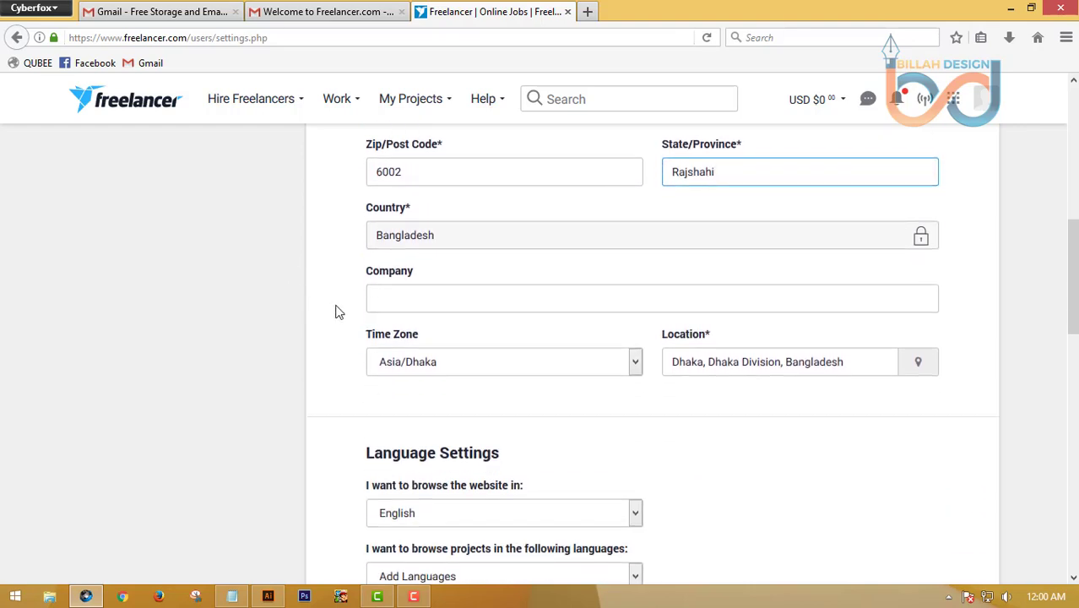
pyautogui.scroll(-2, 316, 364)
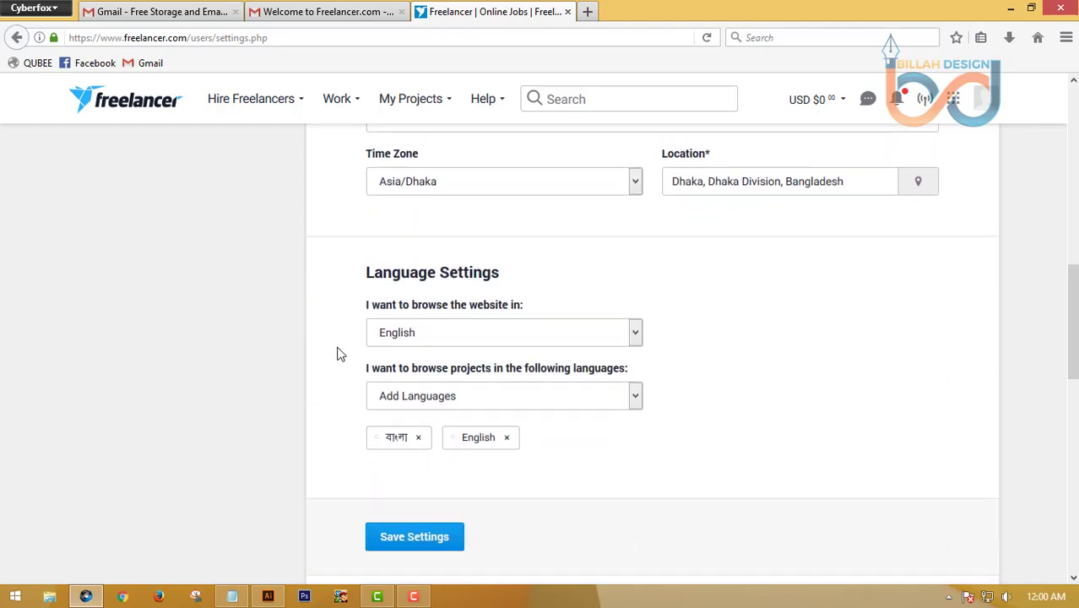
pyautogui.scroll(-4, 542, 350)
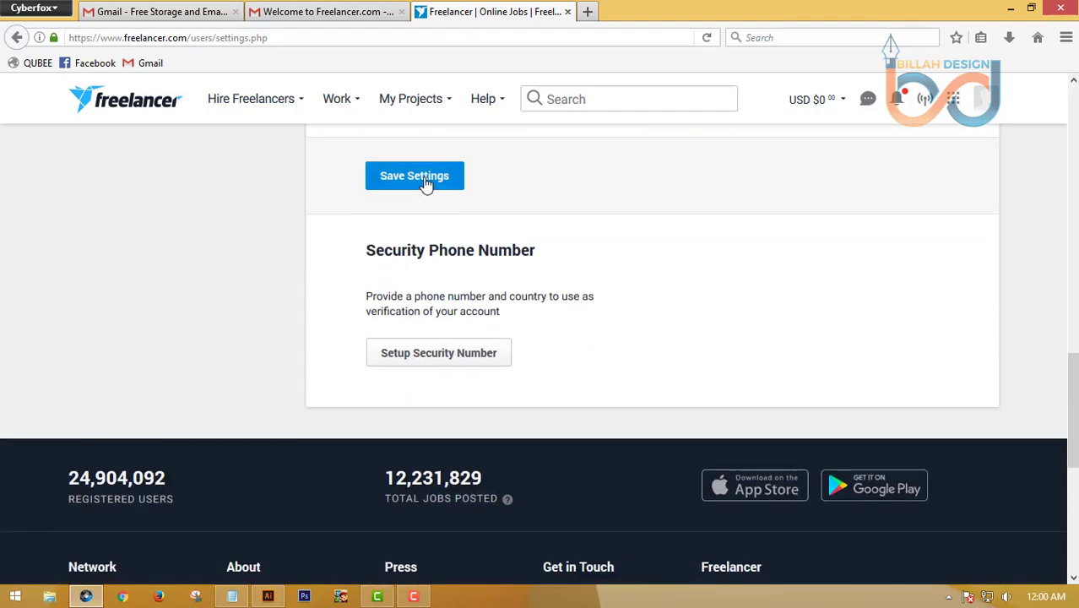
pyautogui.click(425, 182)
pyautogui.scroll(5, 190, 221)
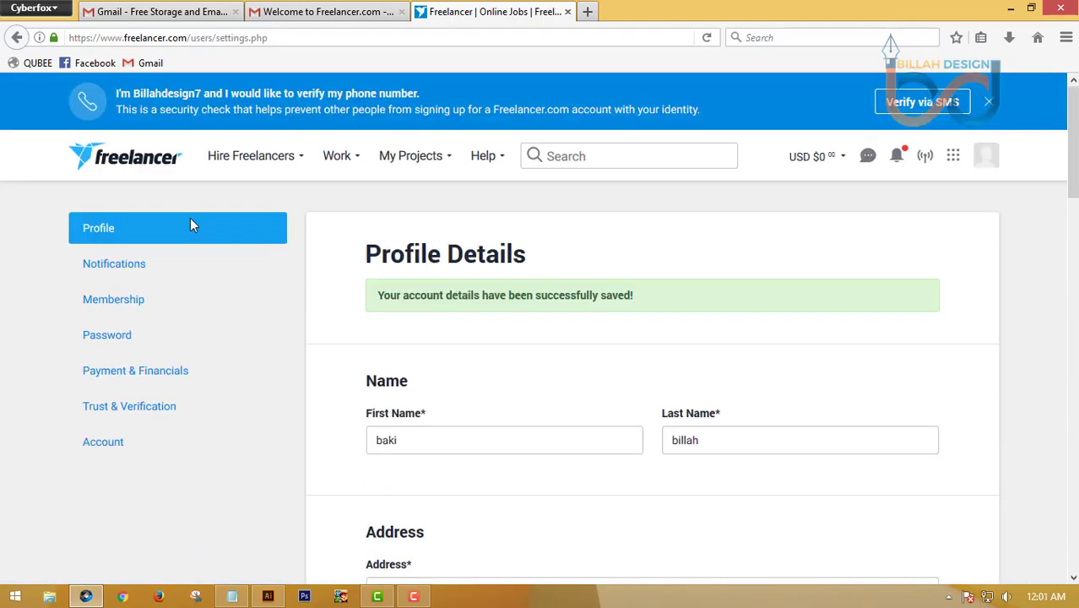
# Choose Verify via SMS in the top banner to set up a security phone number
pyautogui.moveTo(275, 155)
pyautogui.click(916, 103)
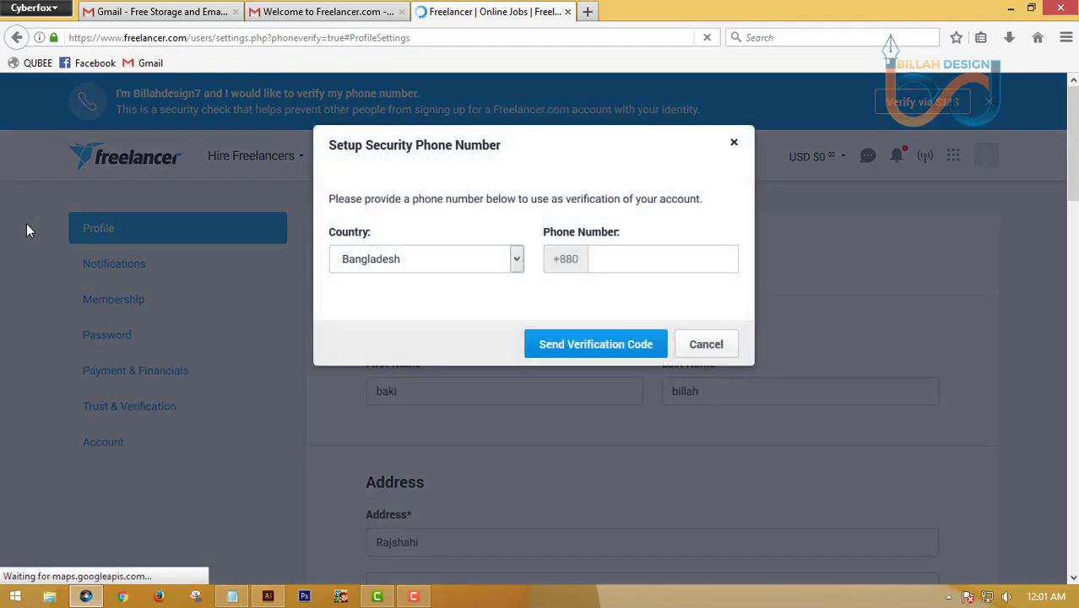
# Paste the Bangladesh phone number, request a verification code, then select the rejected number
pyautogui.click(610, 257)
pyautogui.hotkey('ctrl', 'v')
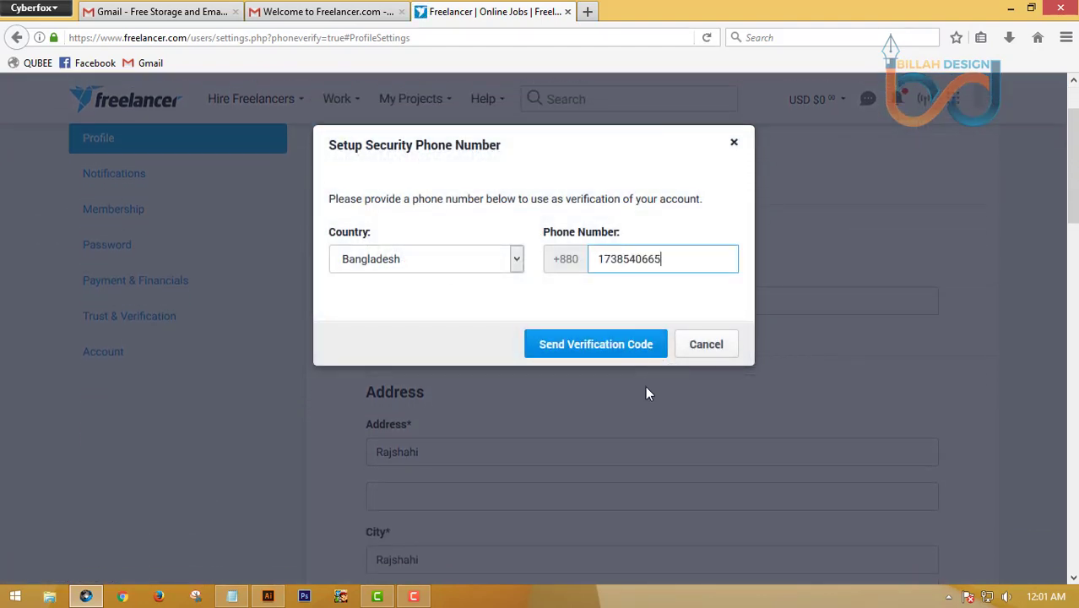
pyautogui.click(600, 346)
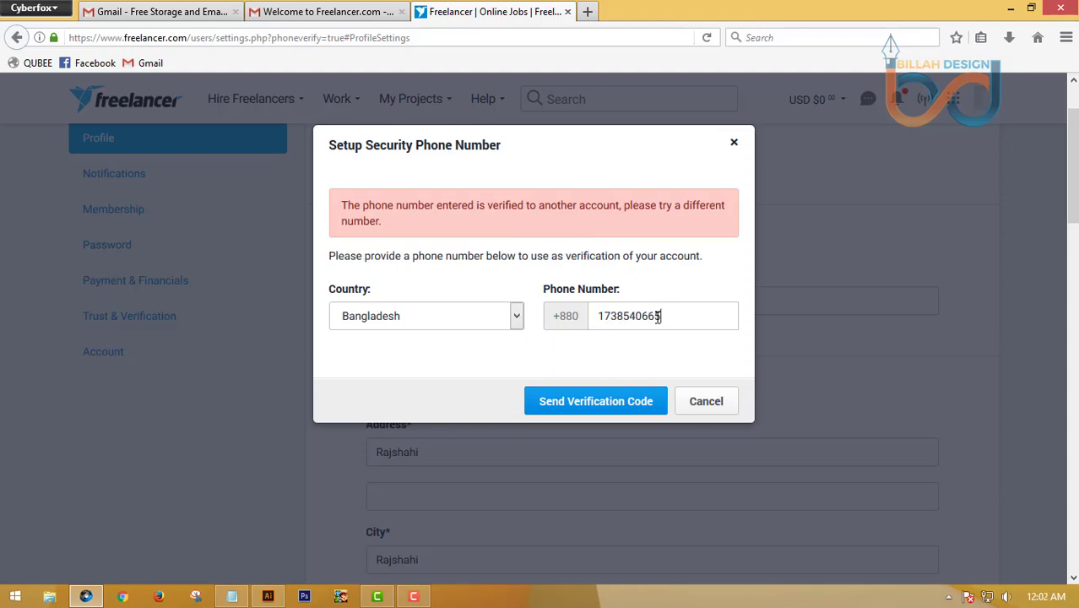
pyautogui.moveTo(664, 318); pyautogui.dragTo(598, 318)
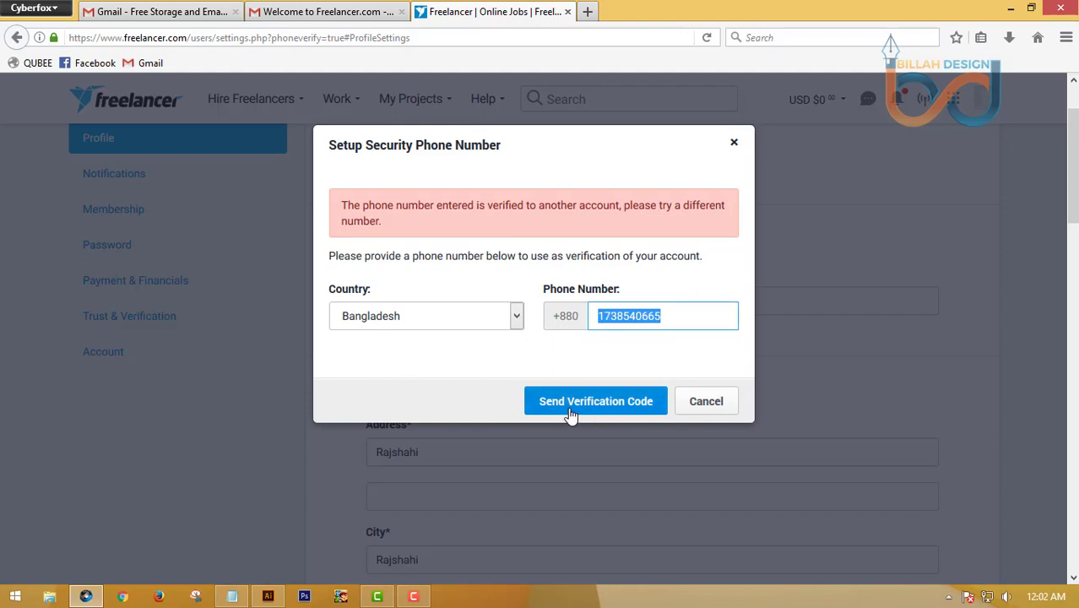